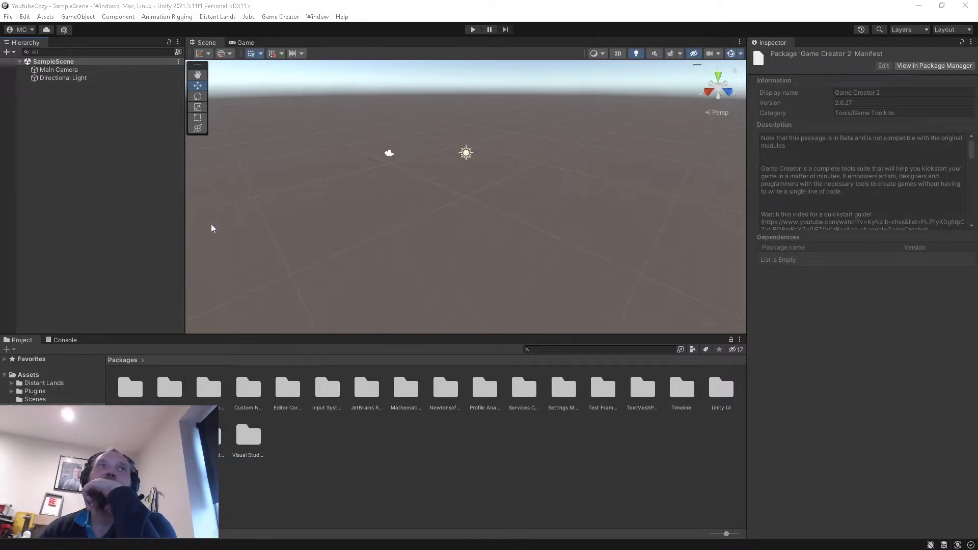
# Step: Add a 3D plane object to SampleScene
pyautogui.click(128, 160)
pyautogui.rightClick(128, 159)
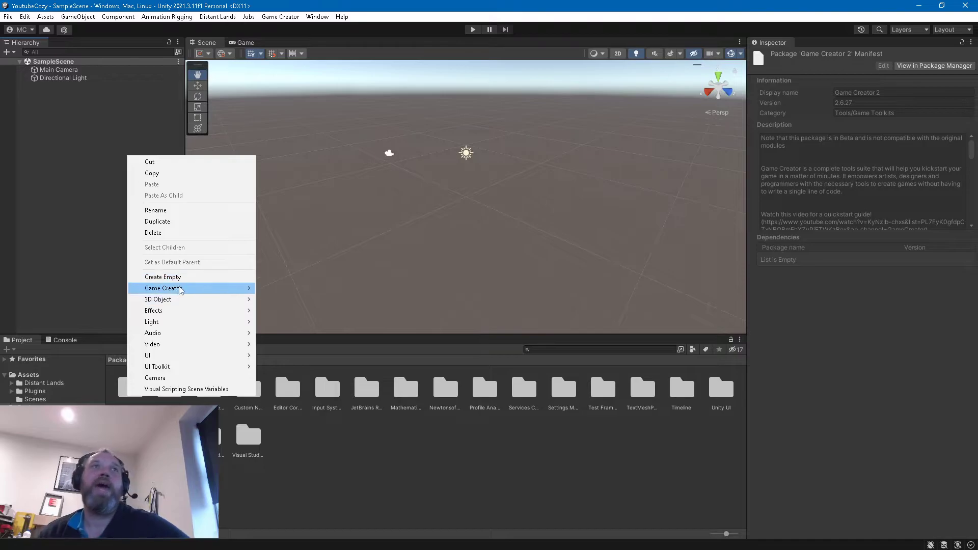
pyautogui.moveTo(179, 289)
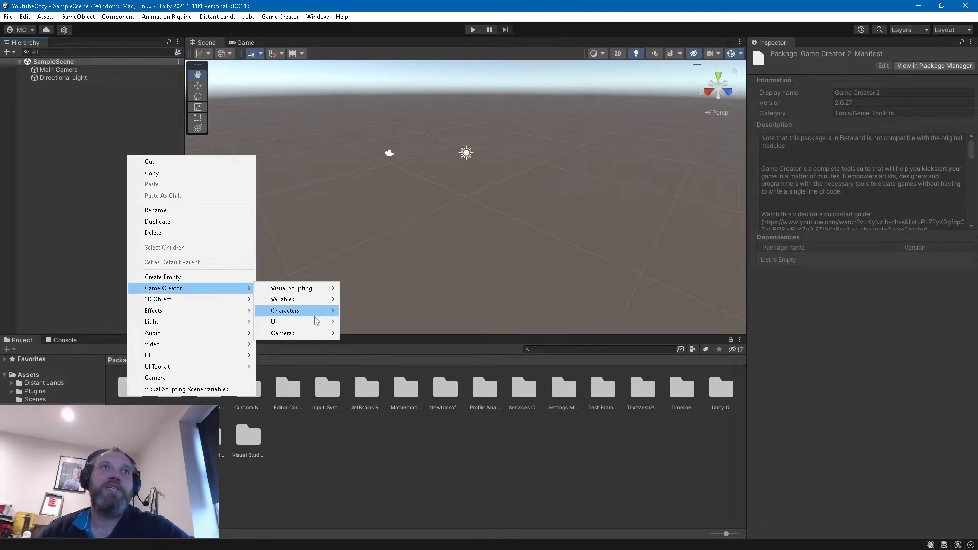
pyautogui.moveTo(197, 305)
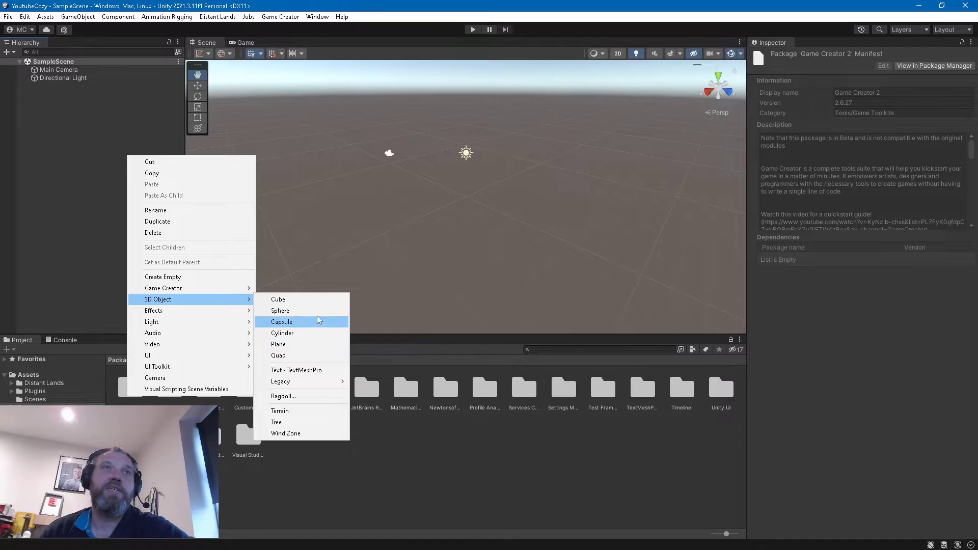
pyautogui.click(314, 347)
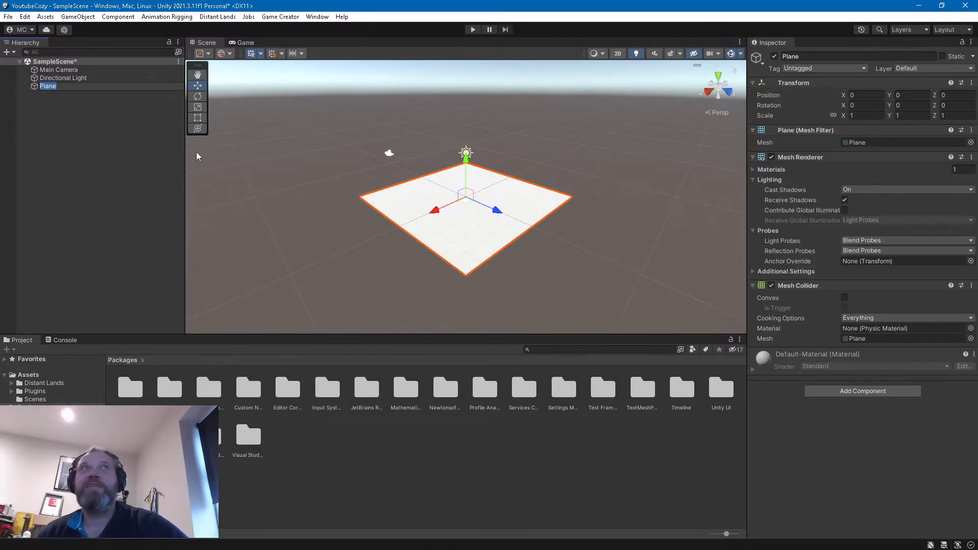
# Step: Set the plane's scale to 10 on X and 10 on Z
pyautogui.click(834, 117)
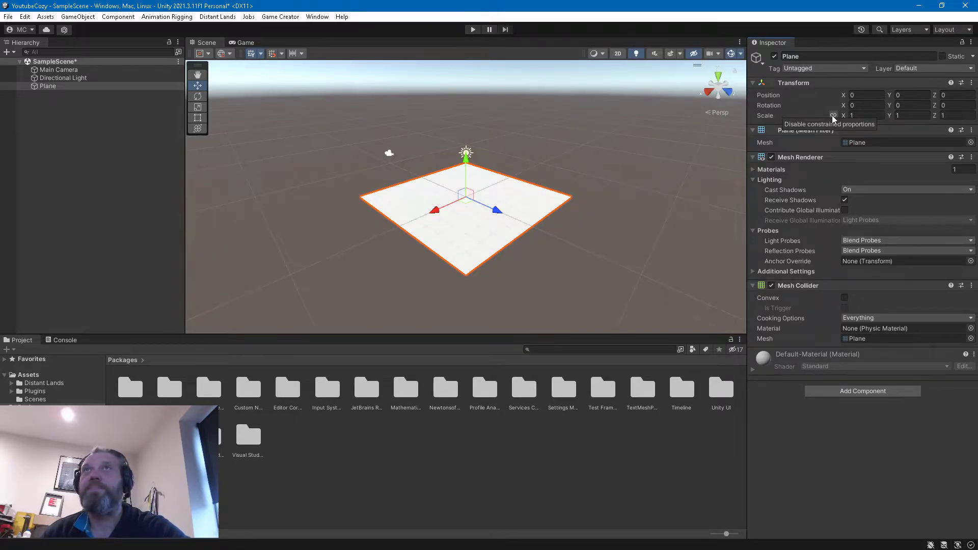
pyautogui.click(861, 115)
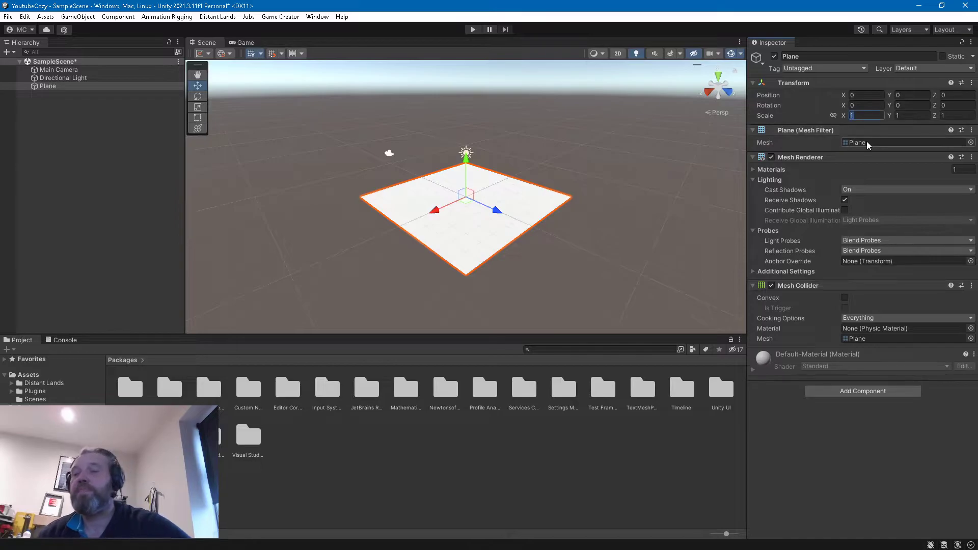
pyautogui.write('10')
pyautogui.press('Tab')
pyautogui.press('Tab')
pyautogui.write('10')
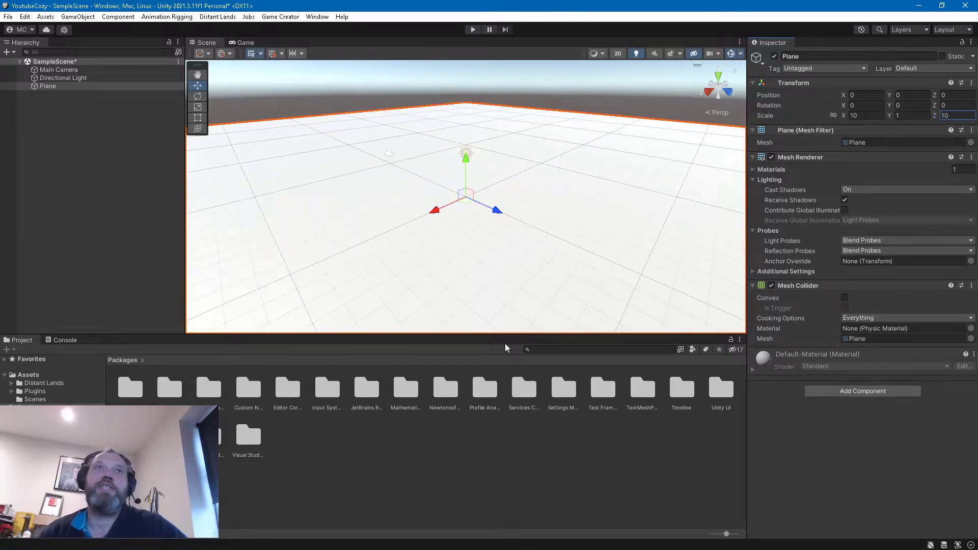
# Step: Create a new material in the project's root Assets folder
pyautogui.rightClick(428, 432)
pyautogui.click(49, 371)
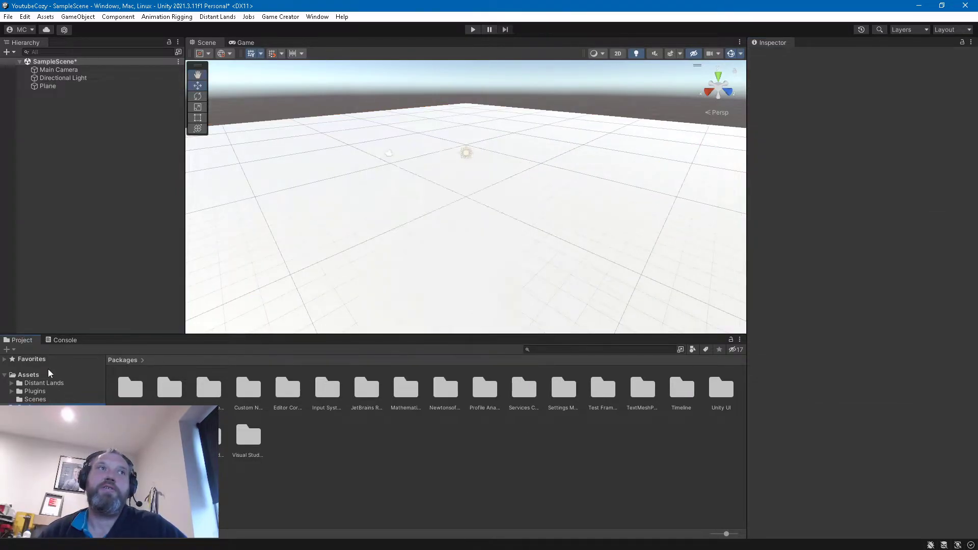
pyautogui.click(49, 374)
pyautogui.rightClick(328, 432)
pyautogui.moveTo(440, 153)
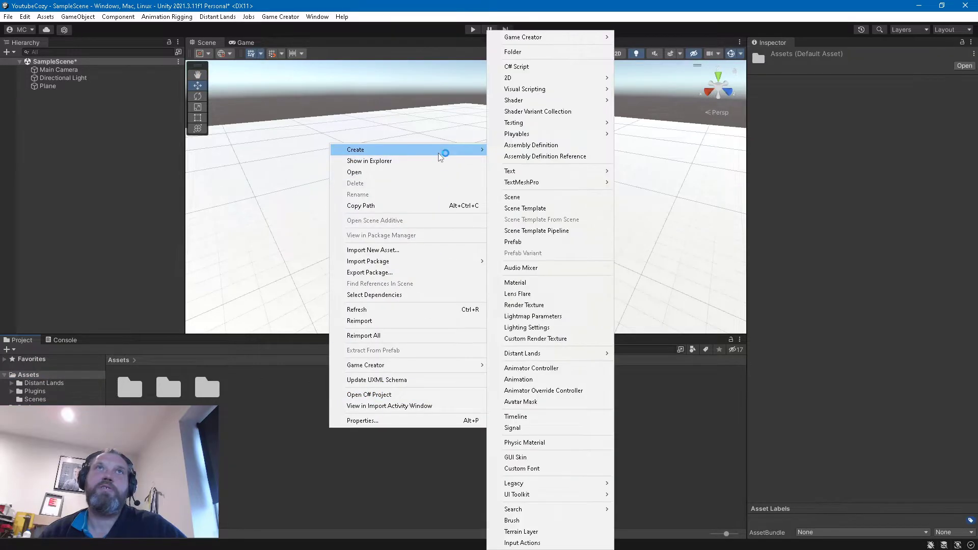
pyautogui.click(540, 283)
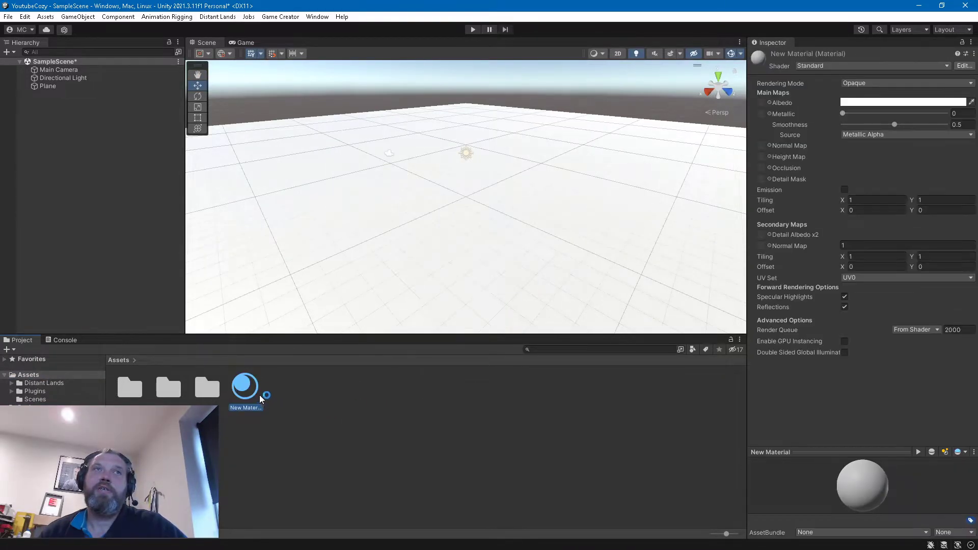
# Step: Set the new material's albedo to a bright green and apply the material to the plane in the scene
pyautogui.click(860, 102)
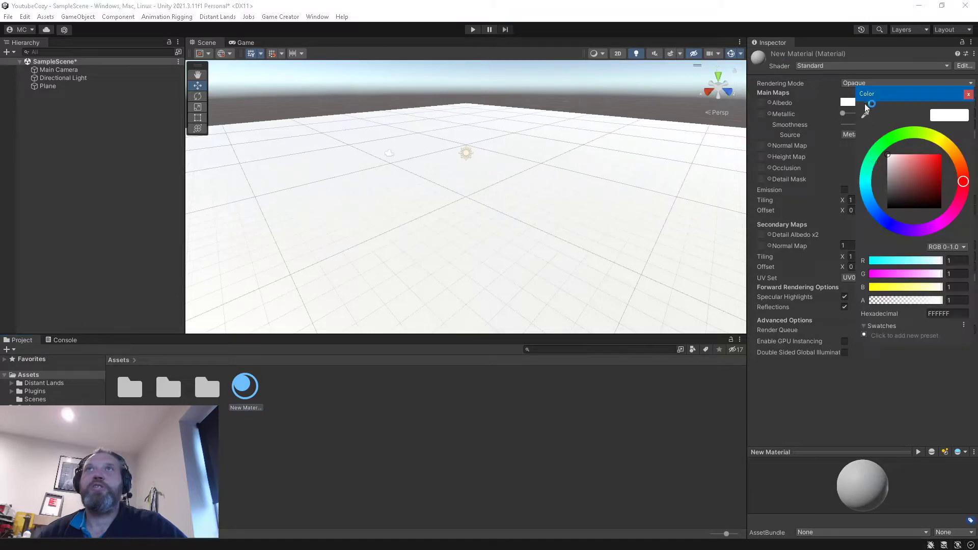
pyautogui.click(890, 141)
pyautogui.click(938, 170)
pyautogui.click(402, 424)
pyautogui.moveTo(250, 385); pyautogui.dragTo(413, 264)
# Step: Darken the ground material's albedo colour to the dark green 085A0C
pyautogui.click(247, 388)
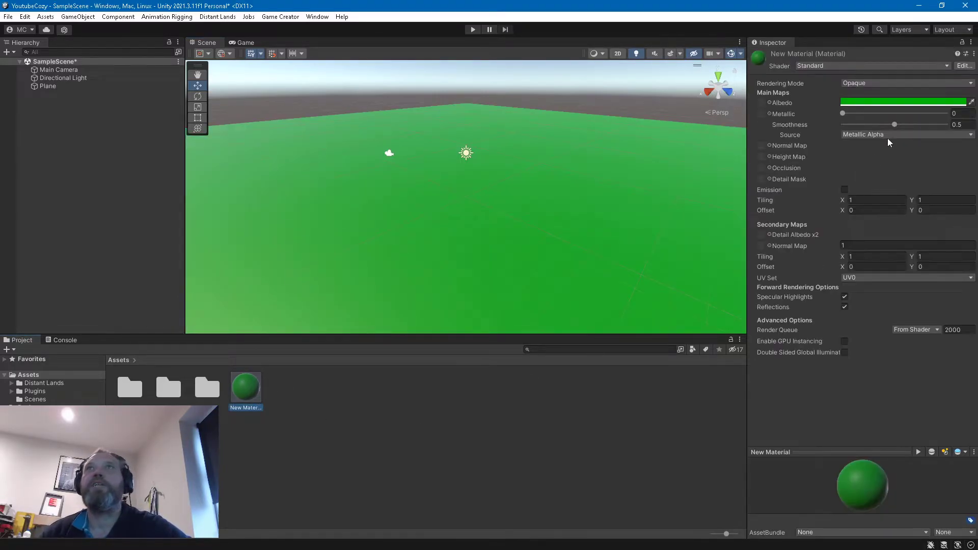
pyautogui.click(902, 102)
pyautogui.click(936, 189)
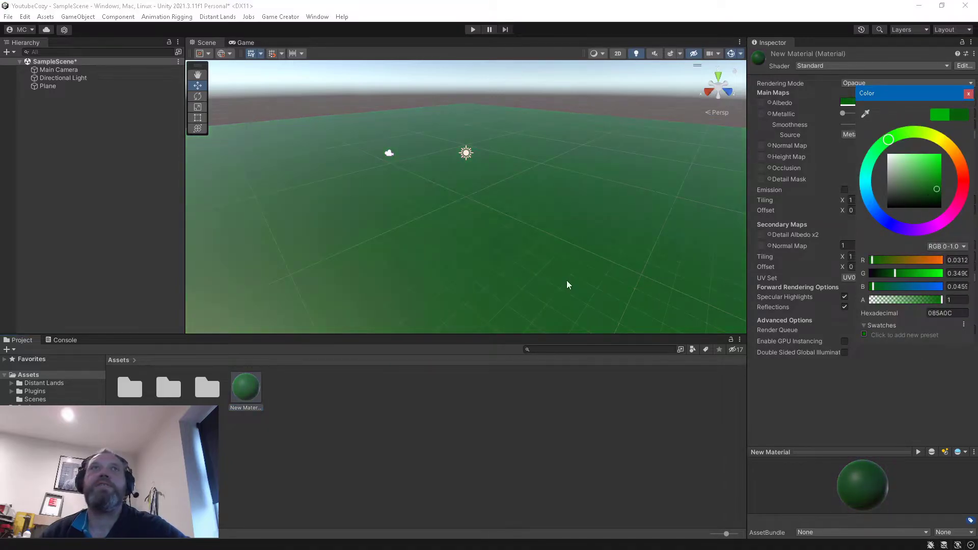
pyautogui.click(308, 389)
# Step: Add a Game Creator Player character to the scene
pyautogui.rightClick(76, 142)
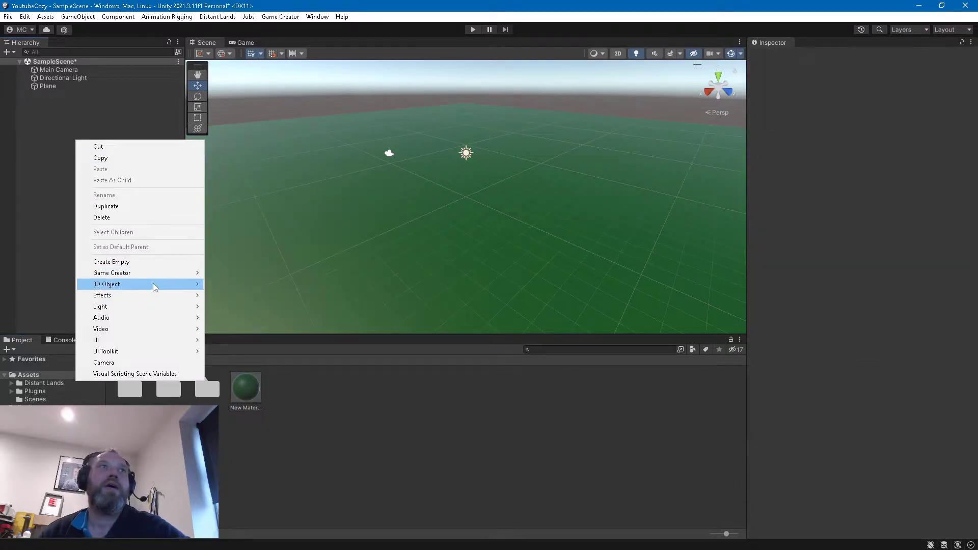
pyautogui.moveTo(154, 274)
pyautogui.moveTo(287, 295)
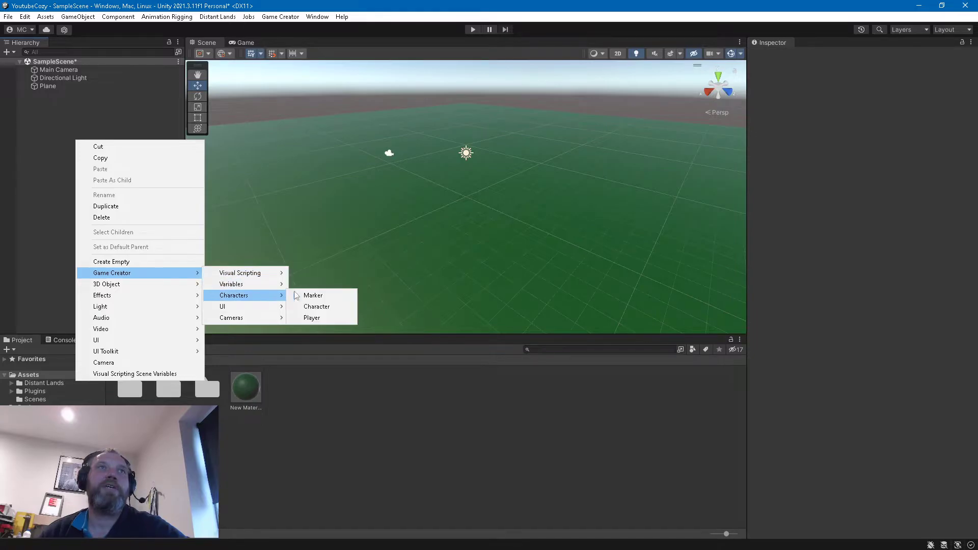
pyautogui.click(323, 318)
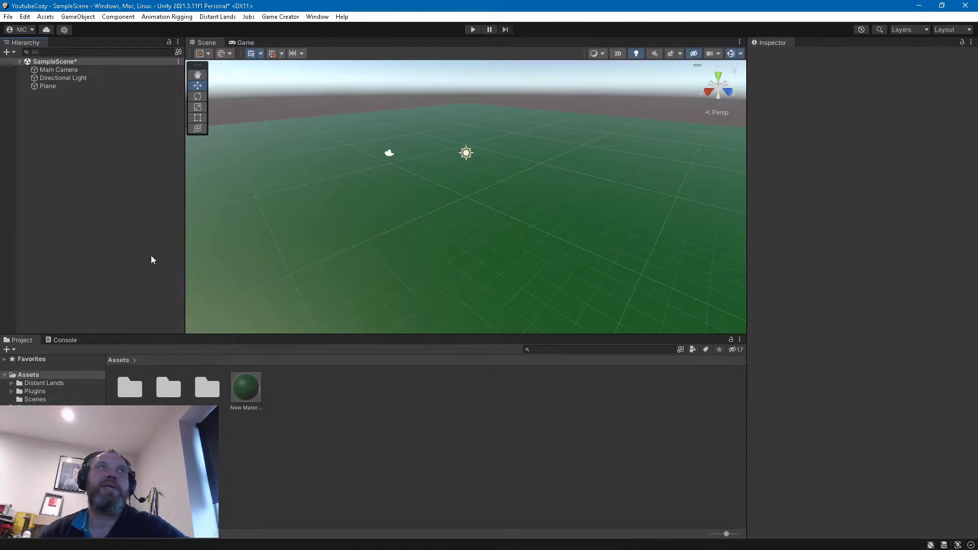
# Step: Add a Game Creator Camera Shot to the scene
pyautogui.rightClick(79, 153)
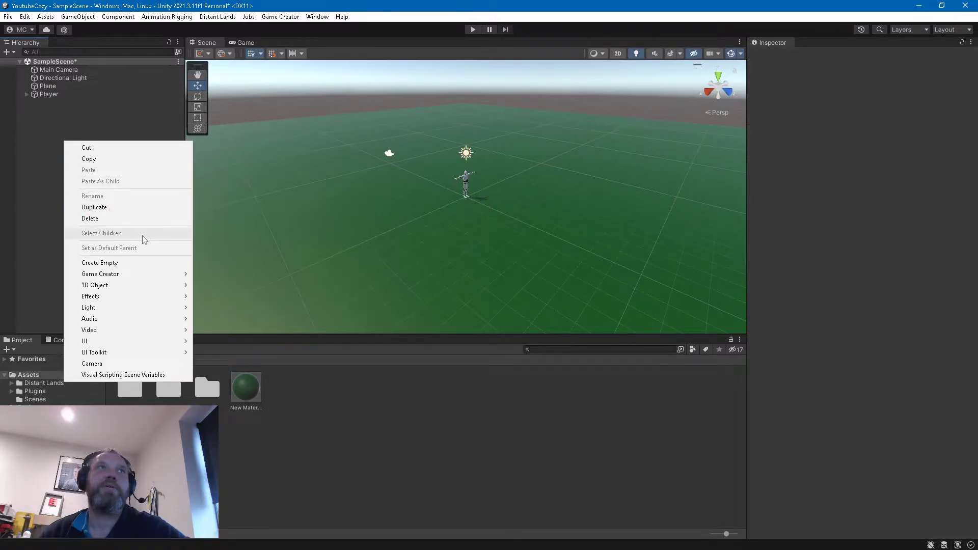
pyautogui.moveTo(146, 273)
pyautogui.moveTo(252, 319)
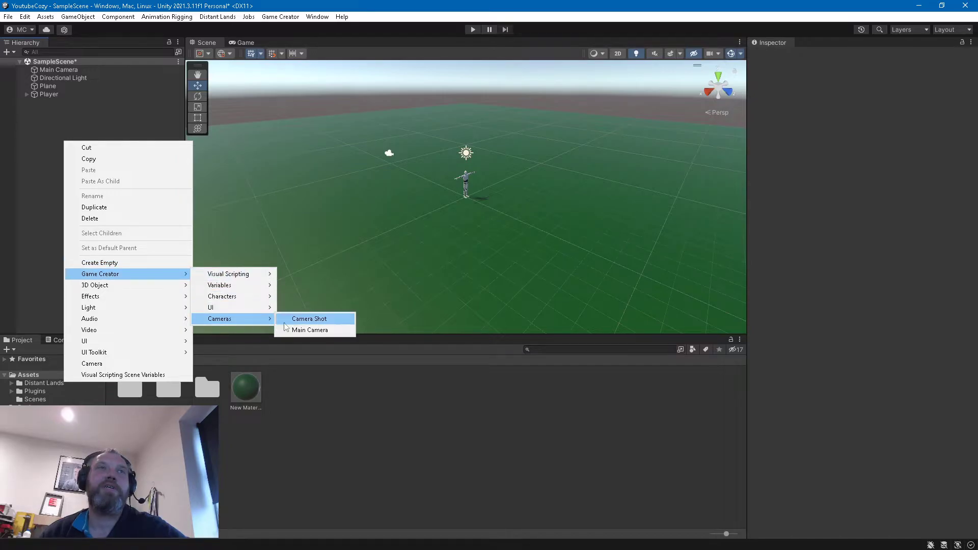
pyautogui.click(328, 318)
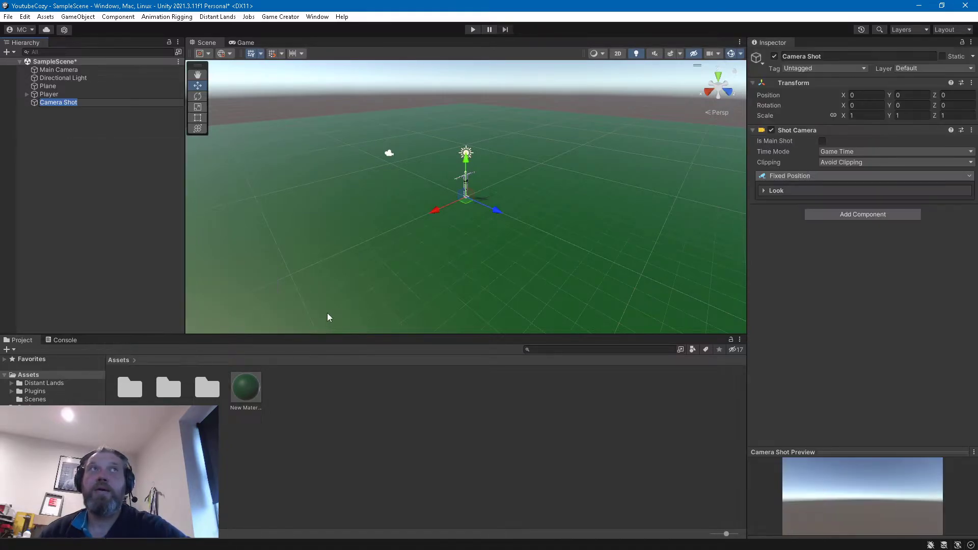
# Step: Make the Camera Shot the main shot with the Third Person type, and save the scene
pyautogui.click(822, 140)
pyautogui.click(872, 175)
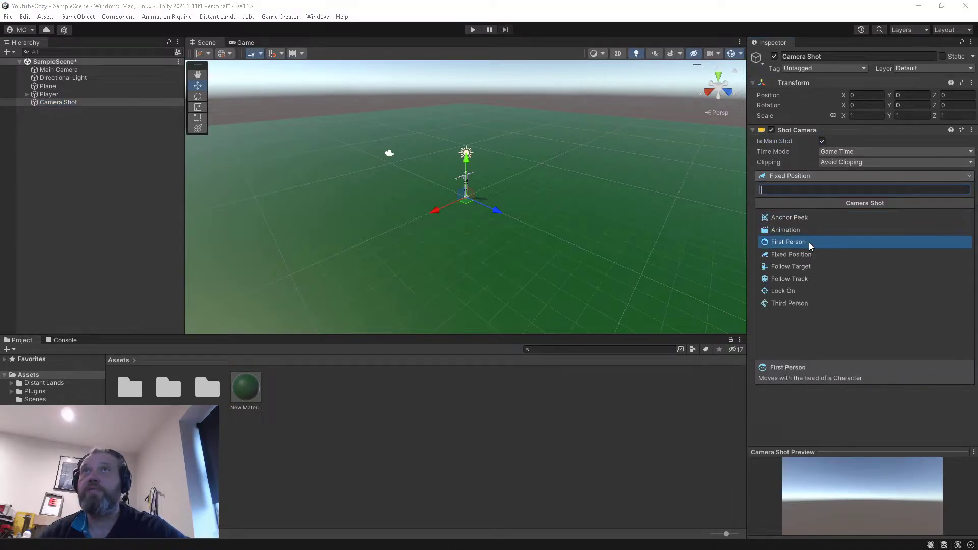
pyautogui.click(812, 303)
pyautogui.click(150, 235)
pyautogui.hotkey('ctrl', 's')
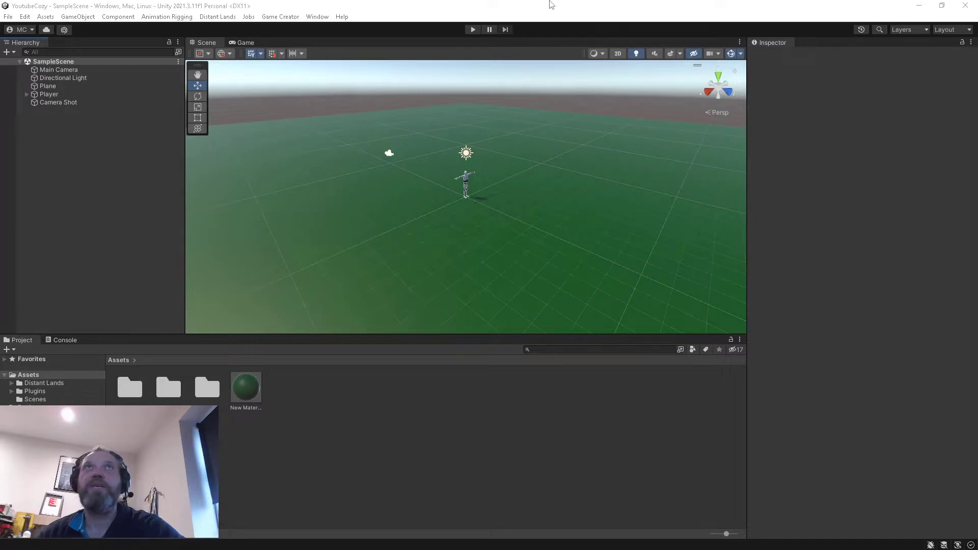
# Step: Run Distant Lands' Cozy Setup Scene with its modules, deleting the existing Directional Light
pyautogui.click(551, 5)
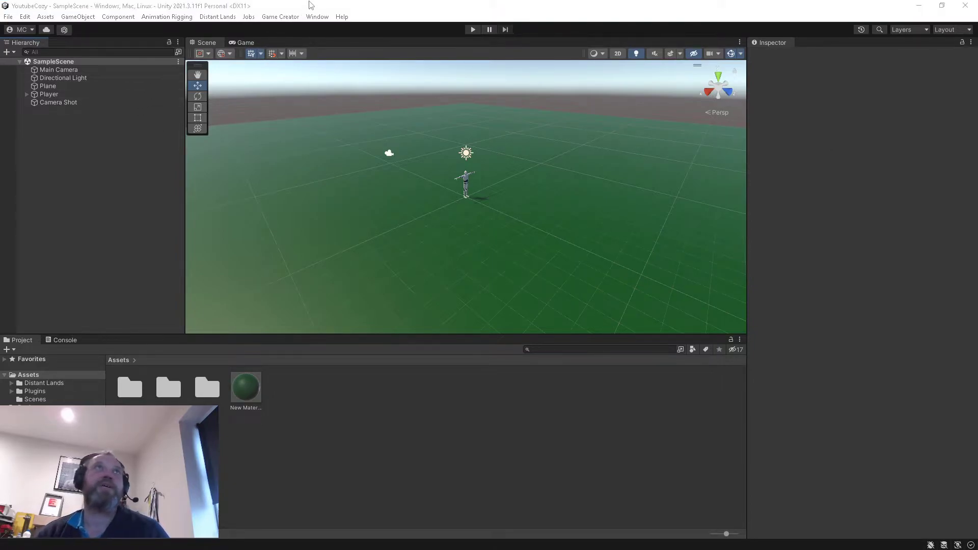
pyautogui.click(310, 4)
pyautogui.click(217, 16)
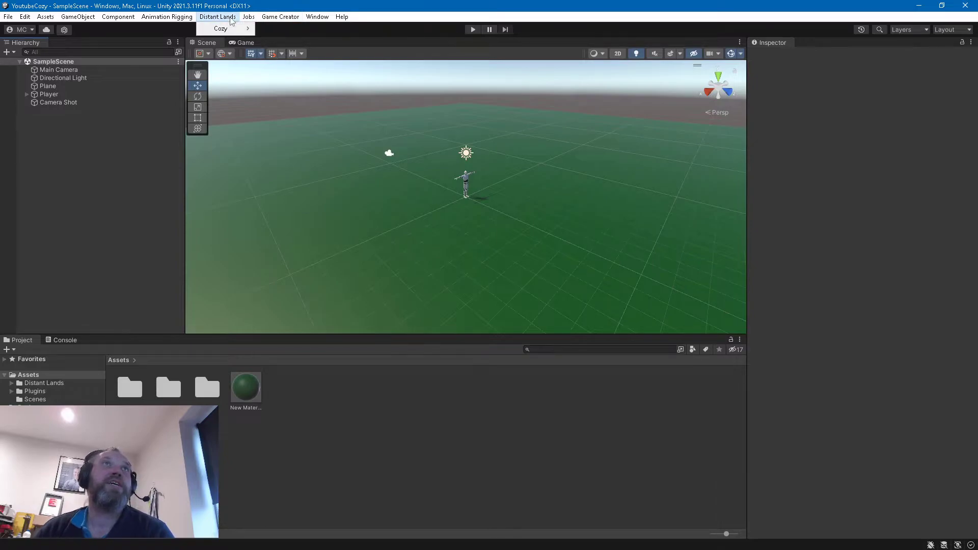
pyautogui.moveTo(226, 30)
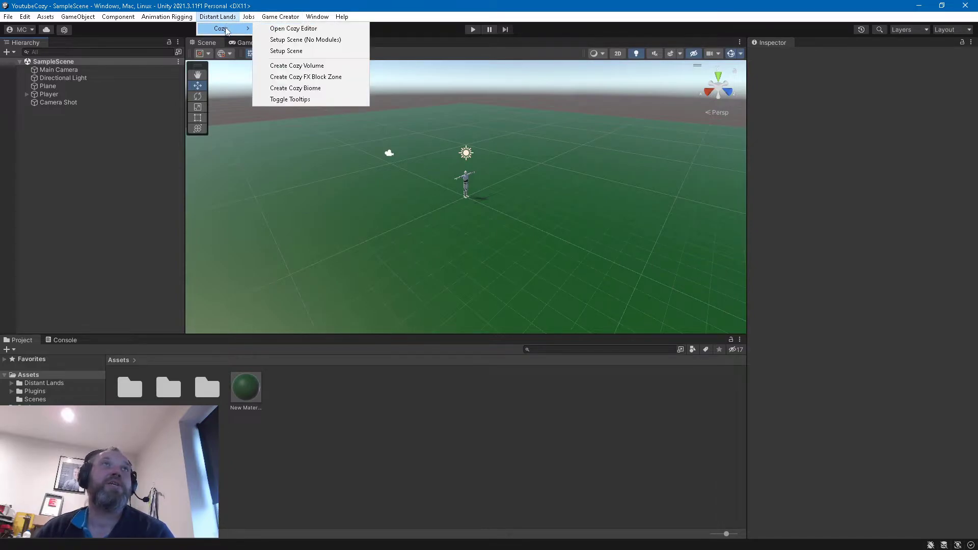
pyautogui.click(331, 52)
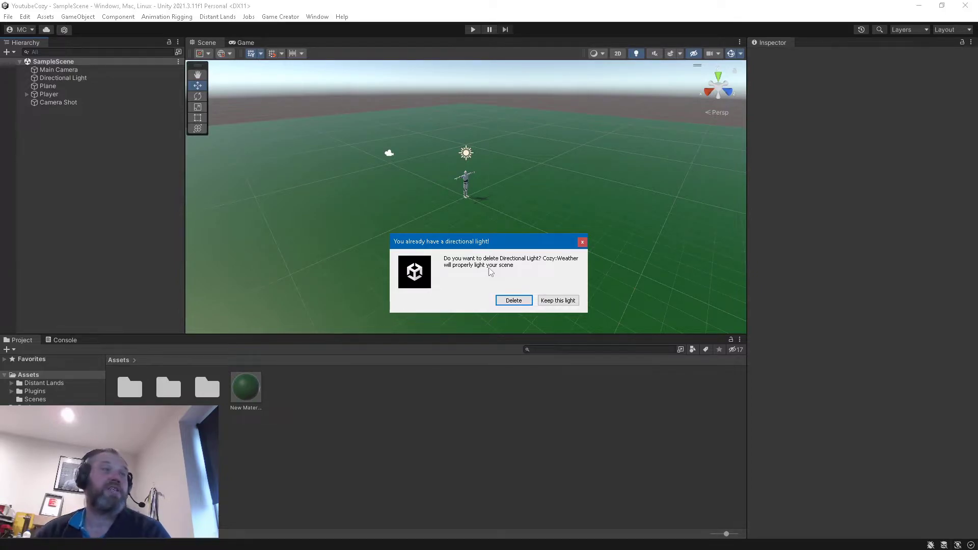
pyautogui.click(520, 301)
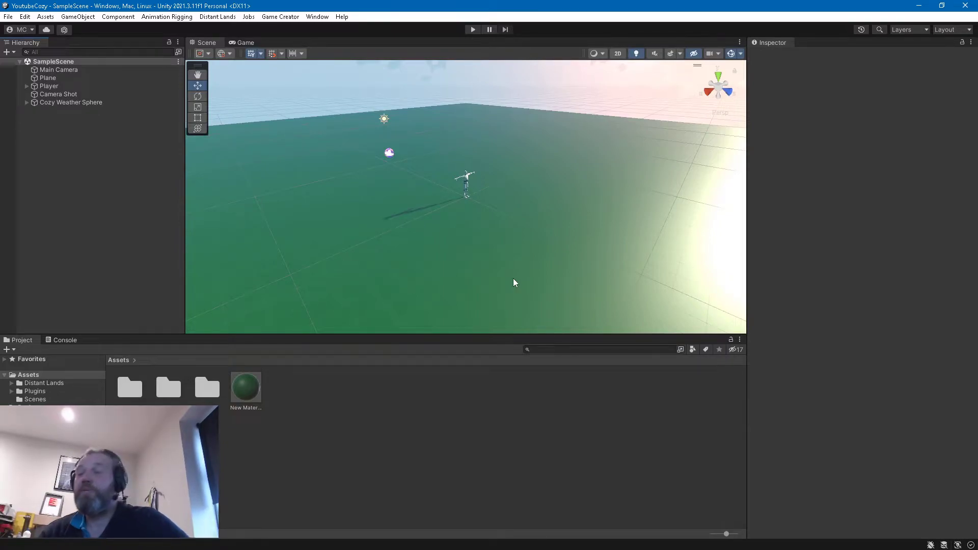
# Step: Play the scene to test the player's movement and third-person view under the Cozy sky, and stop the test
pyautogui.click(469, 29)
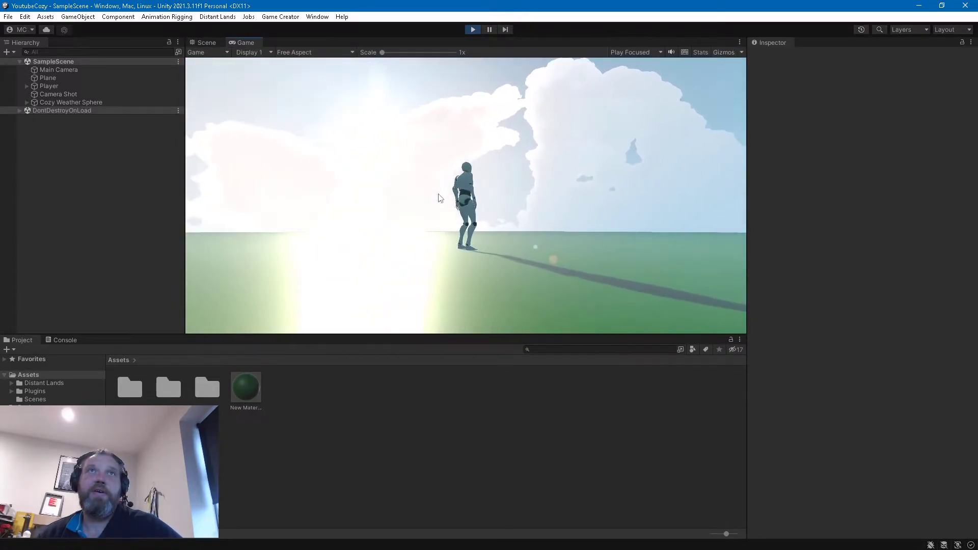
pyautogui.press('a')
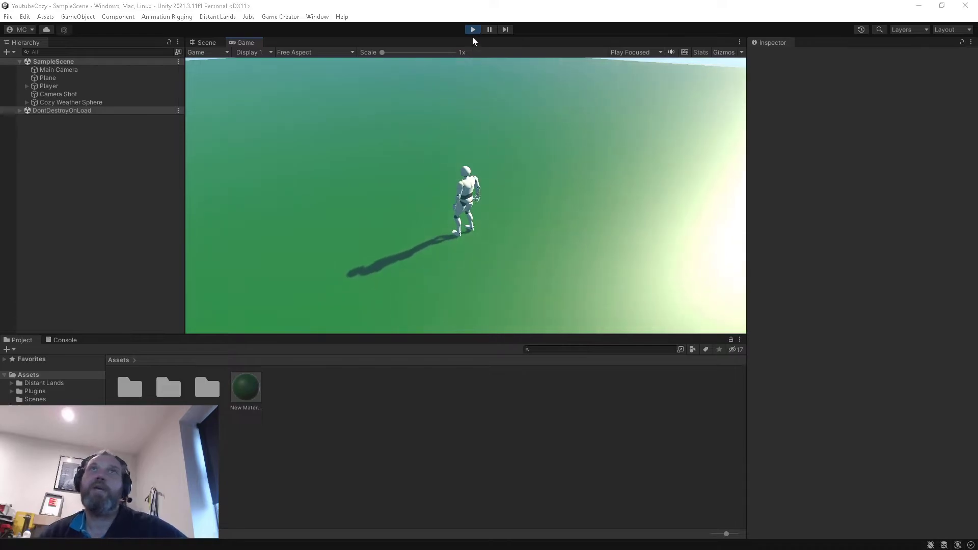
pyautogui.click(472, 30)
# Step: Enable Avoid Clipping in the Game Creator Main Camera component of the Main Camera object
pyautogui.click(57, 95)
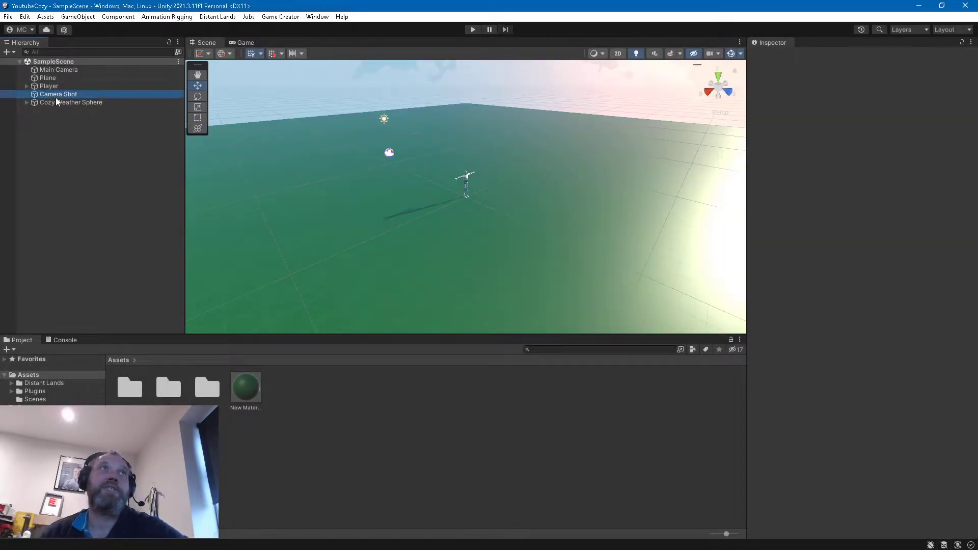
pyautogui.click(829, 162)
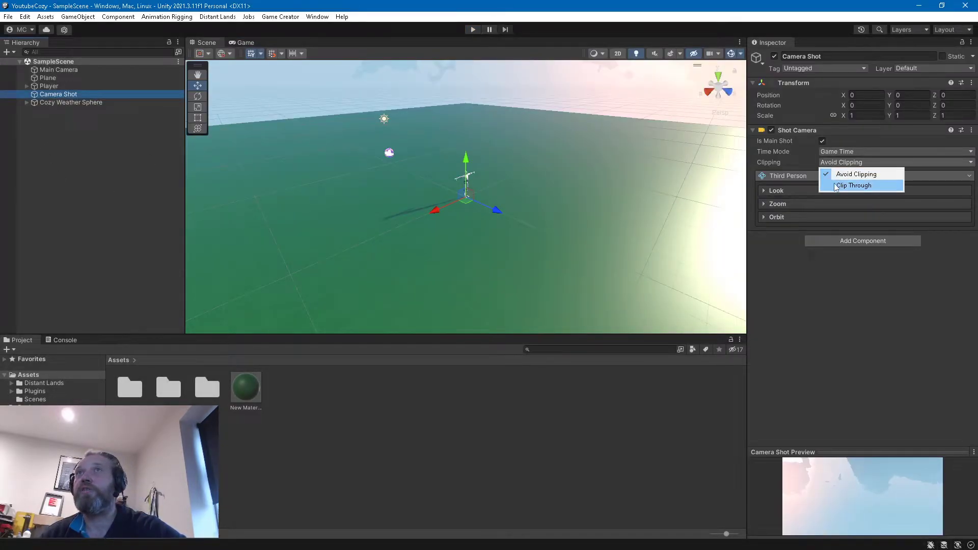
pyautogui.click(84, 72)
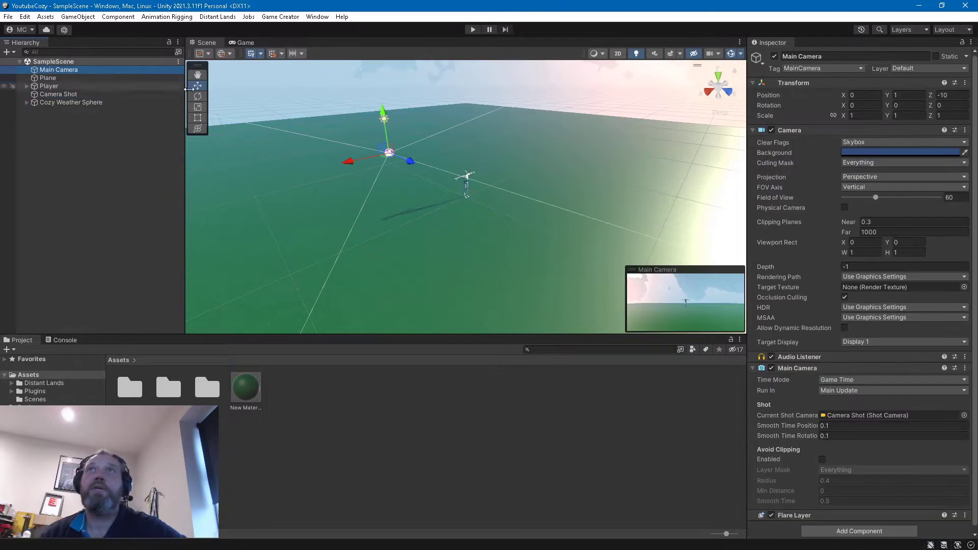
pyautogui.scroll(-1, 818, 269)
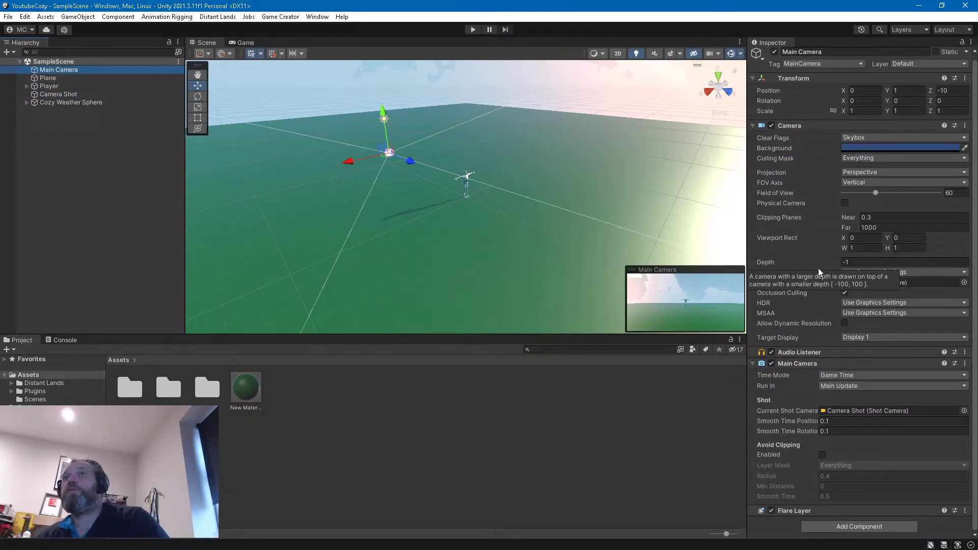
pyautogui.click(820, 454)
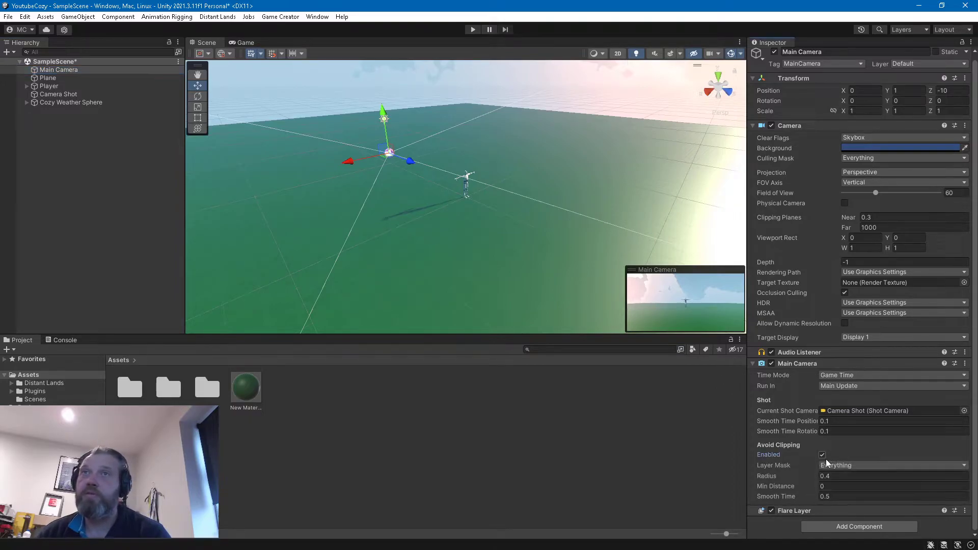
pyautogui.click(836, 465)
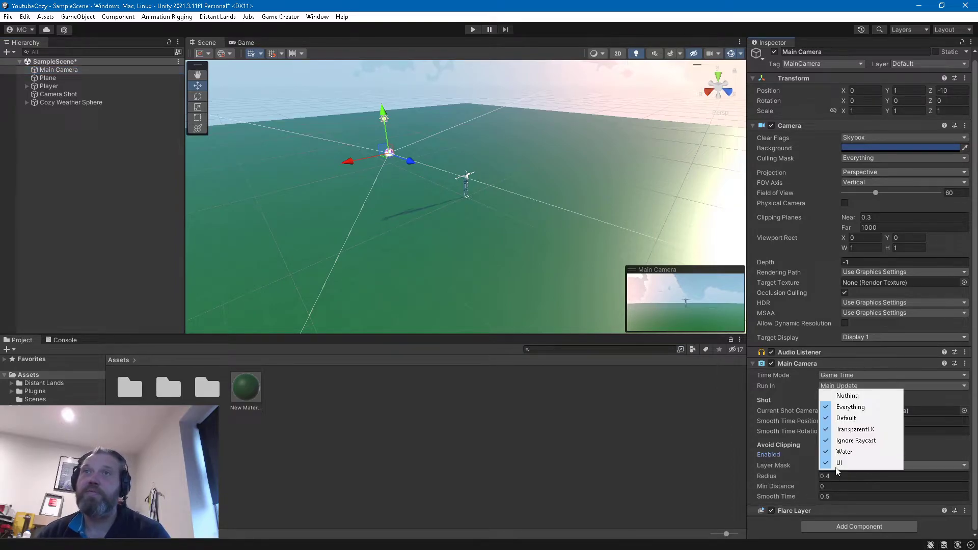
pyautogui.click(504, 429)
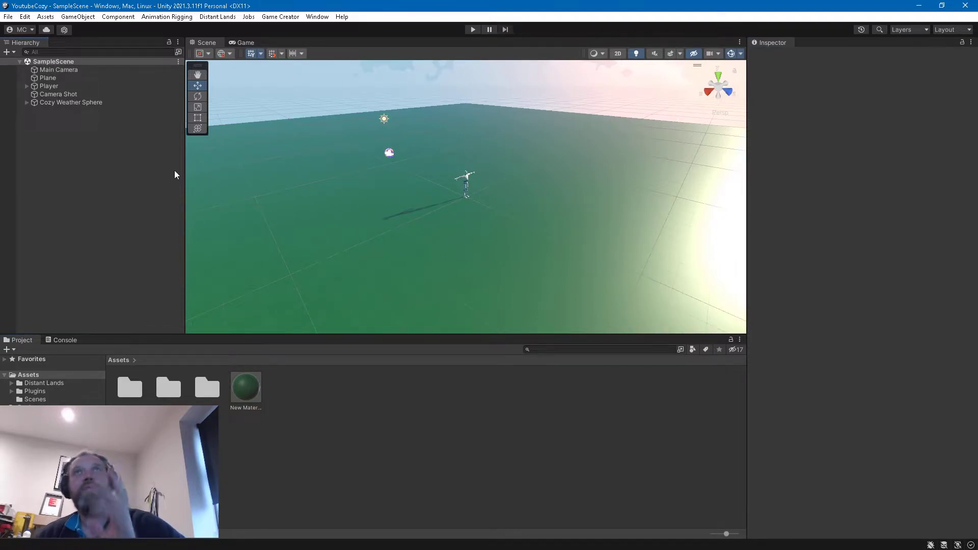
# Step: Examine the Cozy Weather Sphere's Fog, Sky and Modules children, including the cloud, skydome and star objects under Sky
pyautogui.click(79, 101)
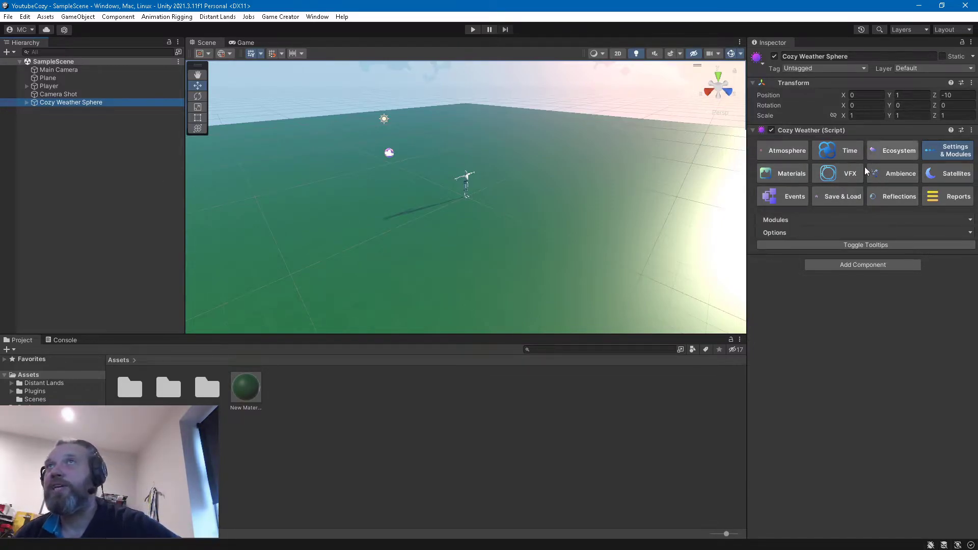
pyautogui.click(26, 103)
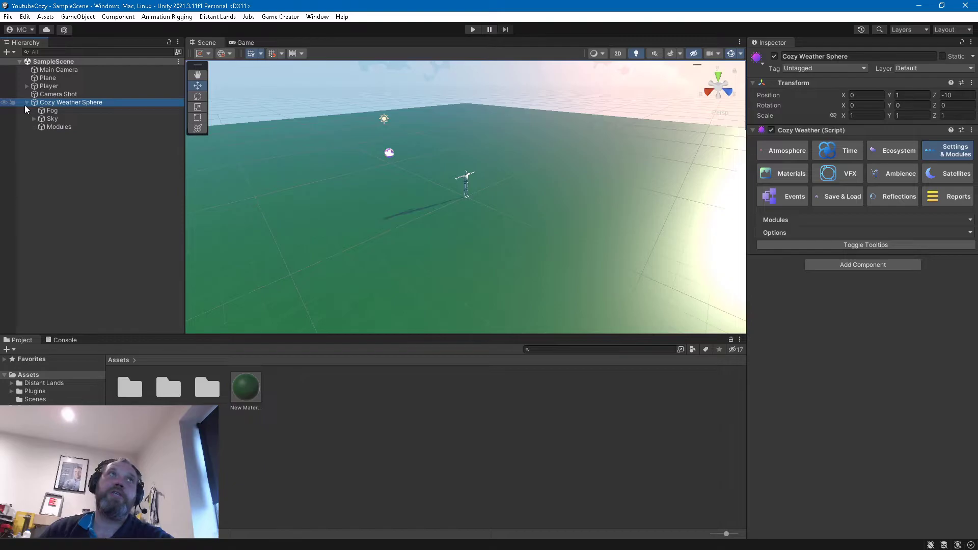
pyautogui.click(60, 111)
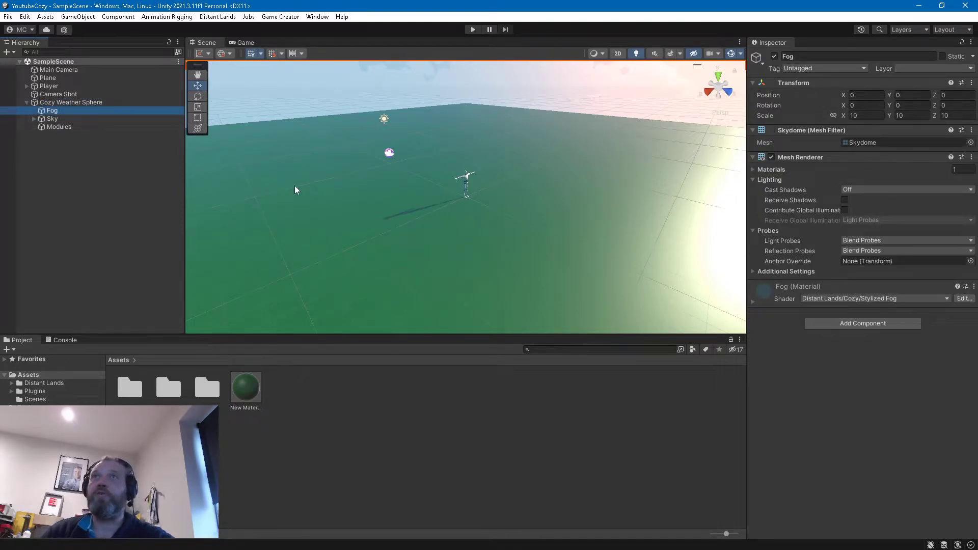
pyautogui.click(56, 119)
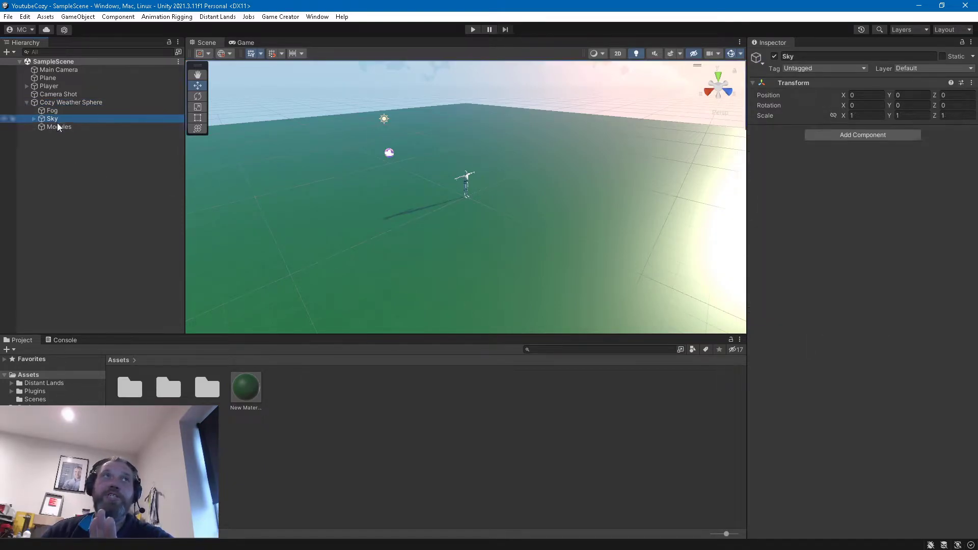
pyautogui.click(57, 126)
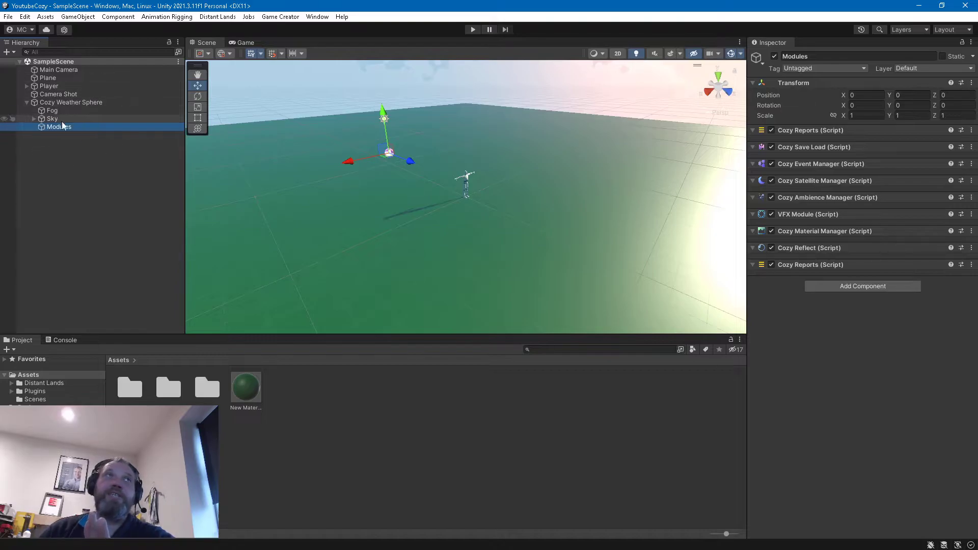
pyautogui.click(31, 120)
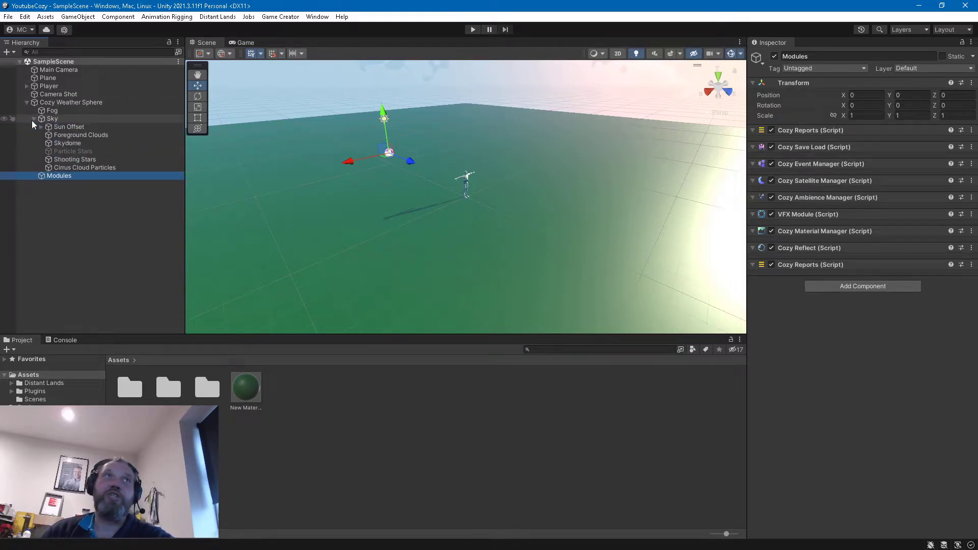
pyautogui.click(84, 126)
pyautogui.click(87, 133)
pyautogui.click(88, 143)
pyautogui.click(87, 151)
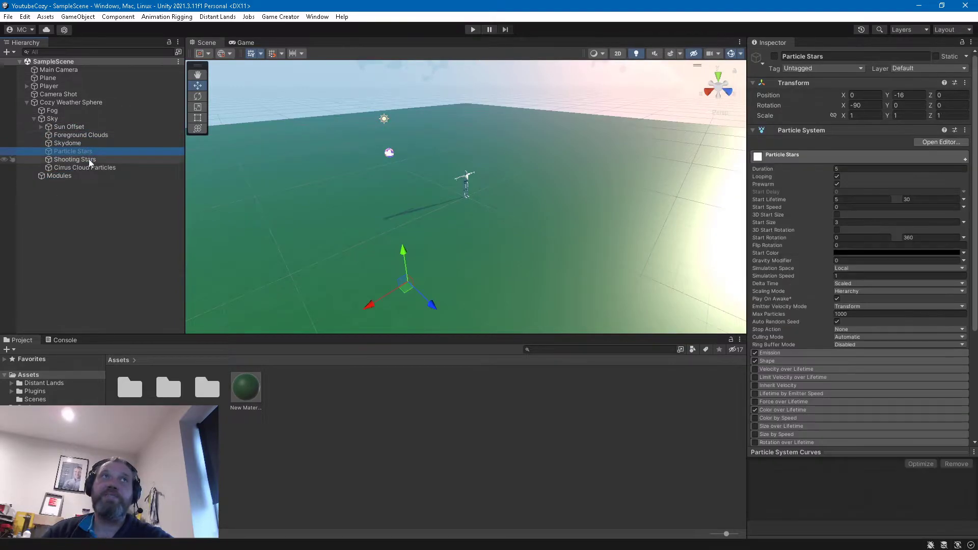
pyautogui.click(88, 159)
pyautogui.click(35, 118)
pyautogui.click(26, 103)
pyautogui.click(51, 102)
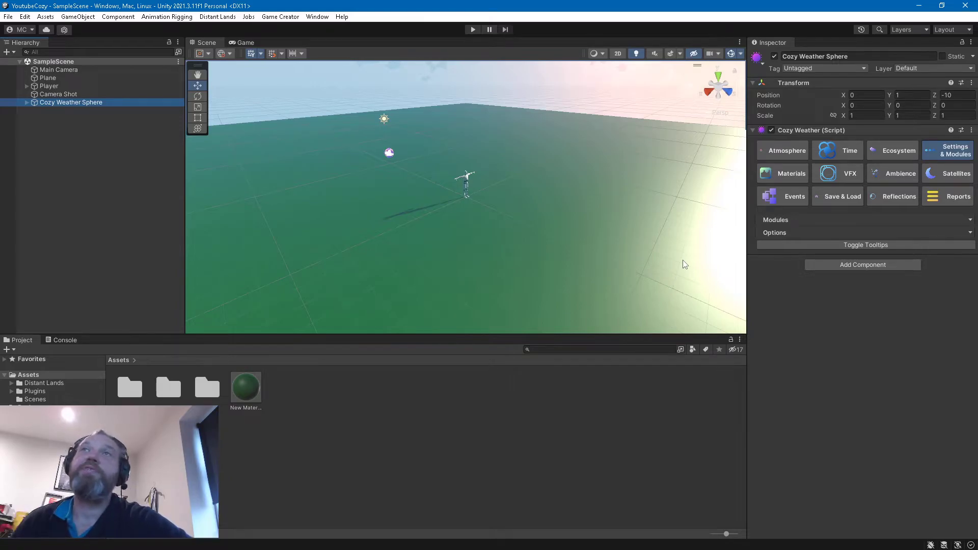
# Step: Preview the Cozy time of day at 335 ticks in the Game view, and set Current Ticks to 110
pyautogui.click(787, 156)
pyautogui.click(839, 156)
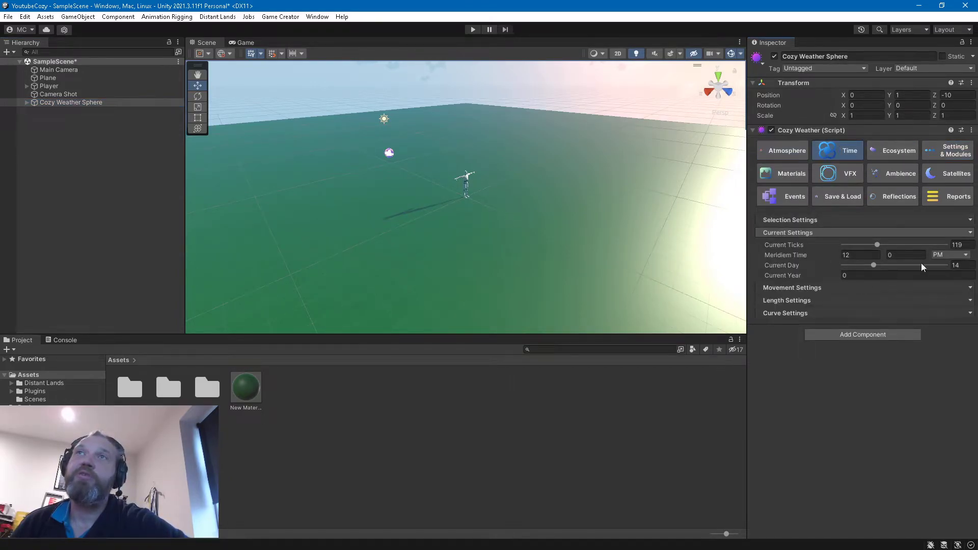
pyautogui.moveTo(879, 245); pyautogui.dragTo(940, 245)
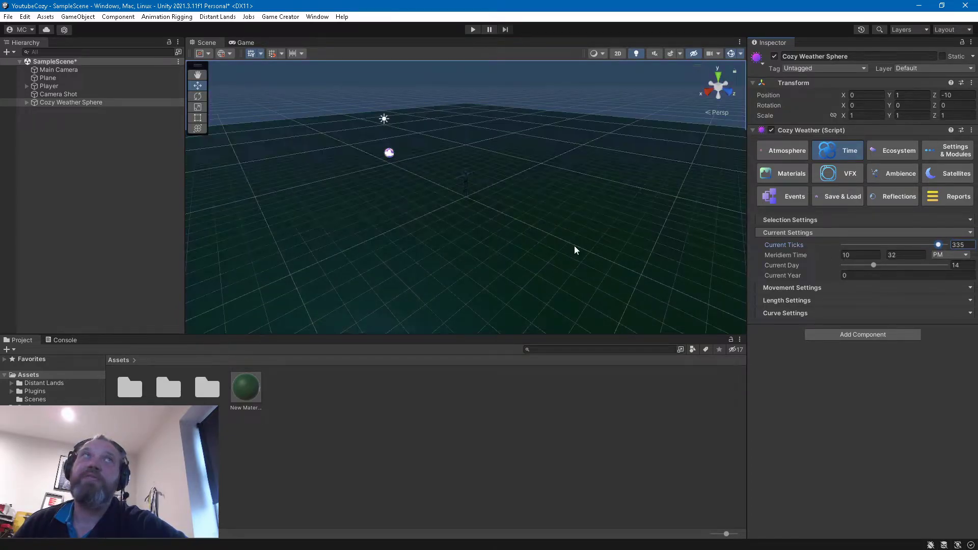
pyautogui.click(245, 42)
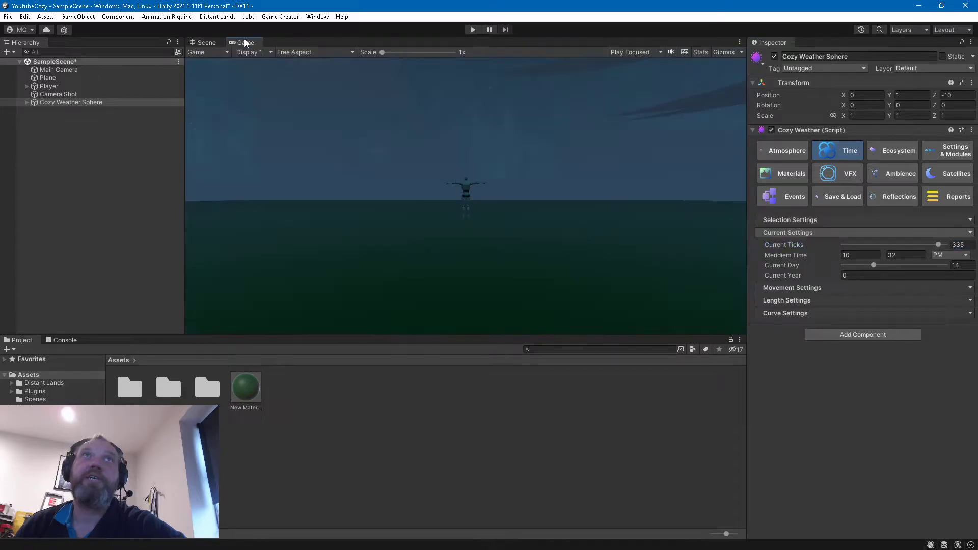
pyautogui.moveTo(941, 245); pyautogui.dragTo(875, 245)
pyautogui.click(389, 179)
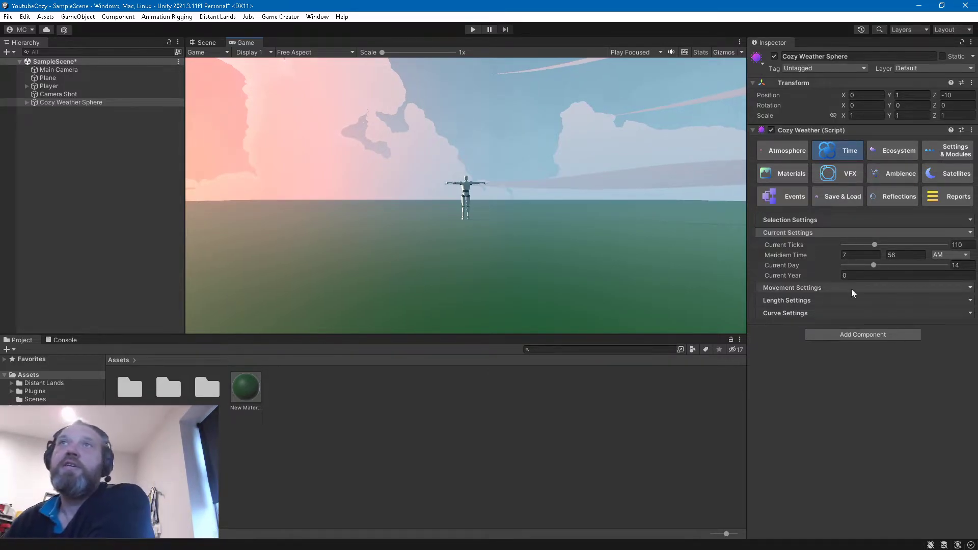
# Step: Examine the Time movement, length and curve settings, and the Atmosphere settings for celestials, clouds and lighting
pyautogui.click(822, 288)
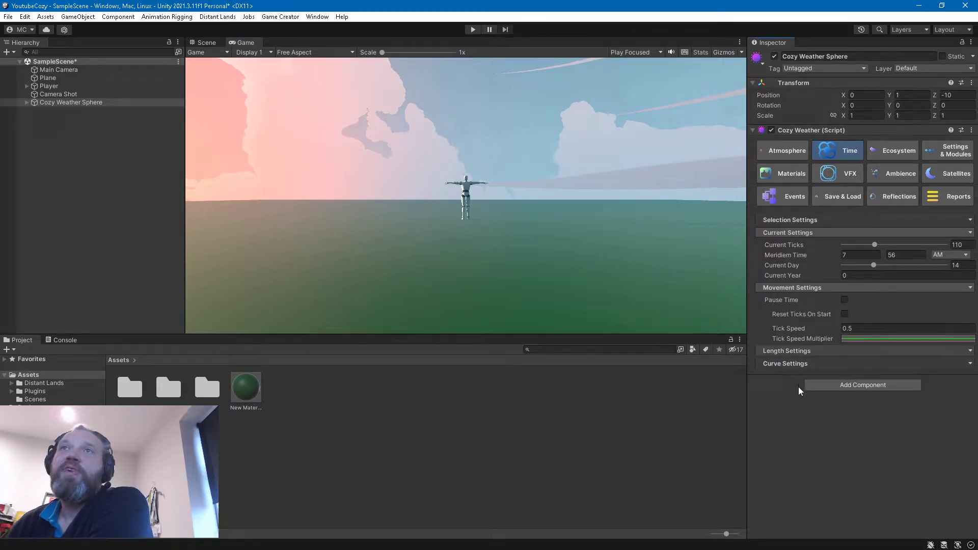
pyautogui.click(797, 400)
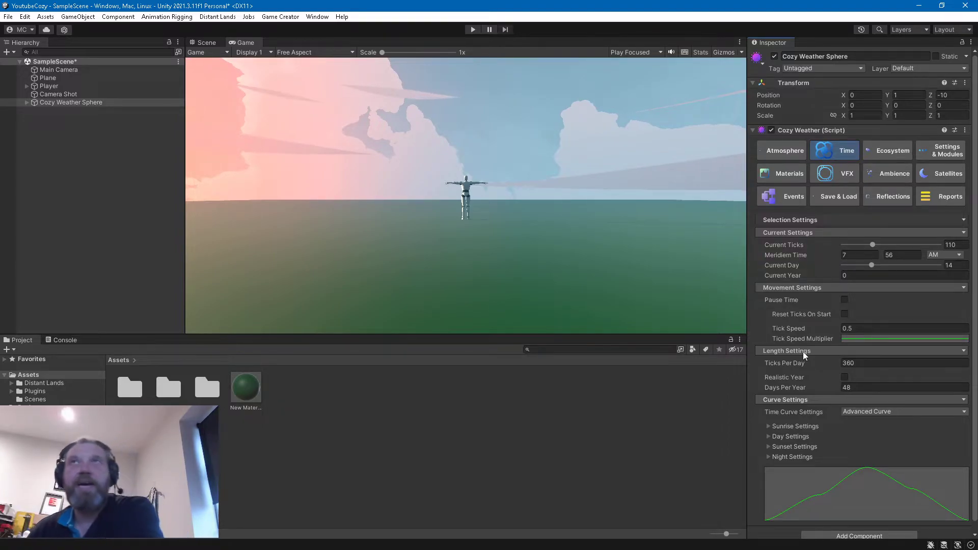
pyautogui.click(796, 151)
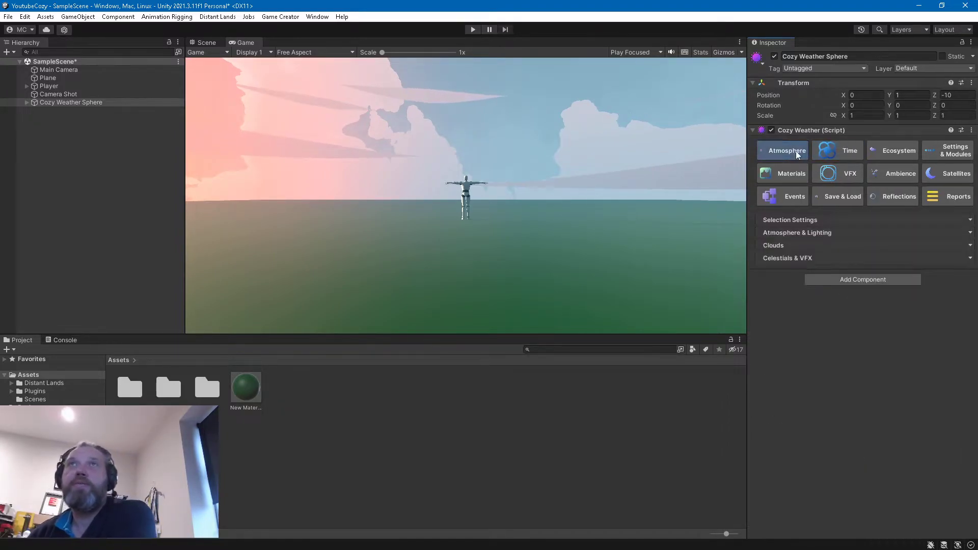
pyautogui.click(806, 258)
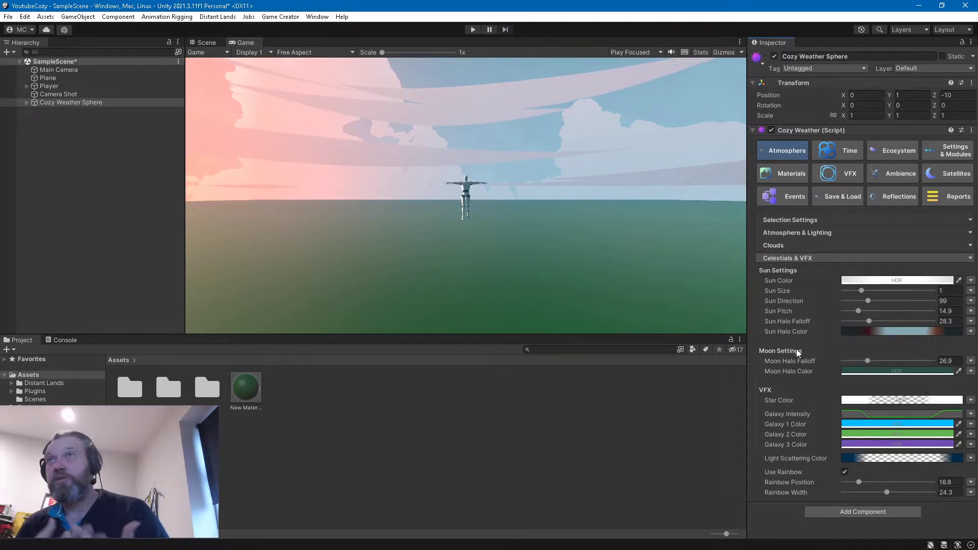
pyautogui.click(785, 246)
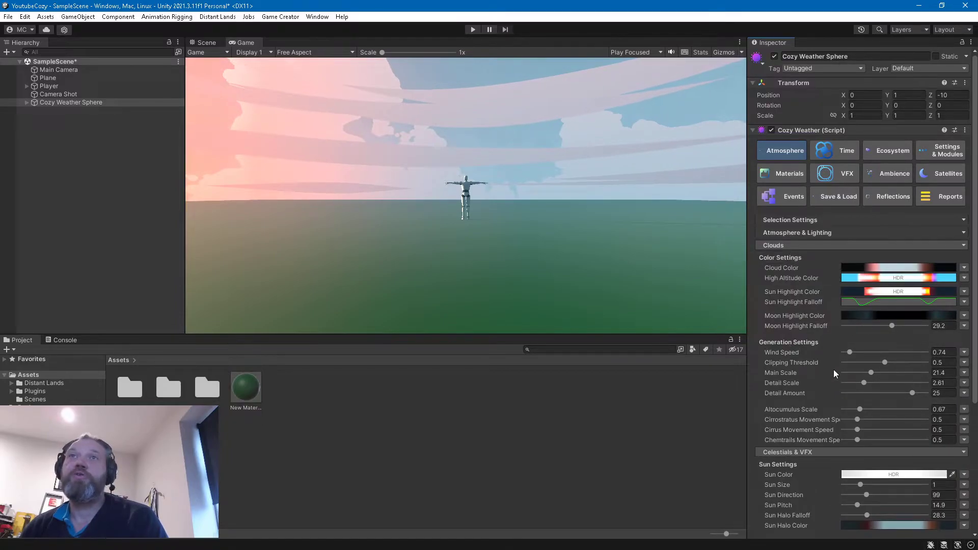
pyautogui.click(811, 246)
pyautogui.click(814, 258)
pyautogui.click(811, 233)
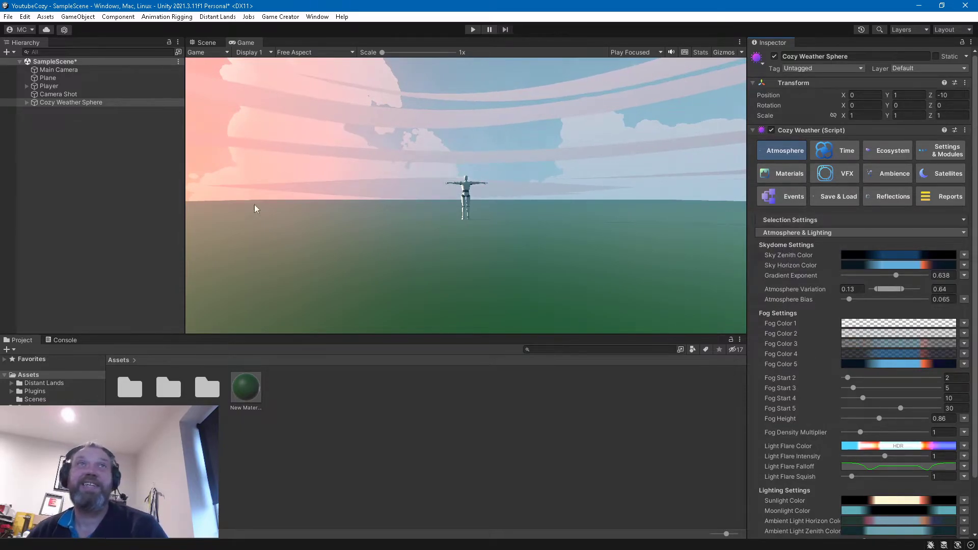
pyautogui.click(800, 234)
# Step: Try the Mobile and Off sky styles in the Atmosphere selection settings, and return Sky Style to Desktop
pyautogui.click(802, 220)
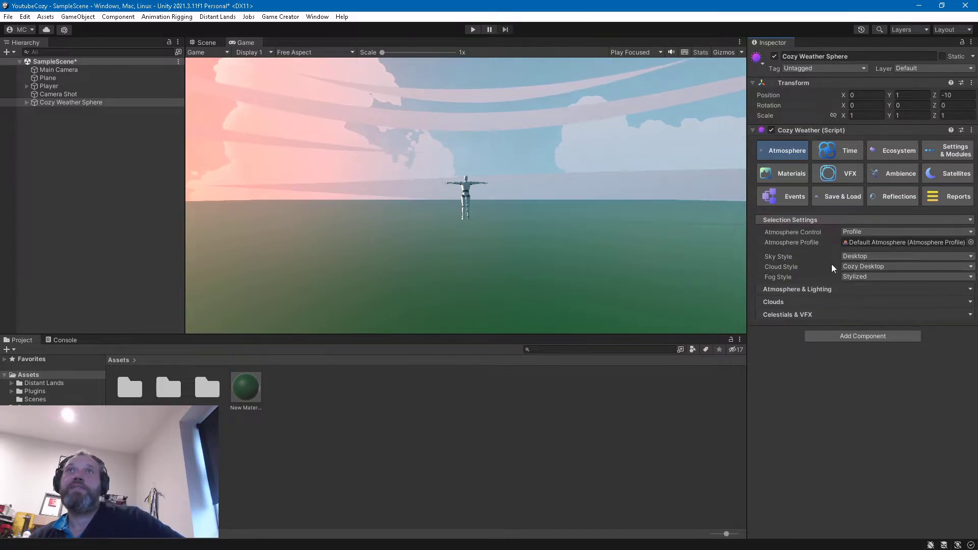
pyautogui.click(852, 256)
pyautogui.click(868, 279)
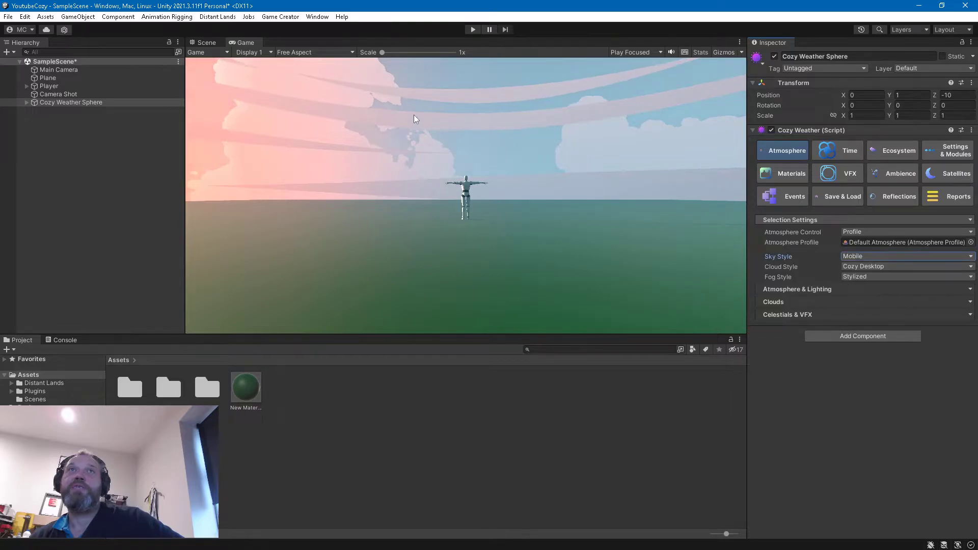
pyautogui.click(880, 256)
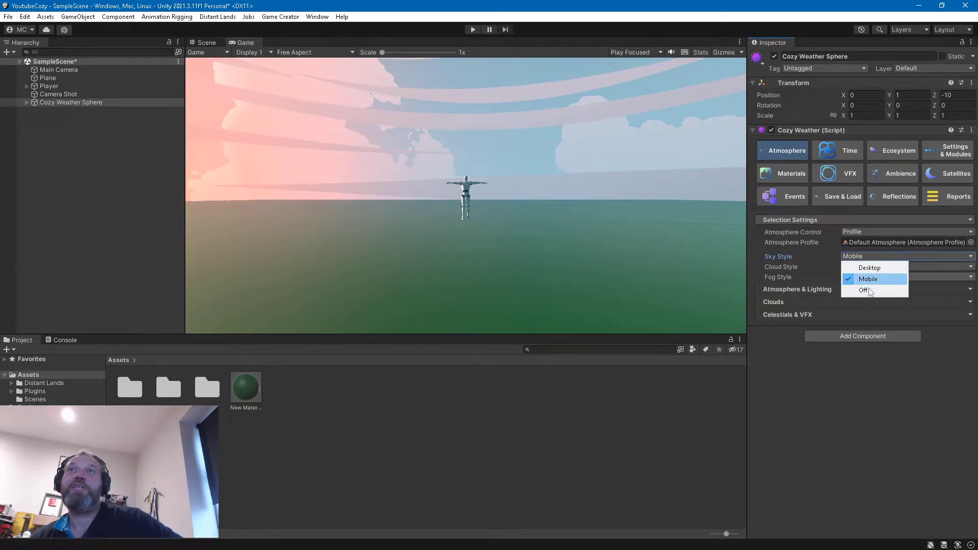
pyautogui.click(870, 290)
pyautogui.click(897, 257)
pyautogui.click(870, 268)
# Step: Try the Cozy Mobile, Soft, Painted Skies and Ghibli Desktop cloud styles on the Cozy sky
pyautogui.click(882, 267)
pyautogui.click(884, 277)
pyautogui.click(879, 266)
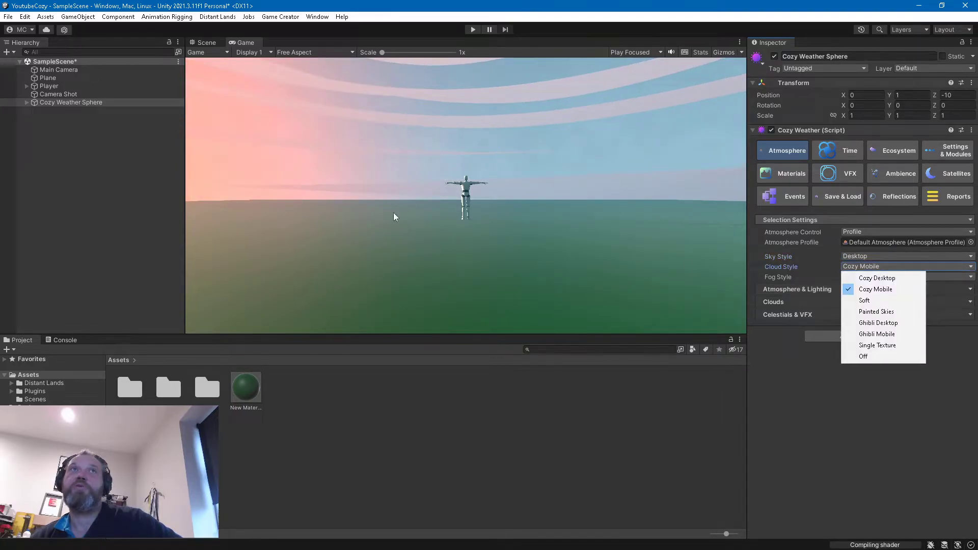
pyautogui.click(878, 301)
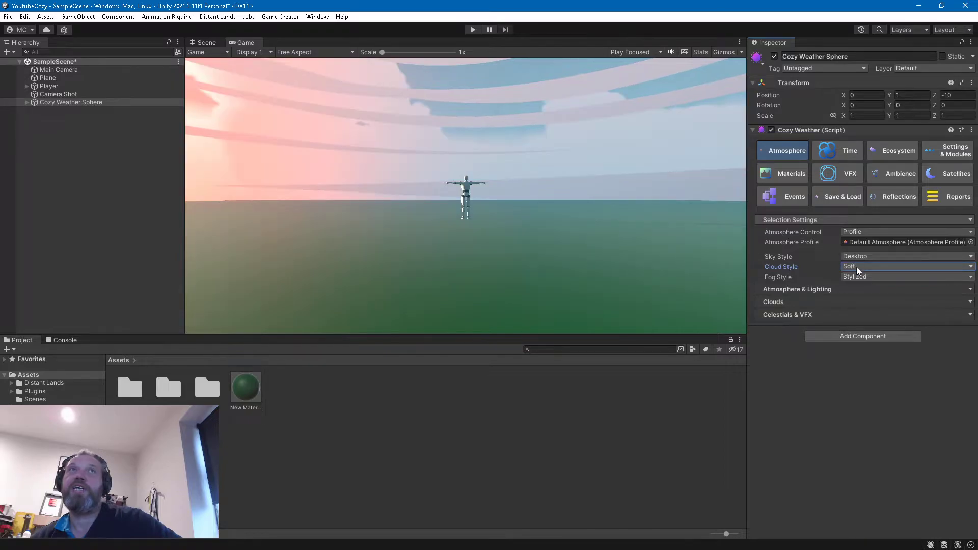
pyautogui.click(857, 267)
pyautogui.click(876, 311)
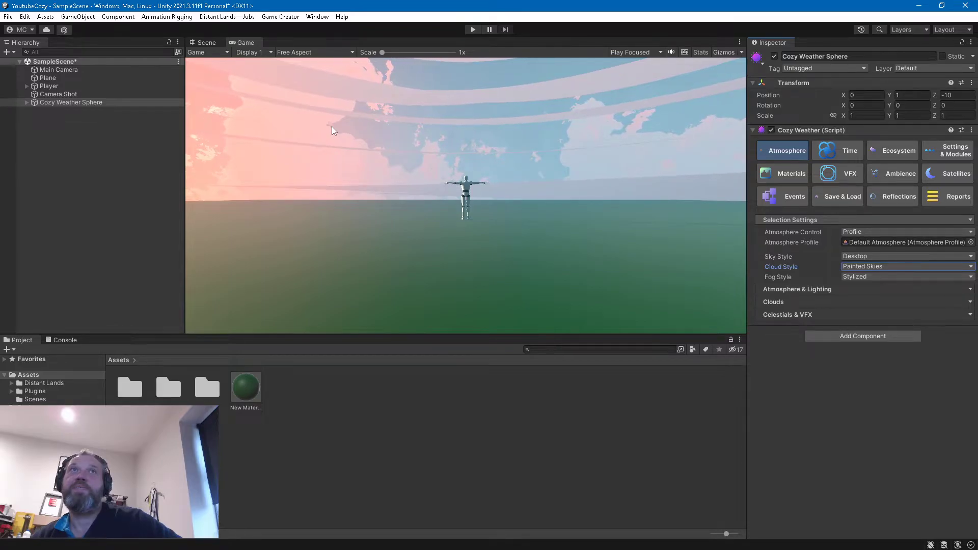
pyautogui.click(886, 266)
pyautogui.click(880, 322)
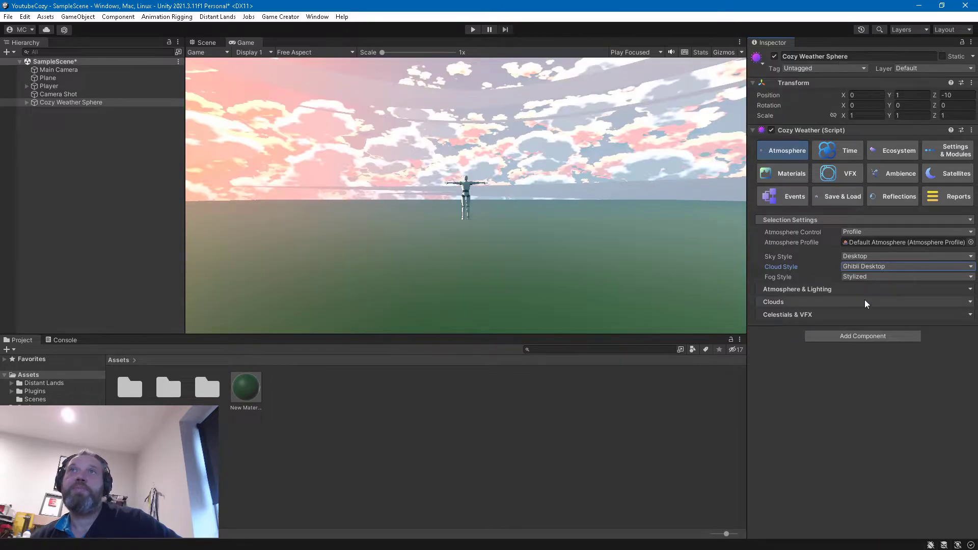
# Step: Try the Ghibli Mobile, Single Texture and Off cloud styles, and return Cloud Style to Cozy Desktop
pyautogui.click(871, 267)
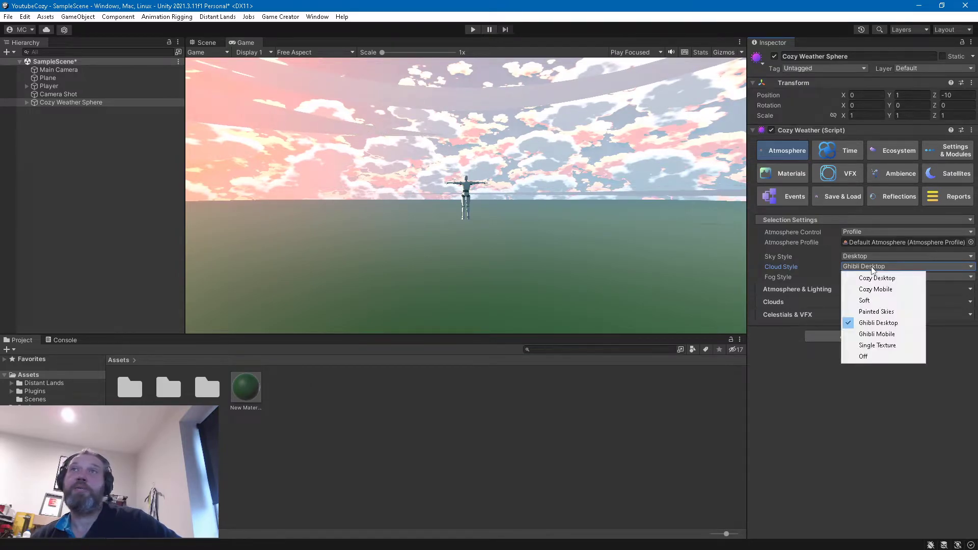
pyautogui.click(877, 334)
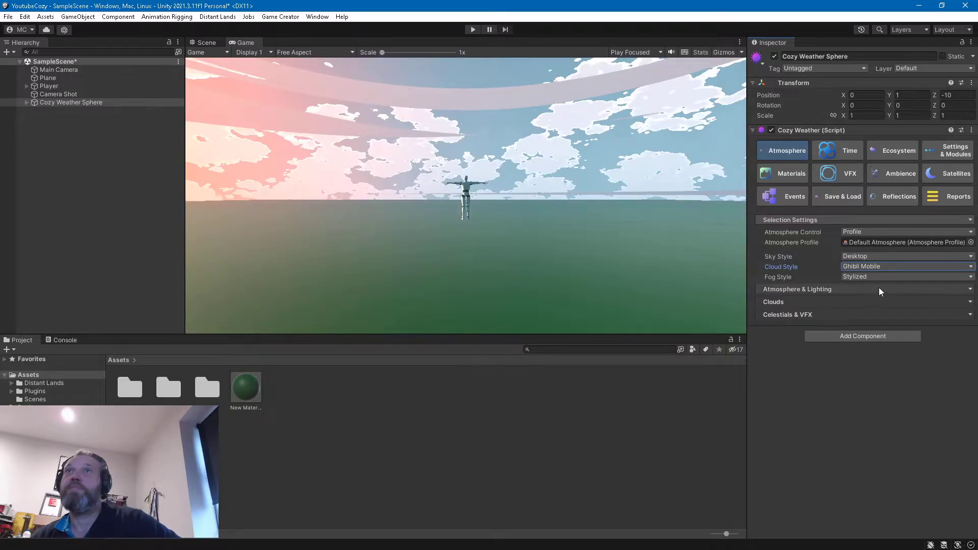
pyautogui.click(879, 268)
pyautogui.click(881, 346)
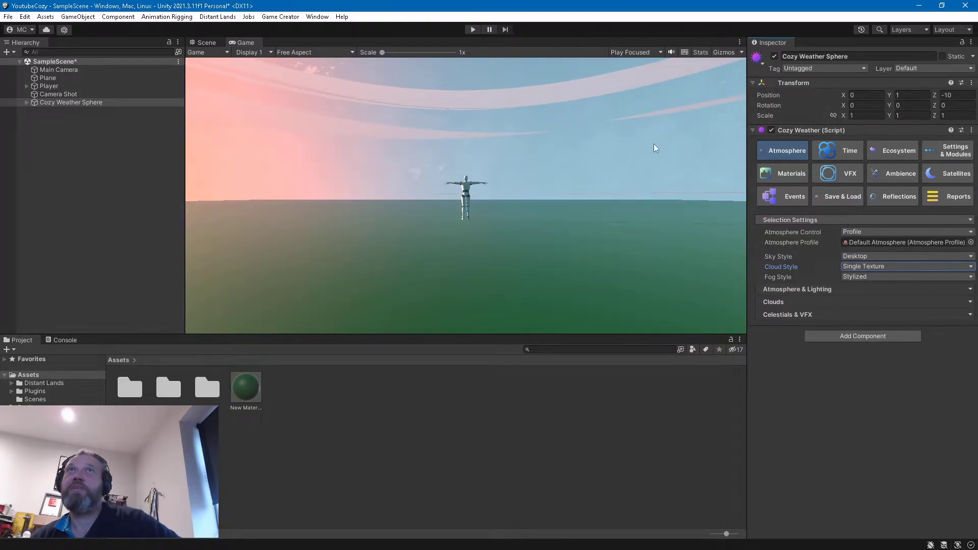
pyautogui.click(845, 266)
pyautogui.click(866, 358)
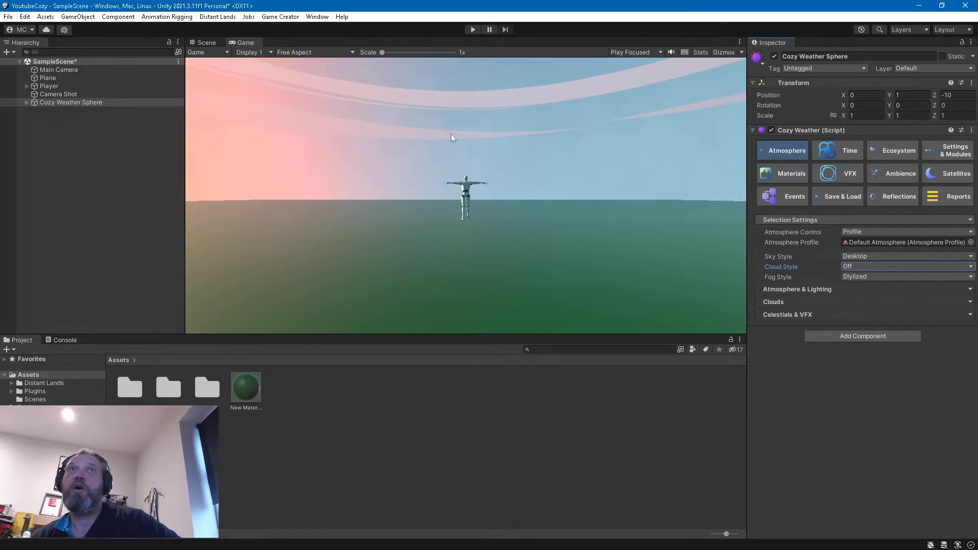
pyautogui.click(847, 266)
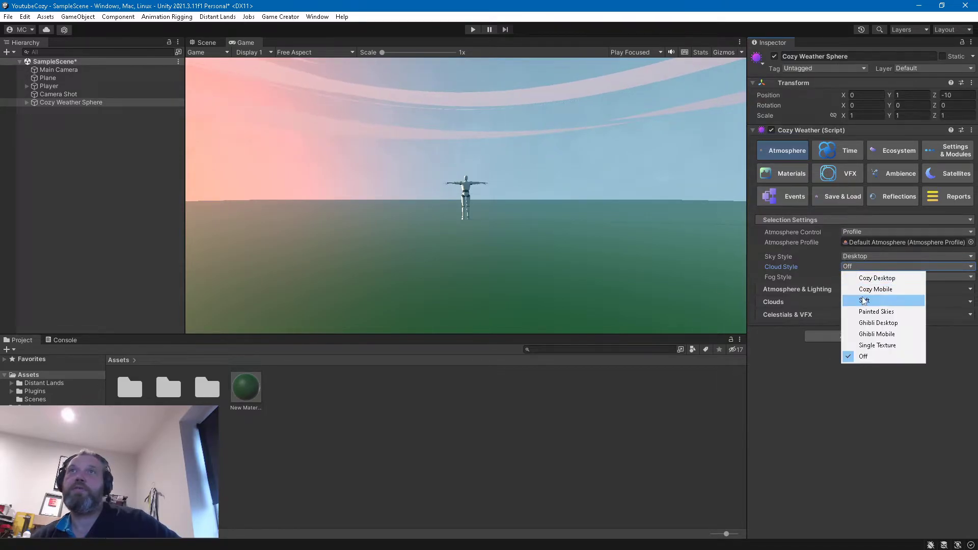
pyautogui.click(866, 277)
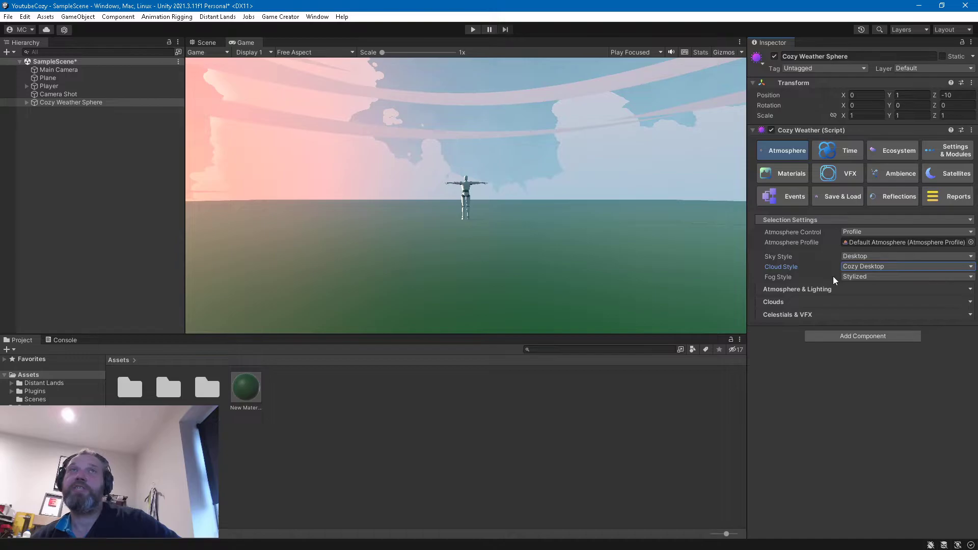
# Step: Compare the Unity, Stylized and Height Fog styles in the Atmosphere selection settings, and set Fog Style to Off
pyautogui.click(865, 278)
pyautogui.click(869, 296)
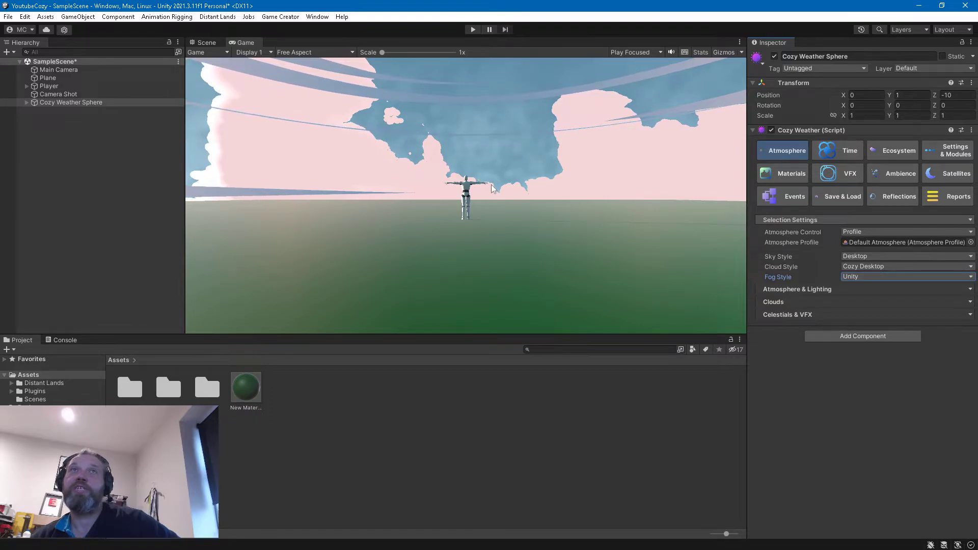
pyautogui.click(859, 276)
pyautogui.click(866, 296)
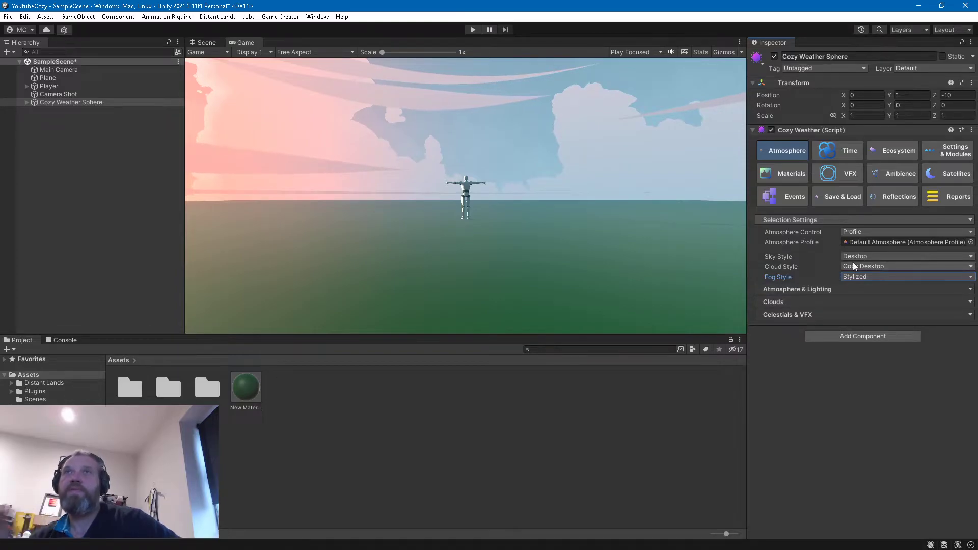
pyautogui.click(856, 276)
pyautogui.click(853, 309)
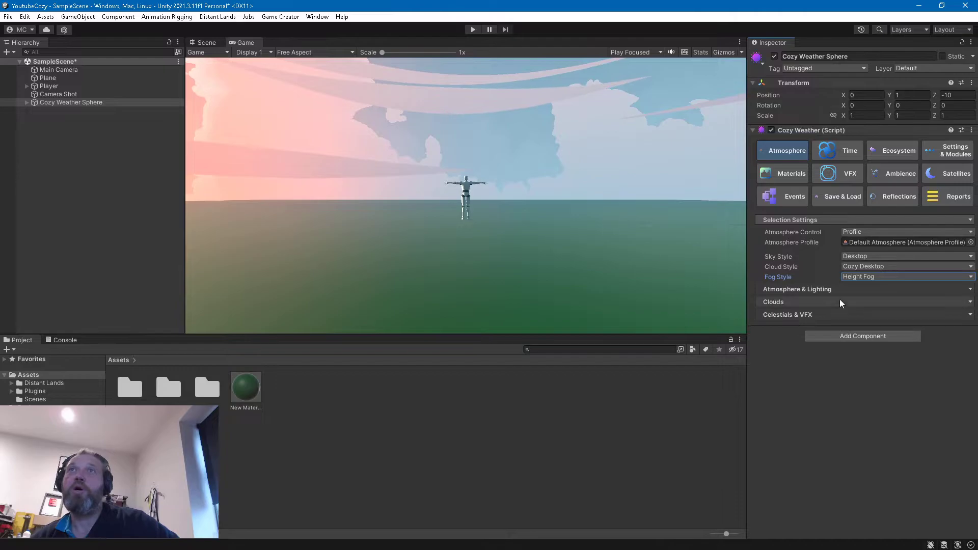
pyautogui.click(876, 276)
pyautogui.click(878, 327)
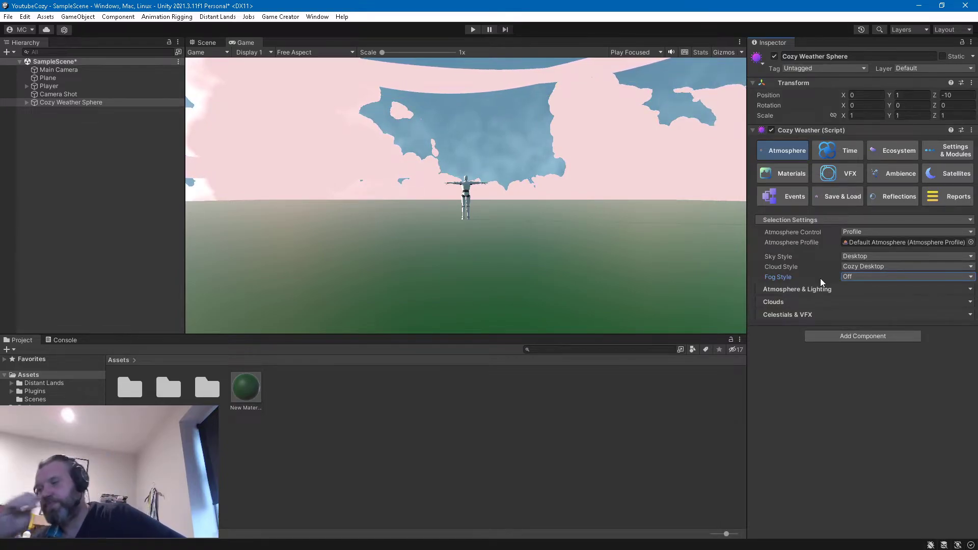
# Step: Try the Height Fog style in the Atmosphere selection settings, and set Fog Style to Stylized
pyautogui.click(854, 276)
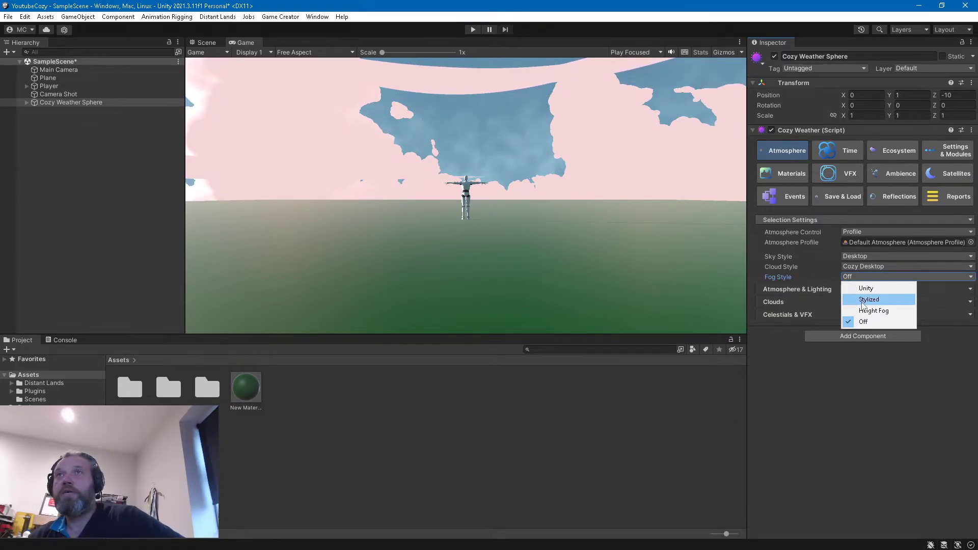
pyautogui.click(867, 311)
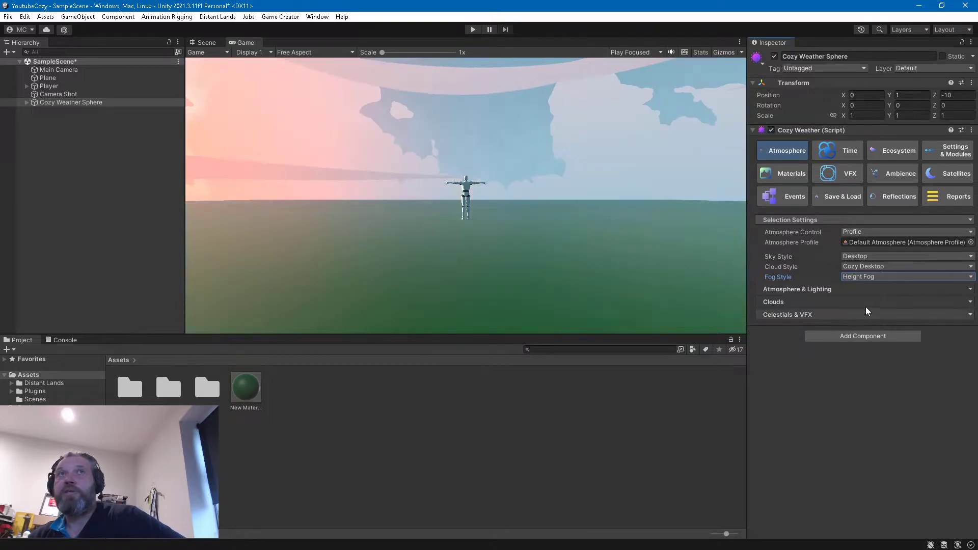
pyautogui.click(864, 277)
pyautogui.click(866, 299)
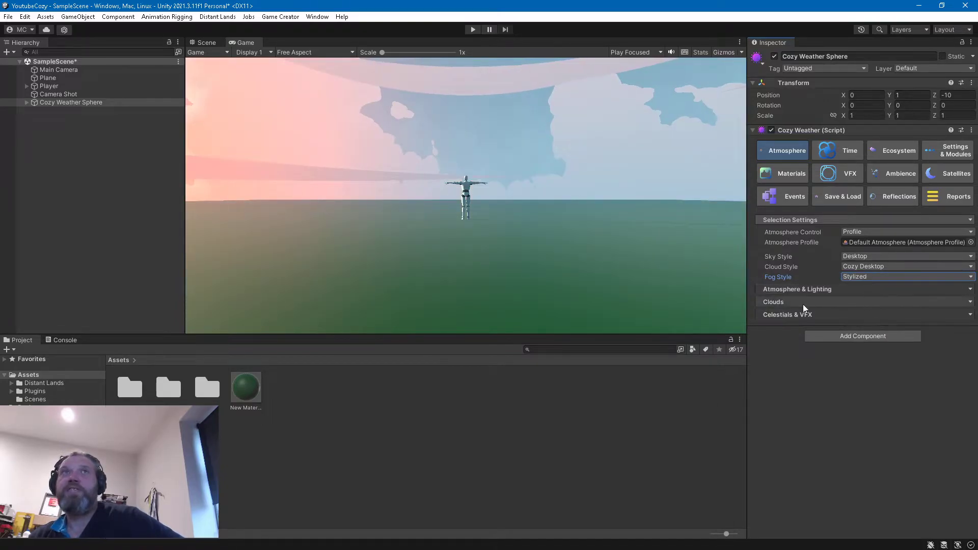
pyautogui.click(668, 218)
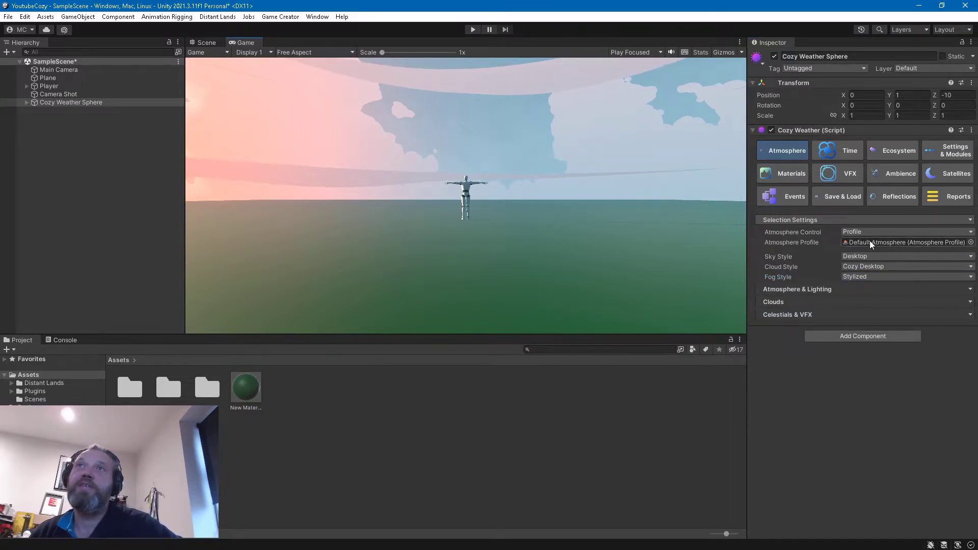
# Step: Locate the assigned atmosphere profile in the project and inspect the Default and Subtle Atmosphere profiles, returning to the Cozy Weather Sphere
pyautogui.click(872, 244)
pyautogui.click(139, 387)
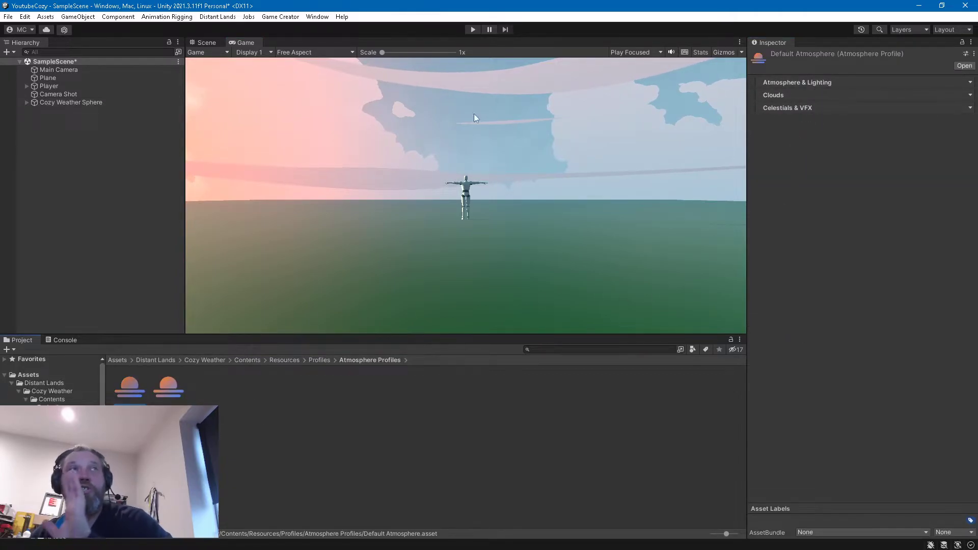
pyautogui.click(94, 104)
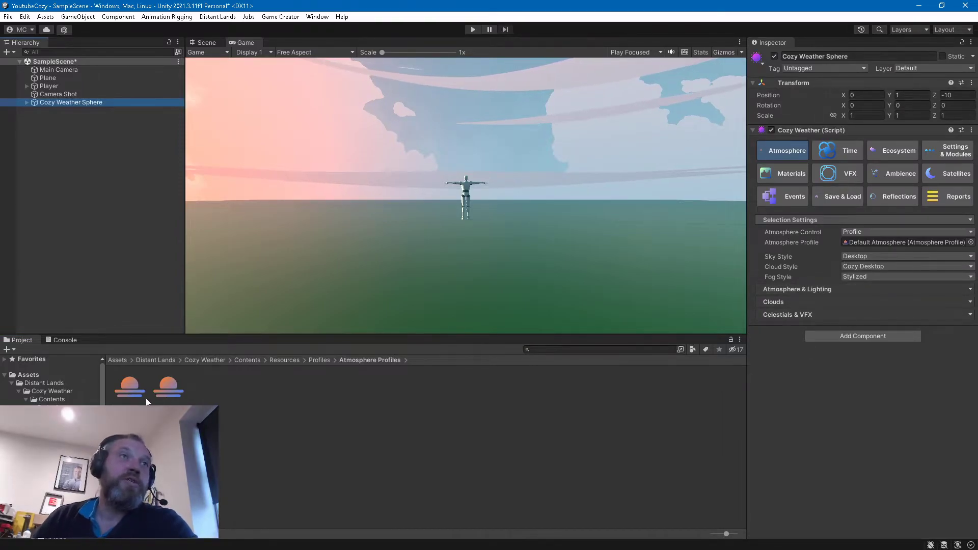
pyautogui.click(162, 393)
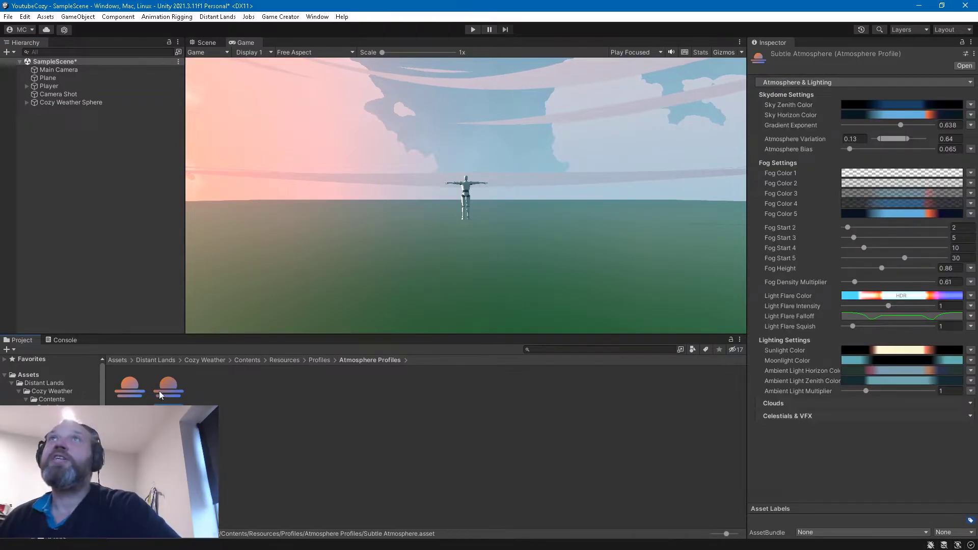
pyautogui.click(74, 102)
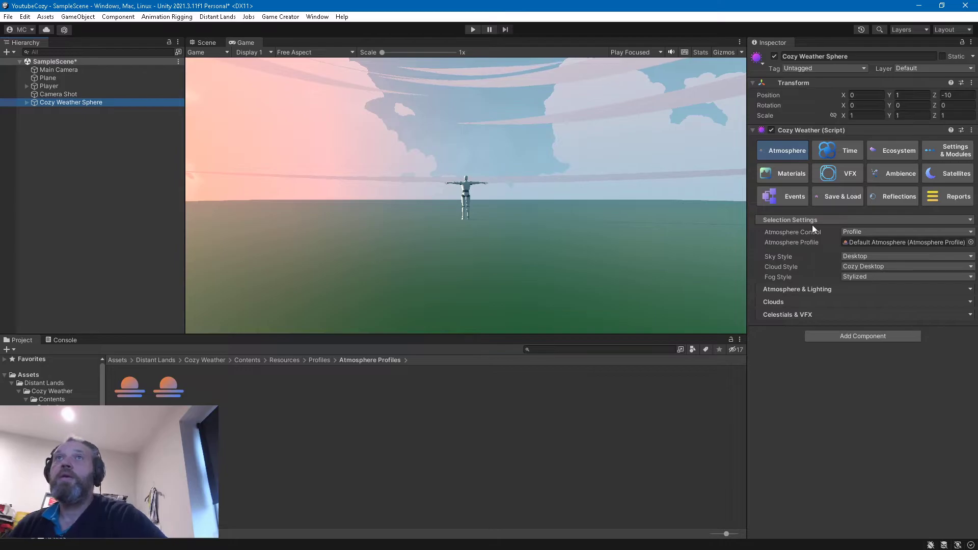
# Step: Show Cozy's Time settings and collapse the Current, Movement, Length and Curve Settings sections
pyautogui.click(818, 157)
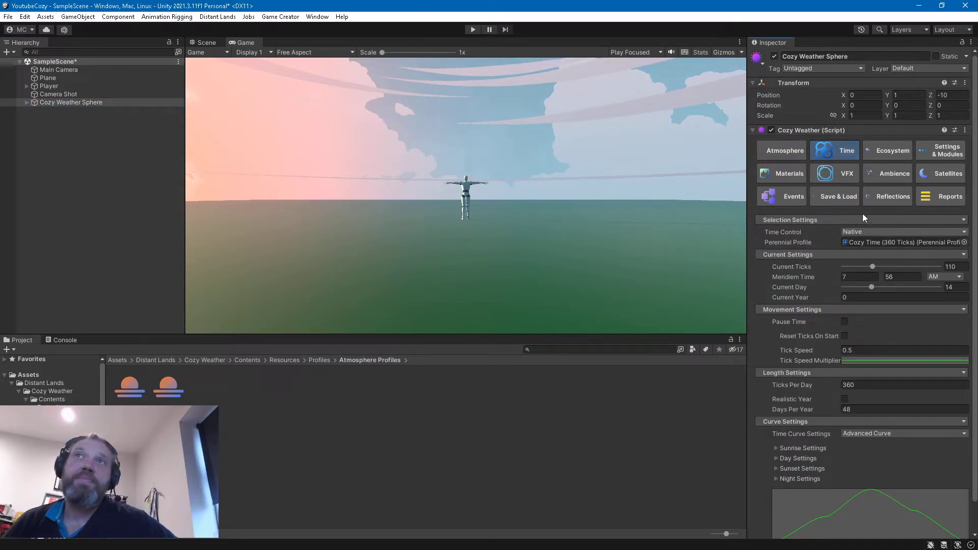
pyautogui.click(827, 254)
pyautogui.click(811, 266)
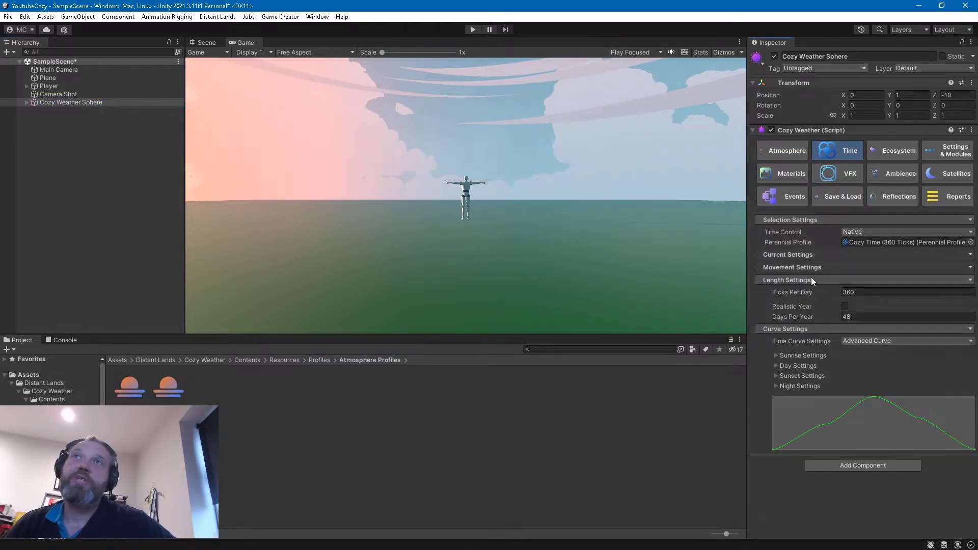
pyautogui.click(812, 280)
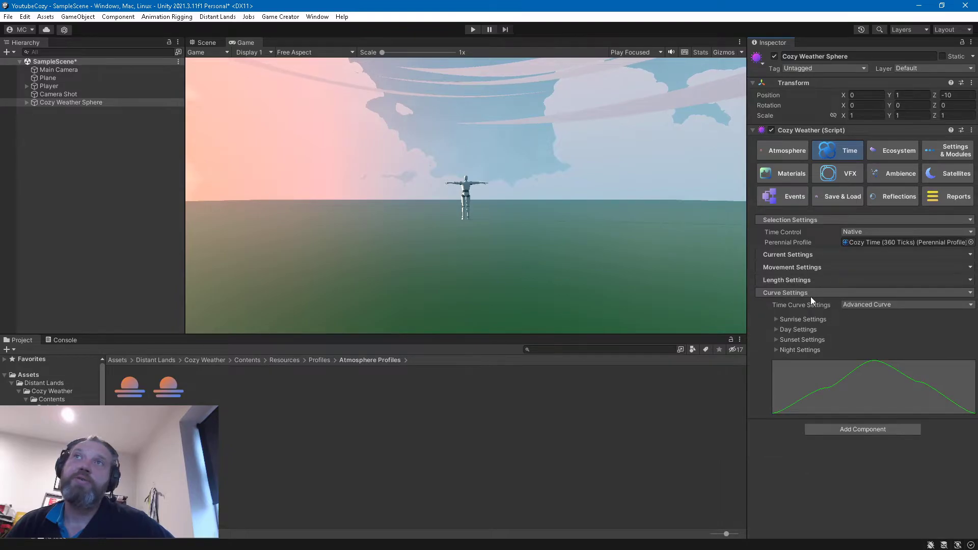
pyautogui.click(811, 294)
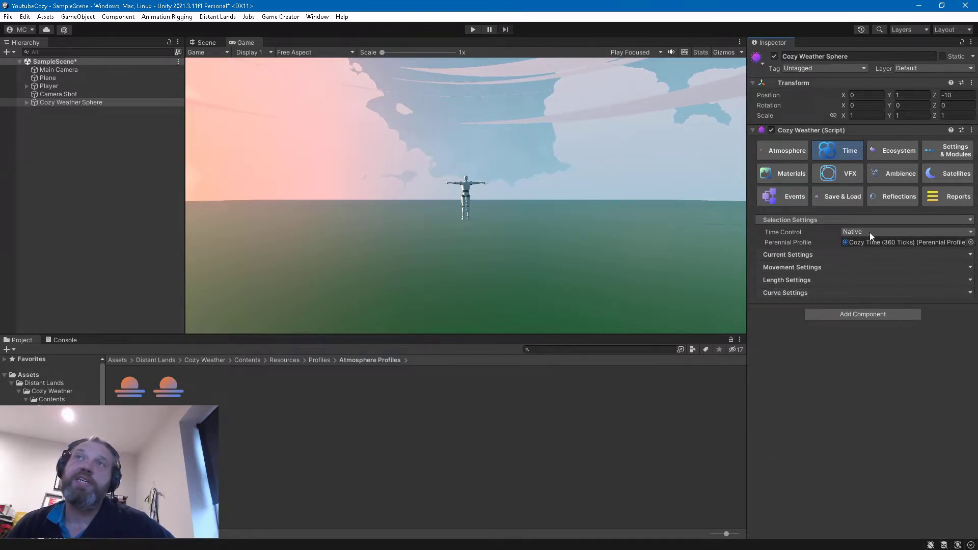
# Step: Try Profile as the Time Control mode, return it to Native, and glance at the Movement Settings
pyautogui.click(870, 232)
pyautogui.click(869, 252)
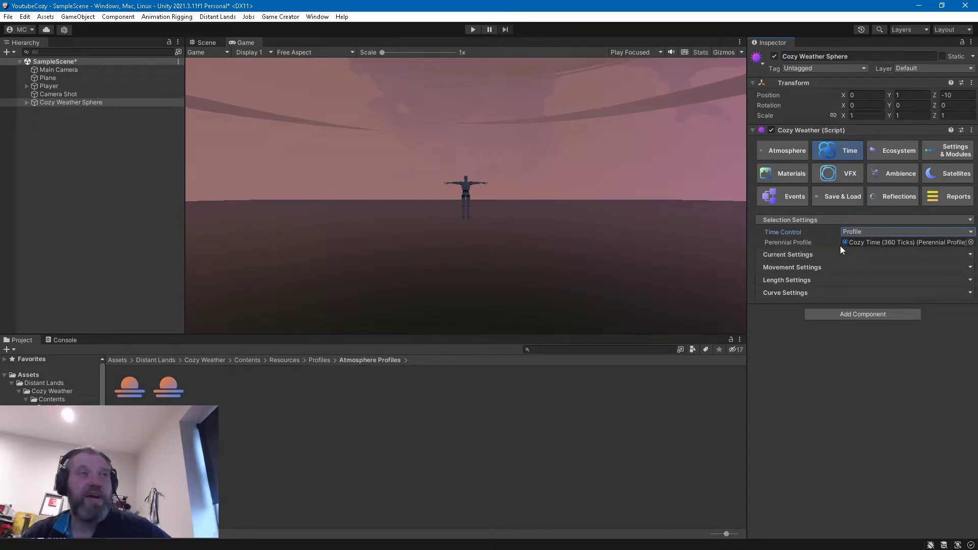
pyautogui.click(865, 232)
pyautogui.click(864, 244)
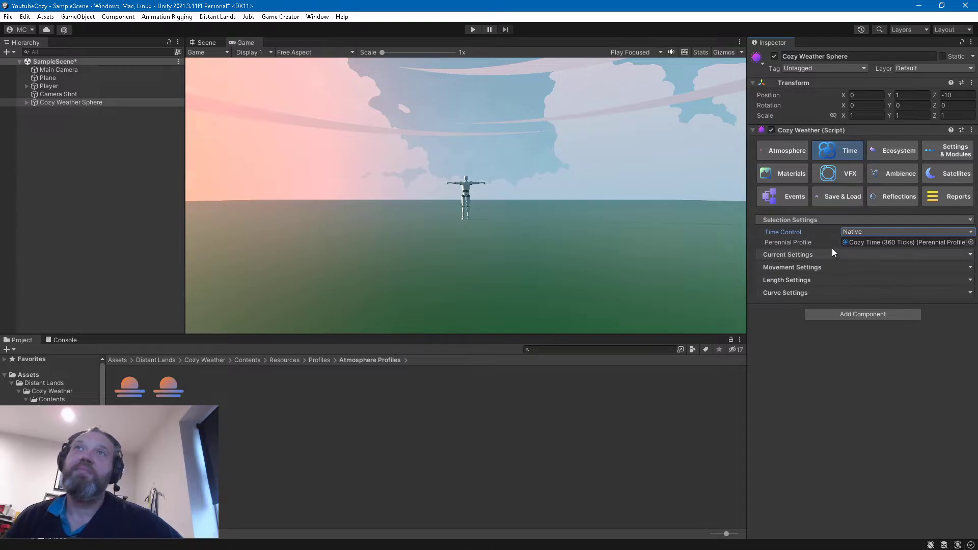
pyautogui.click(805, 268)
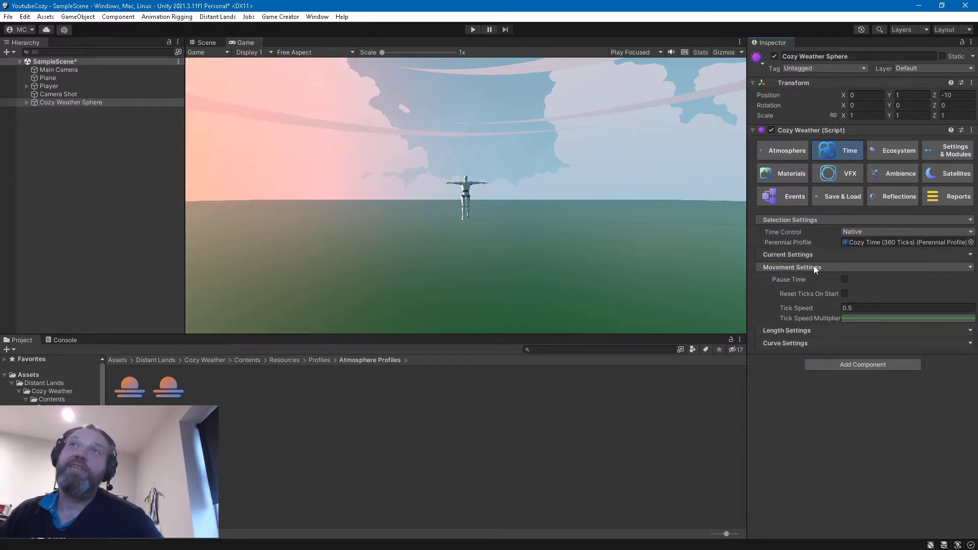
pyautogui.click(814, 265)
# Step: Locate Cozy's time profiles in the project, list them by full name and inspect the 2400 Ticks and 360 Ticks variants
pyautogui.click(875, 243)
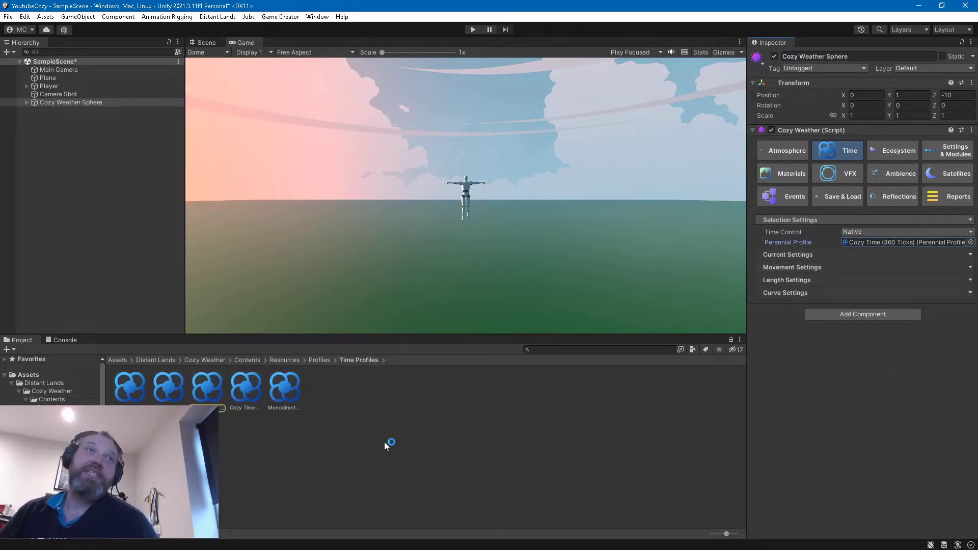
pyautogui.moveTo(726, 534); pyautogui.dragTo(710, 539)
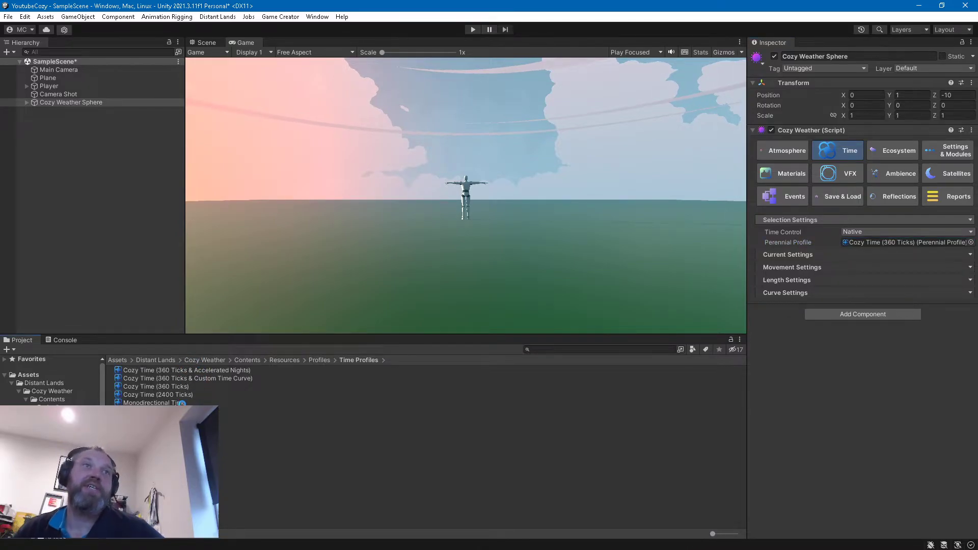
pyautogui.click(153, 402)
pyautogui.click(182, 395)
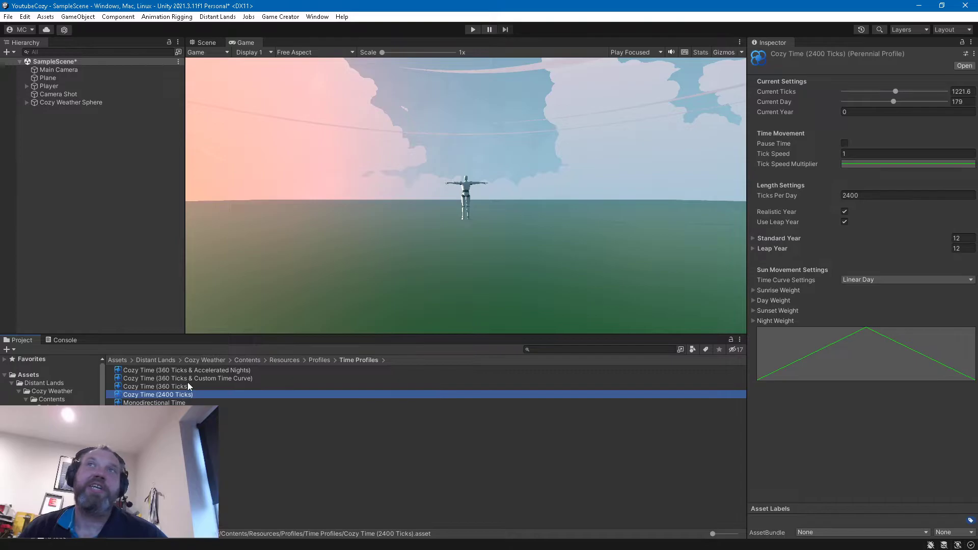
pyautogui.click(188, 385)
pyautogui.click(207, 379)
pyautogui.click(236, 370)
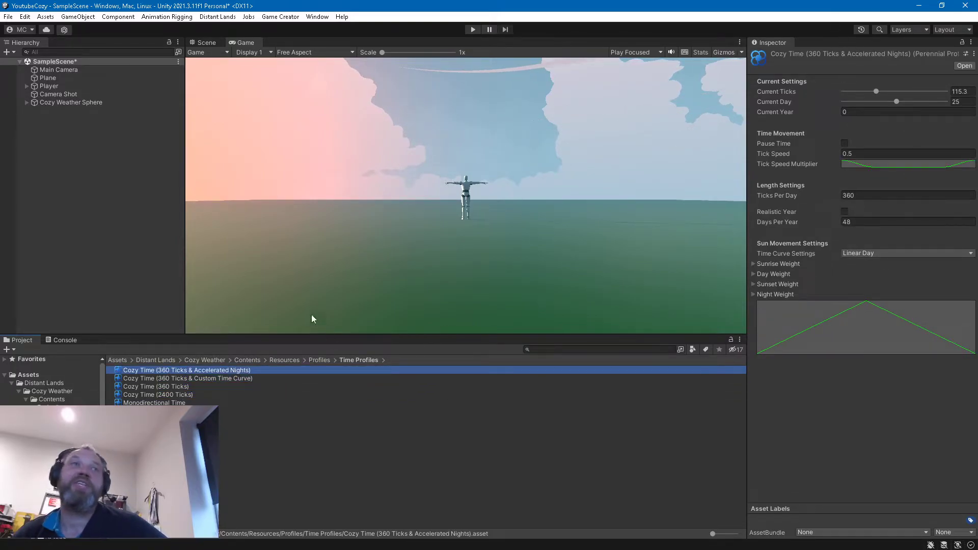
pyautogui.click(192, 377)
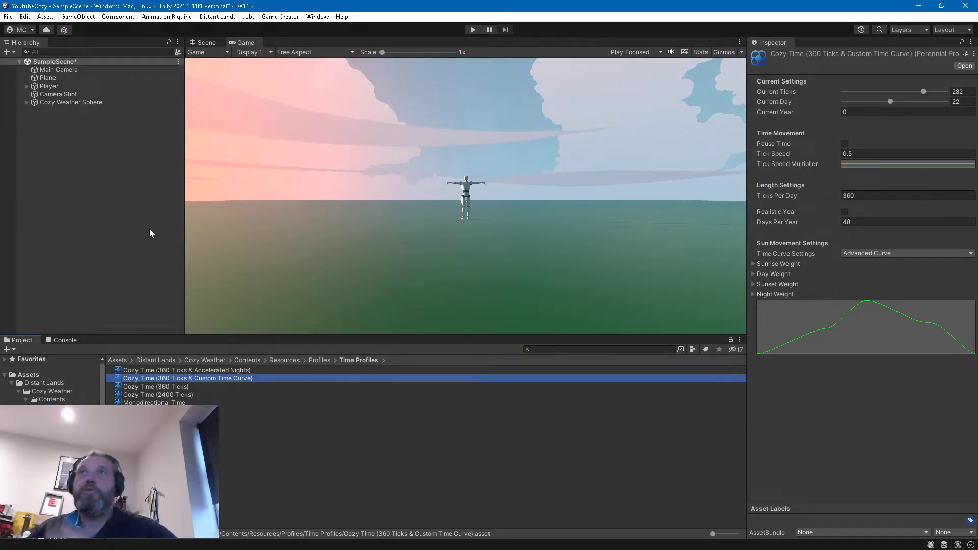
pyautogui.click(90, 102)
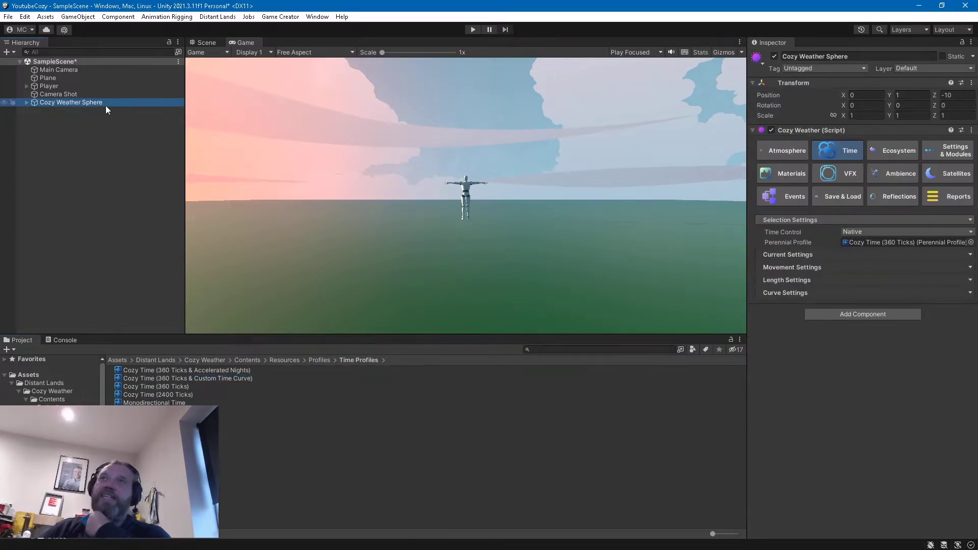
# Step: Examine Cozy's Ecosystem settings, expanding Forecasting Behaviors, Climate Settings and the Profiles To Forecast list
pyautogui.click(882, 155)
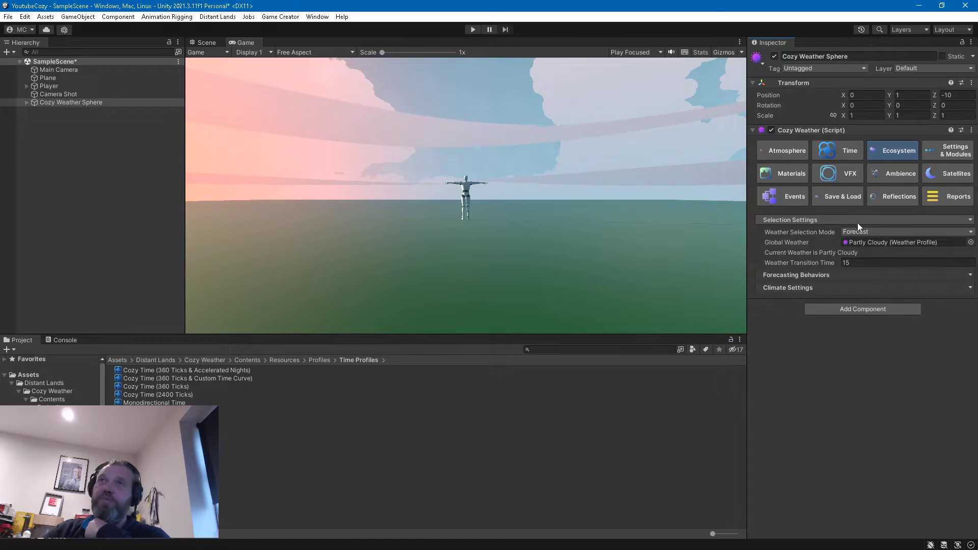
pyautogui.click(856, 276)
pyautogui.click(837, 368)
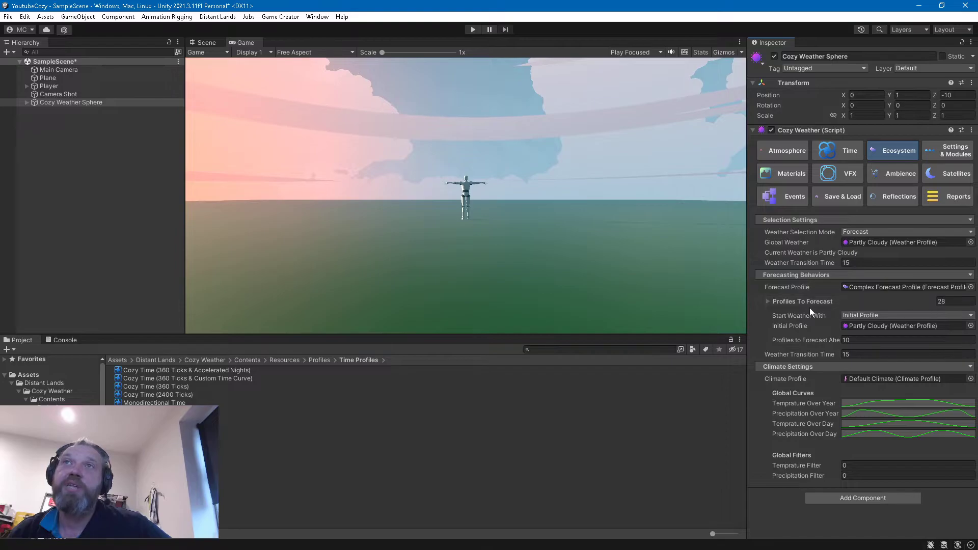
pyautogui.click(787, 301)
pyautogui.scroll(-5, 818, 302)
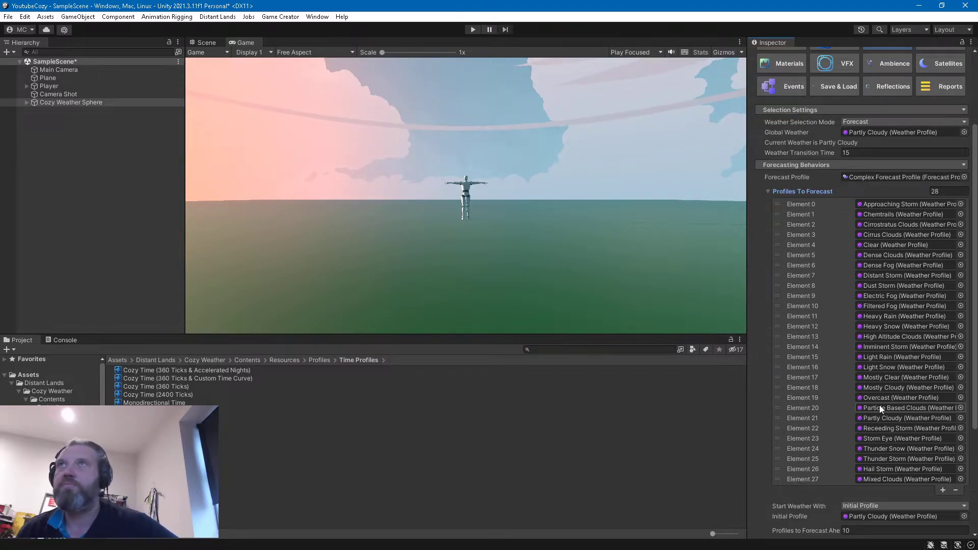
# Step: Locate the weather profiles in the project and set Global Weather to Light Snow and after that to Heavy Snow
pyautogui.click(855, 131)
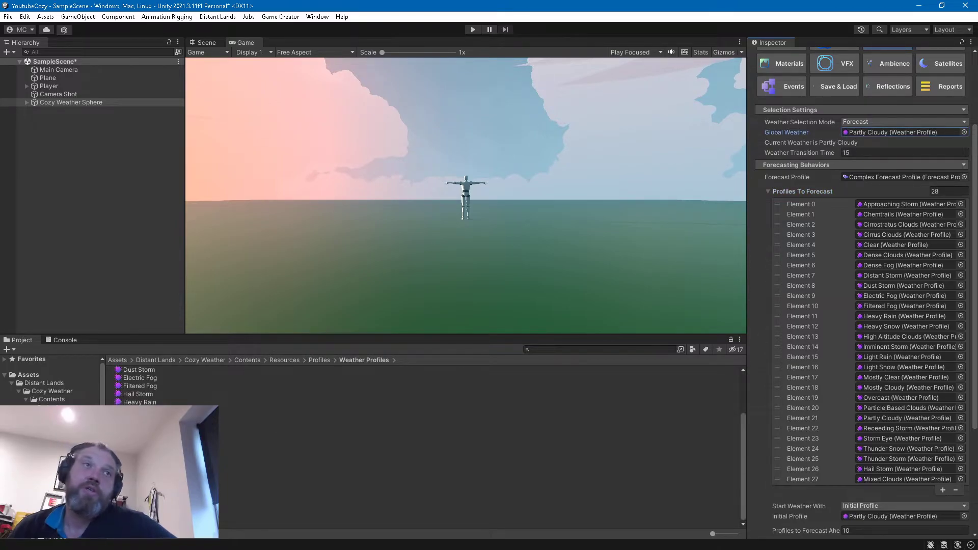
pyautogui.moveTo(140, 443); pyautogui.dragTo(877, 132)
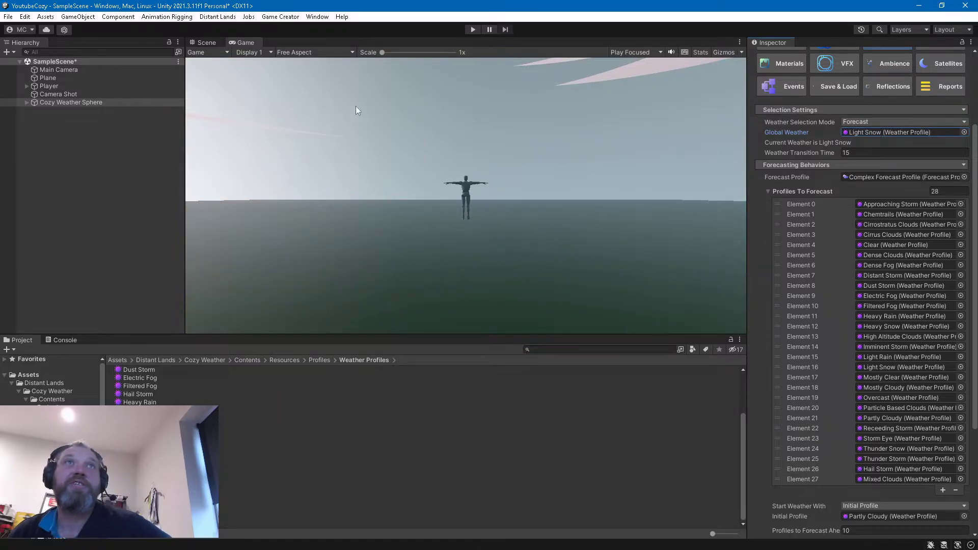
pyautogui.moveTo(140, 411); pyautogui.dragTo(869, 132)
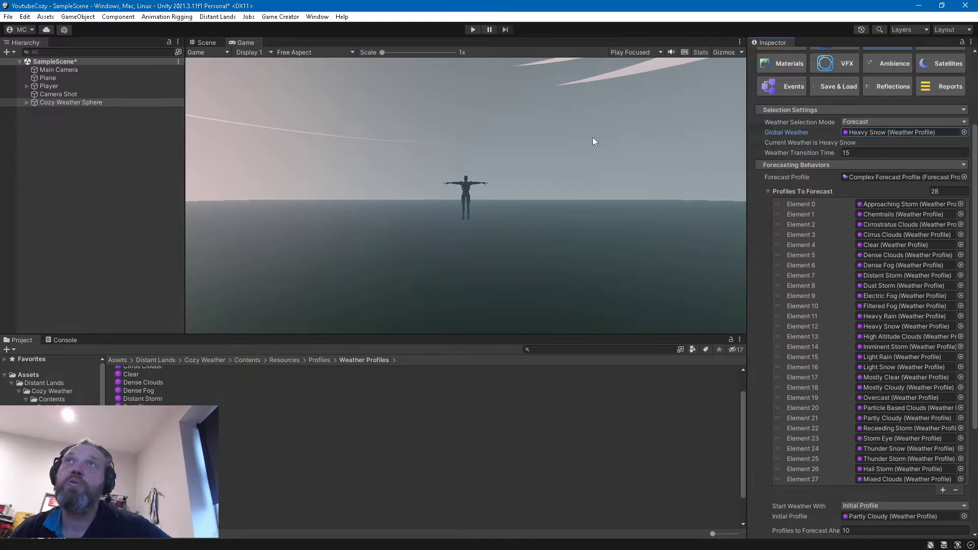
# Step: Run the scene and, while it plays, set Global Weather to Distant Storm and Weather Transition Time to 8.2
pyautogui.click(472, 32)
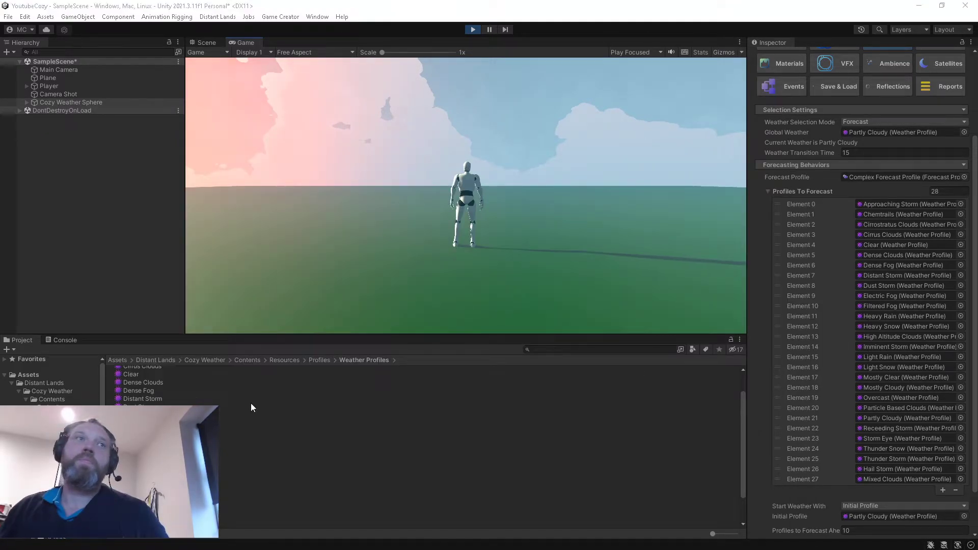
pyautogui.moveTo(145, 399); pyautogui.dragTo(884, 133)
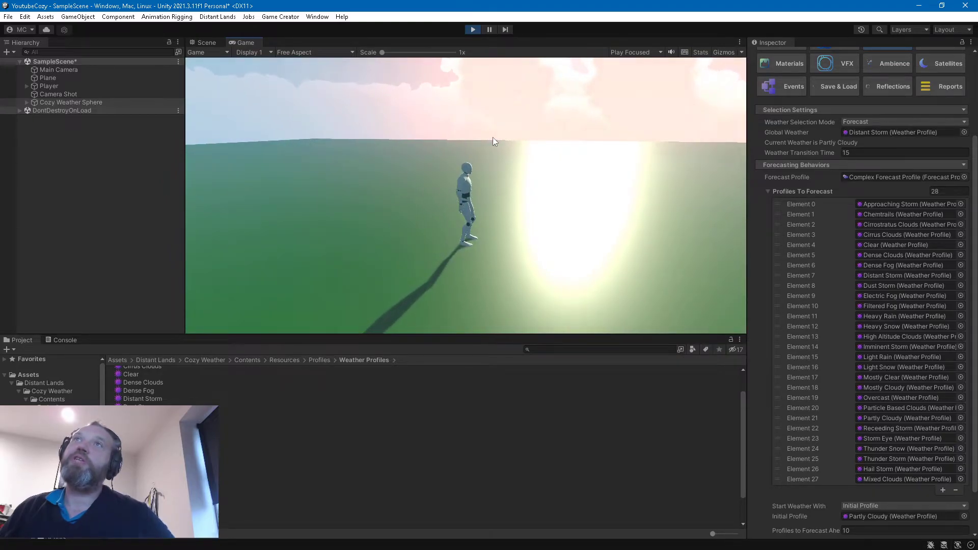
pyautogui.hotkey('alt', 'Tab')
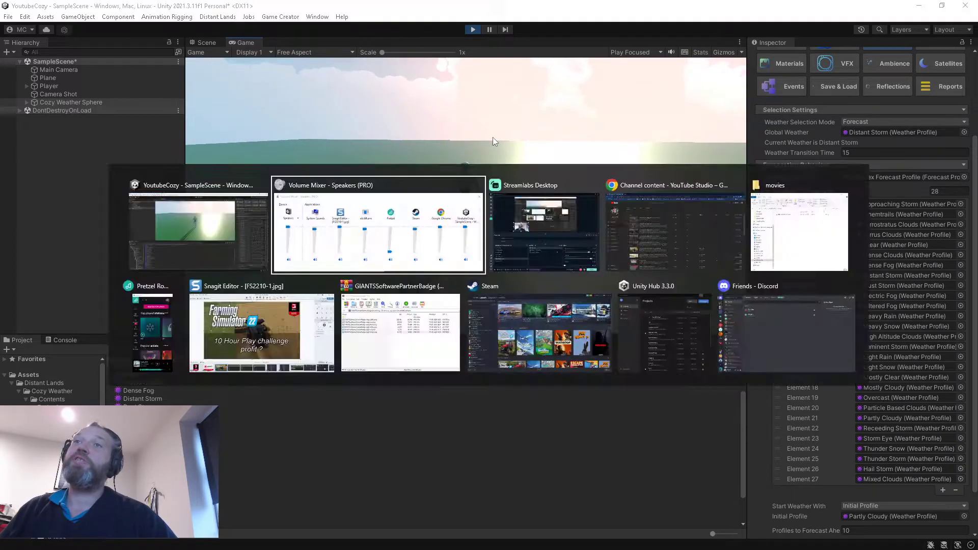
pyautogui.press('Escape')
pyautogui.click(834, 152)
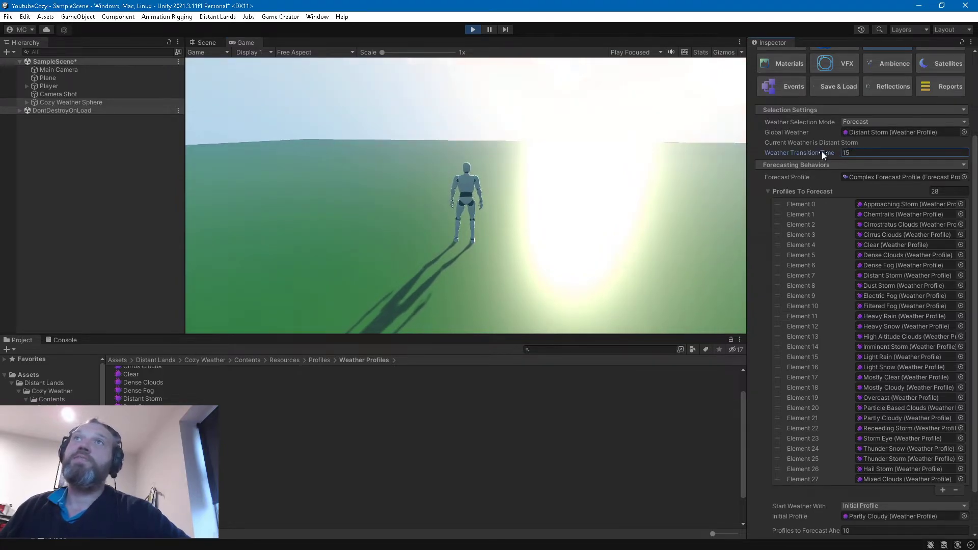
pyautogui.moveTo(772, 151); pyautogui.dragTo(774, 153)
# Step: Set the forecast's Initial Profile to Heavy Rain and restart the scene to test it
pyautogui.scroll(-2, 833, 334)
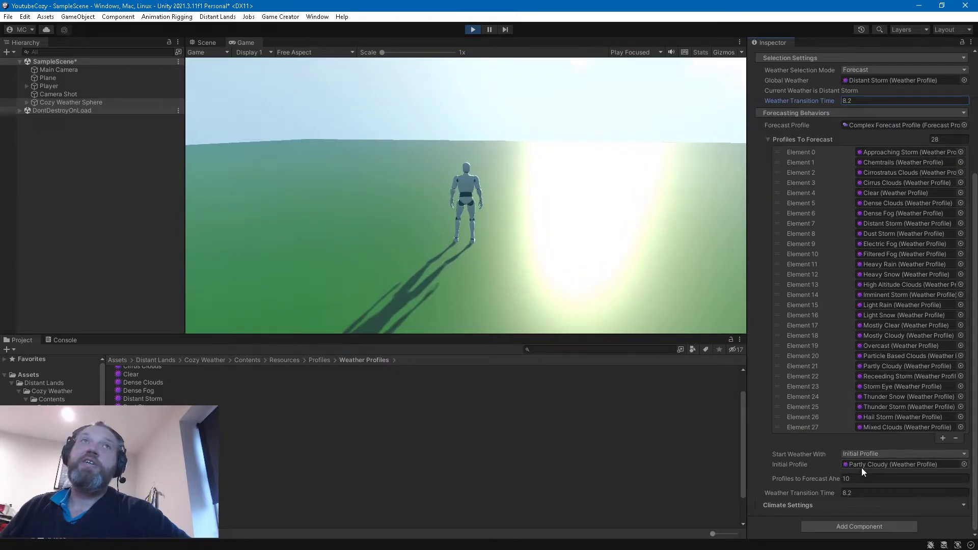
pyautogui.moveTo(140, 439); pyautogui.dragTo(855, 467)
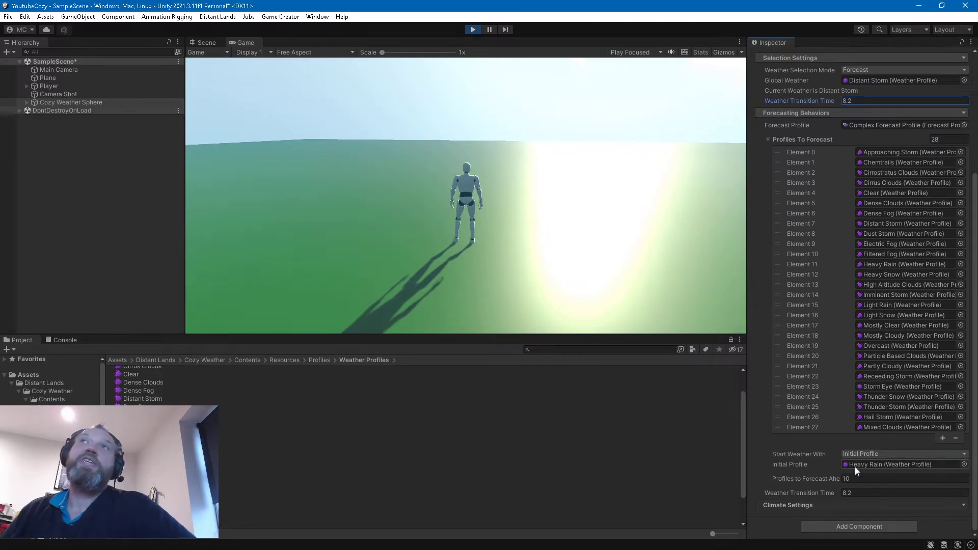
pyautogui.click(473, 29)
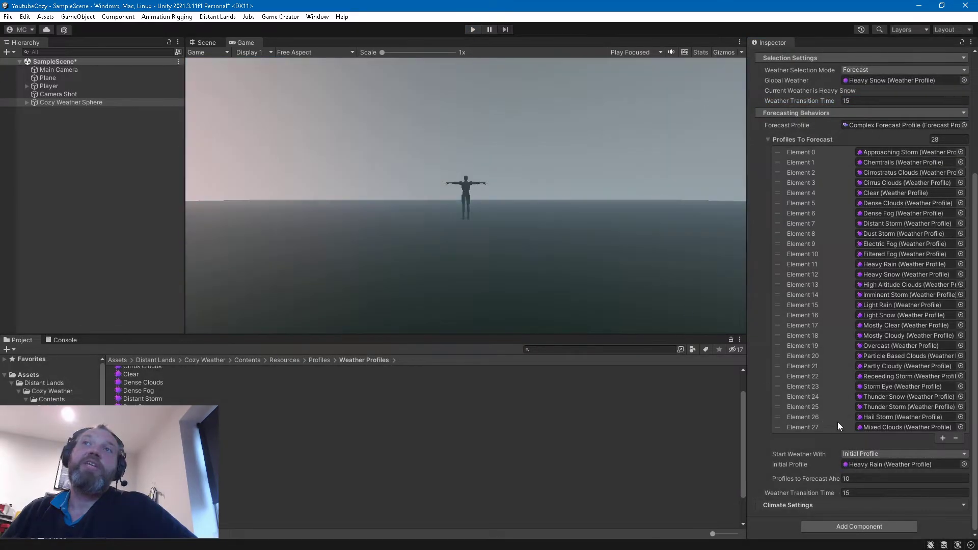
pyautogui.click(473, 29)
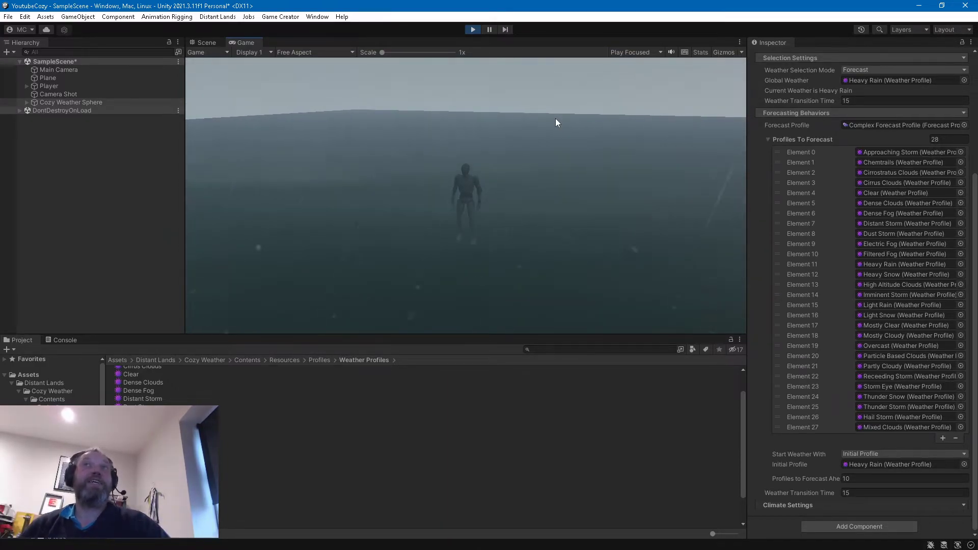
# Step: Stop the running scene, set the forecast's Initial Profile to Heavy Snow, and run the scene once to test it
pyautogui.hotkey('alt', 'Tab')
pyautogui.click(461, 26)
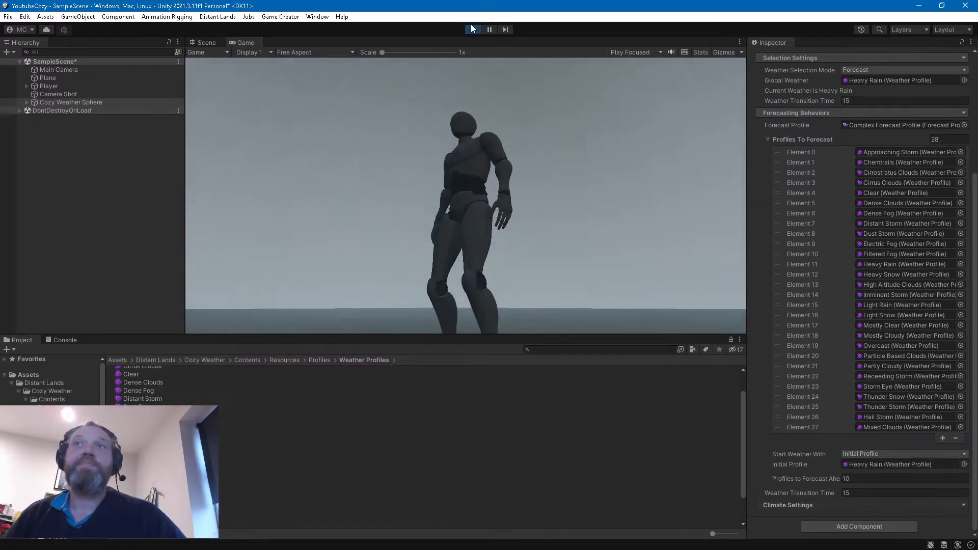
pyautogui.click(472, 29)
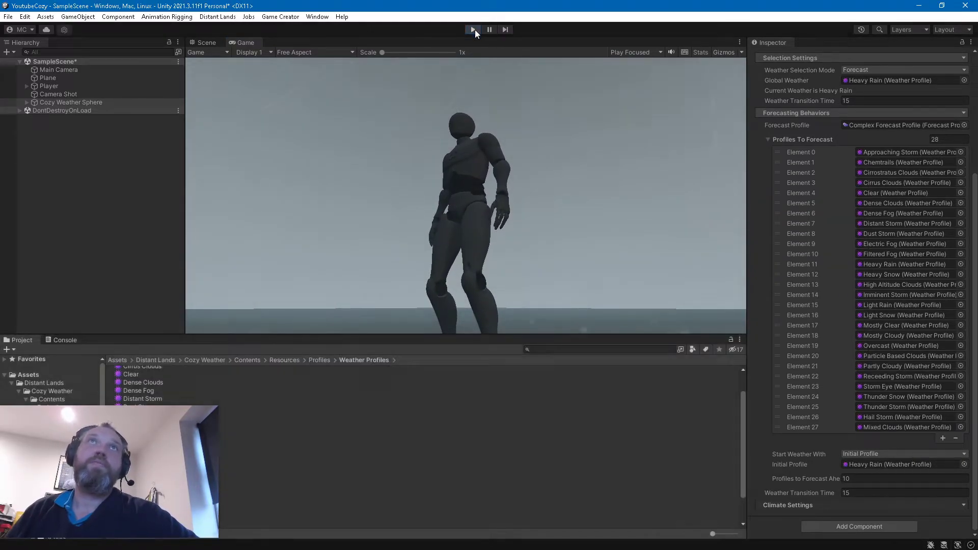
pyautogui.click(214, 447)
pyautogui.moveTo(214, 447); pyautogui.dragTo(901, 468)
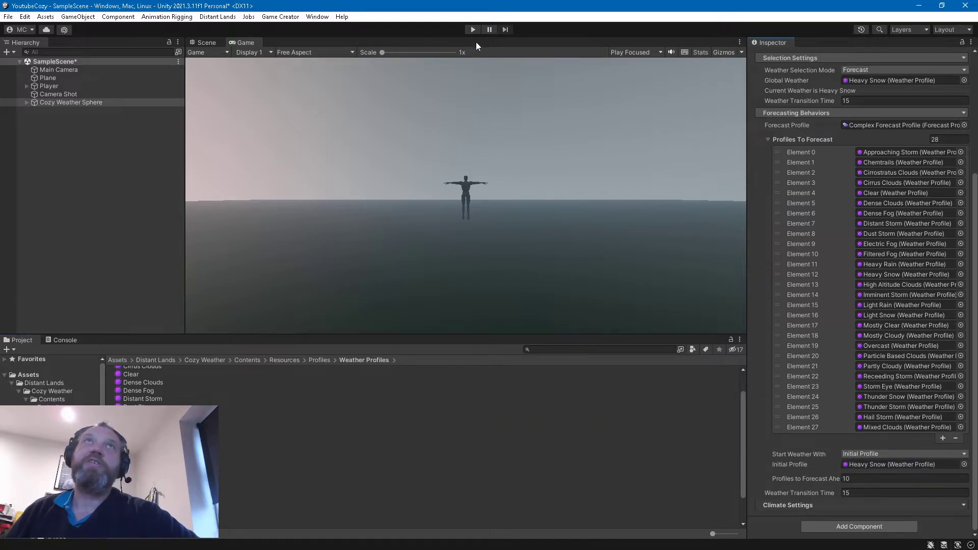
pyautogui.click(473, 30)
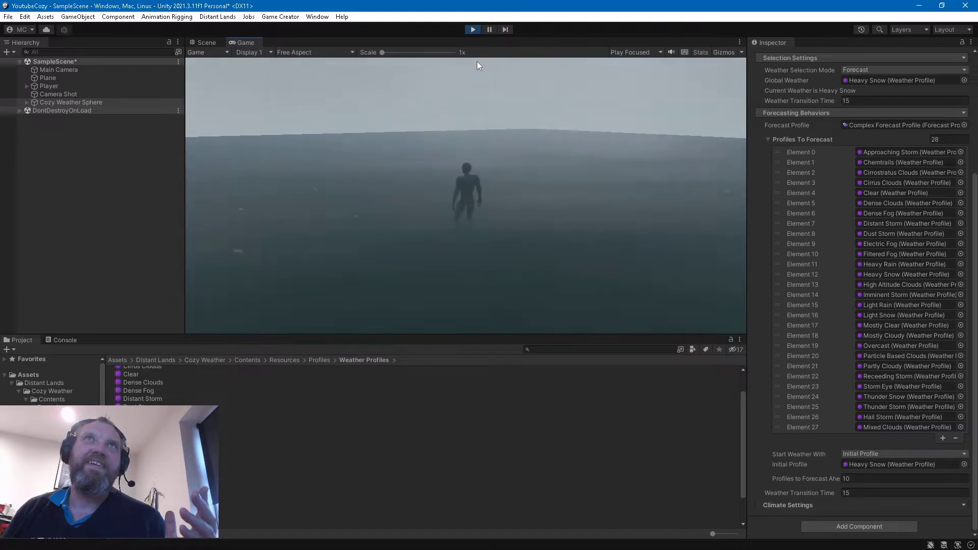
pyautogui.click(473, 29)
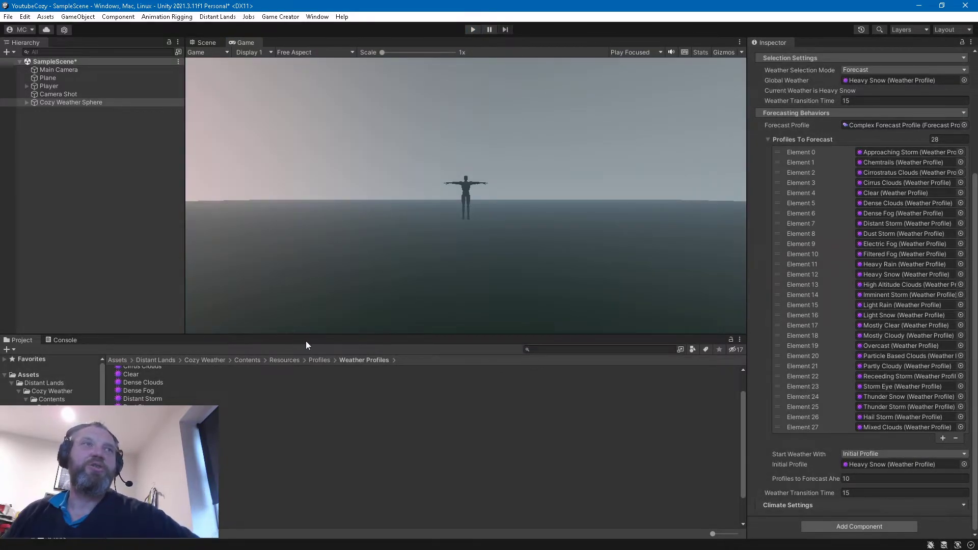
# Step: Set the forecast's Initial Profile to Storm Eye and run the scene briefly to test it
pyautogui.scroll(-3, 143, 387)
pyautogui.moveTo(140, 508); pyautogui.dragTo(870, 460)
pyautogui.click(473, 29)
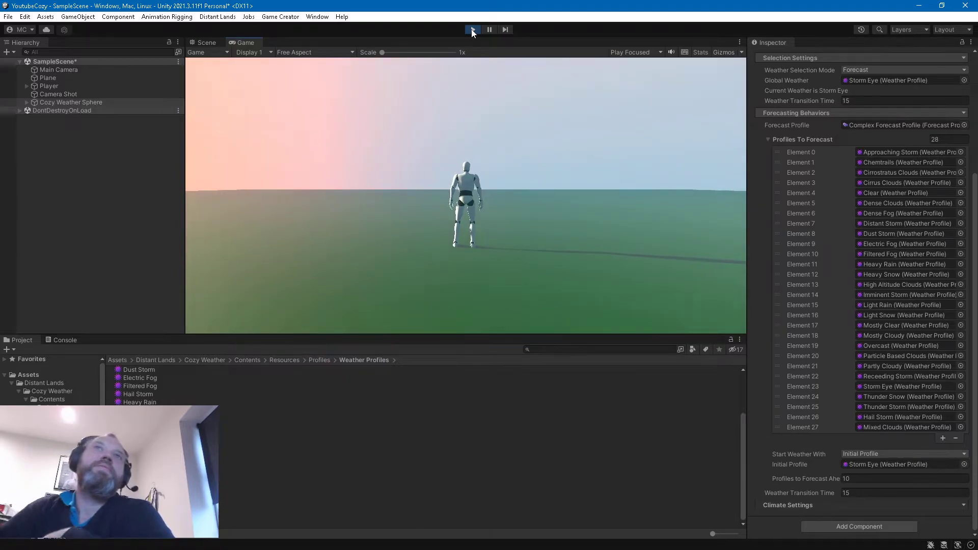
pyautogui.click(472, 30)
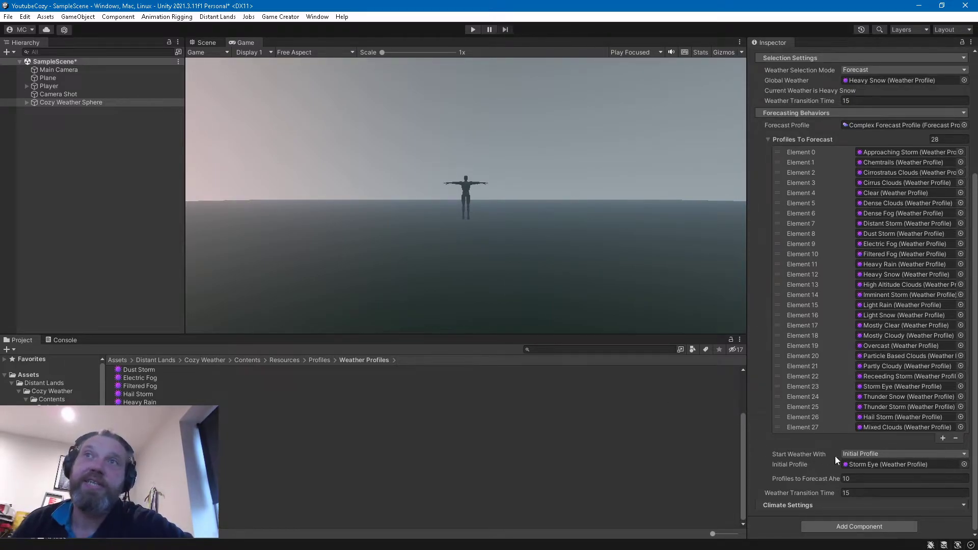
# Step: Set the forecast's Initial Profile to Clear and collapse the Profiles To Forecast list
pyautogui.scroll(3, 354, 474)
pyautogui.scroll(1, 354, 474)
pyautogui.moveTo(131, 403); pyautogui.dragTo(877, 464)
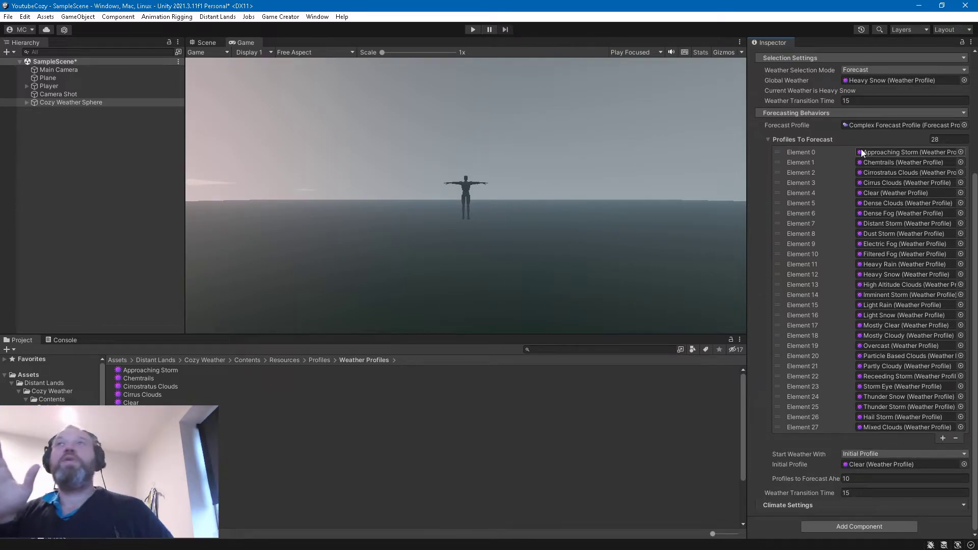
pyautogui.click(938, 138)
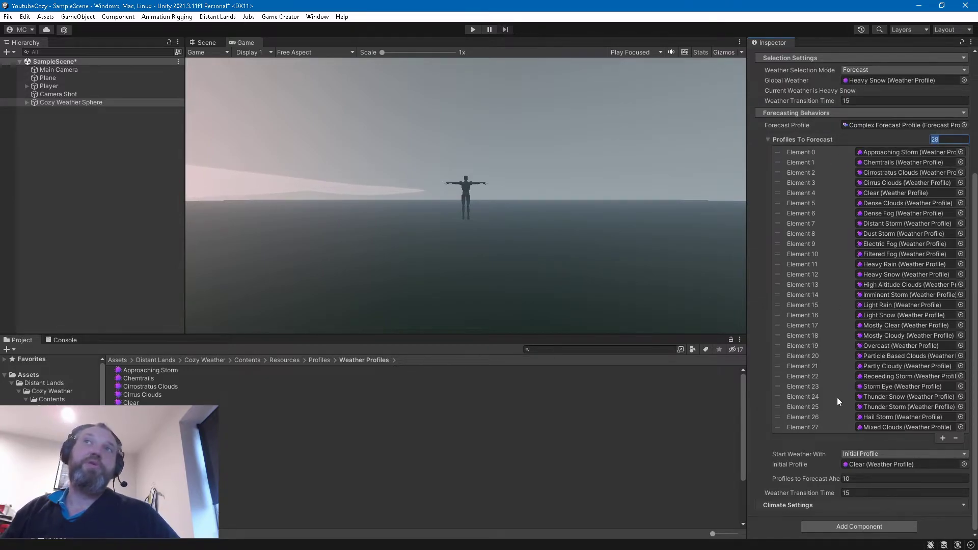
pyautogui.click(766, 138)
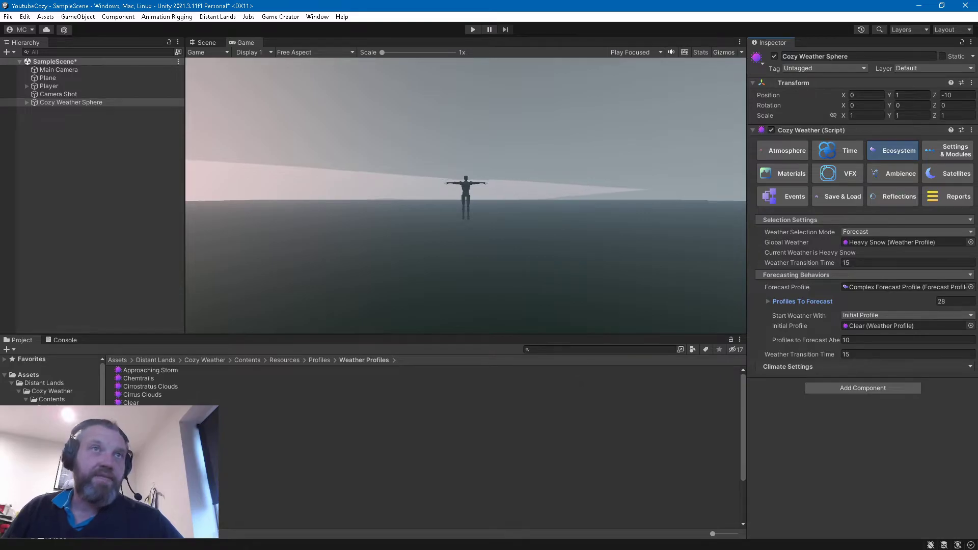
# Step: Create a new Cozy Weather Profile asset in the Weather Profiles folder
pyautogui.rightClick(403, 409)
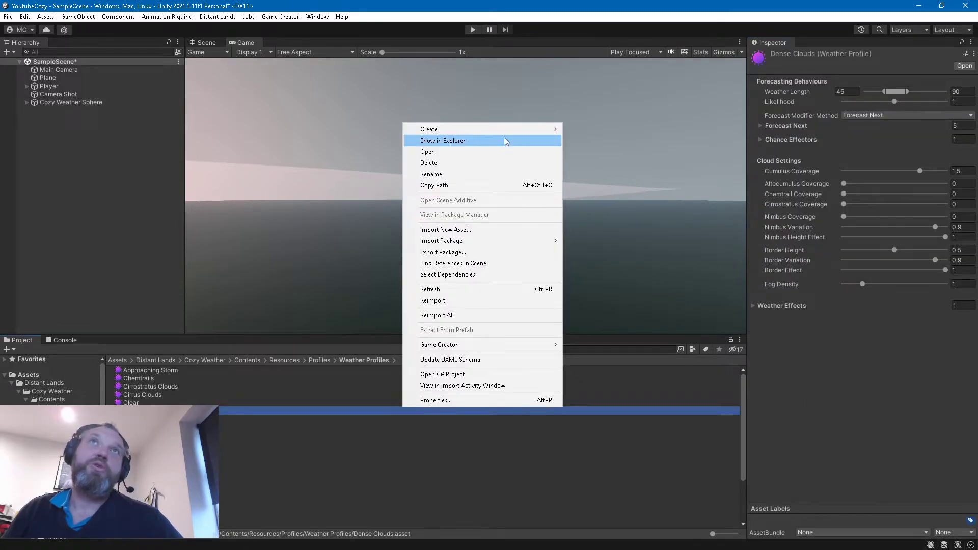
pyautogui.moveTo(505, 134)
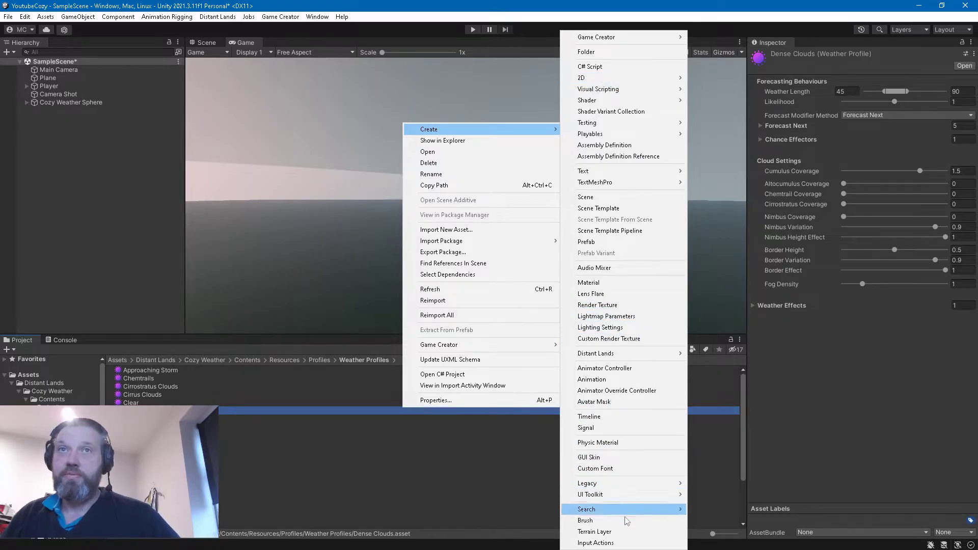
pyautogui.moveTo(633, 355)
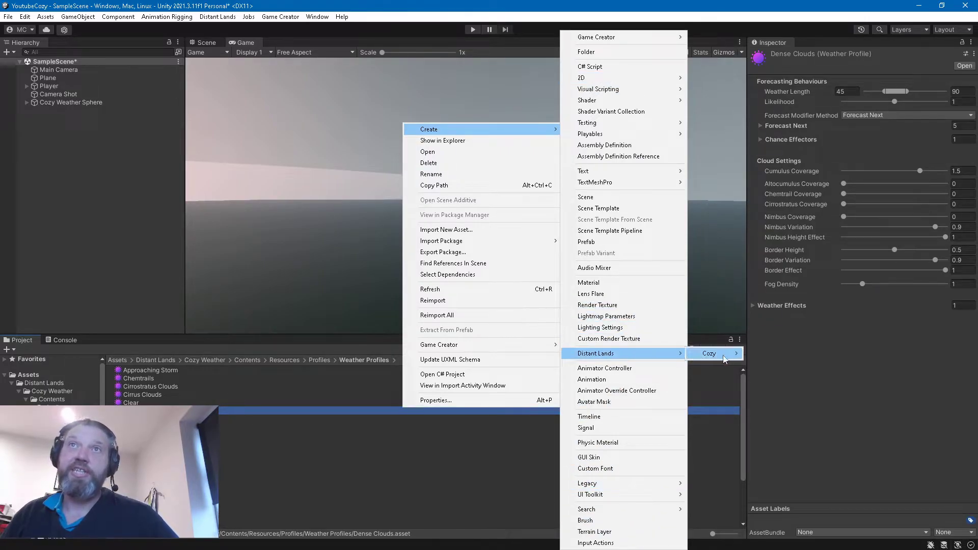
pyautogui.moveTo(728, 356)
pyautogui.moveTo(803, 357)
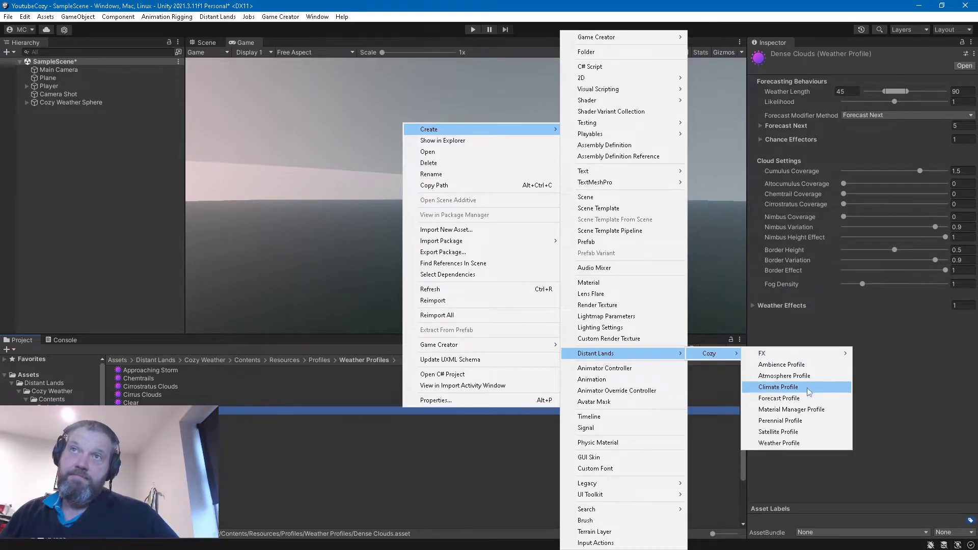
pyautogui.click(808, 445)
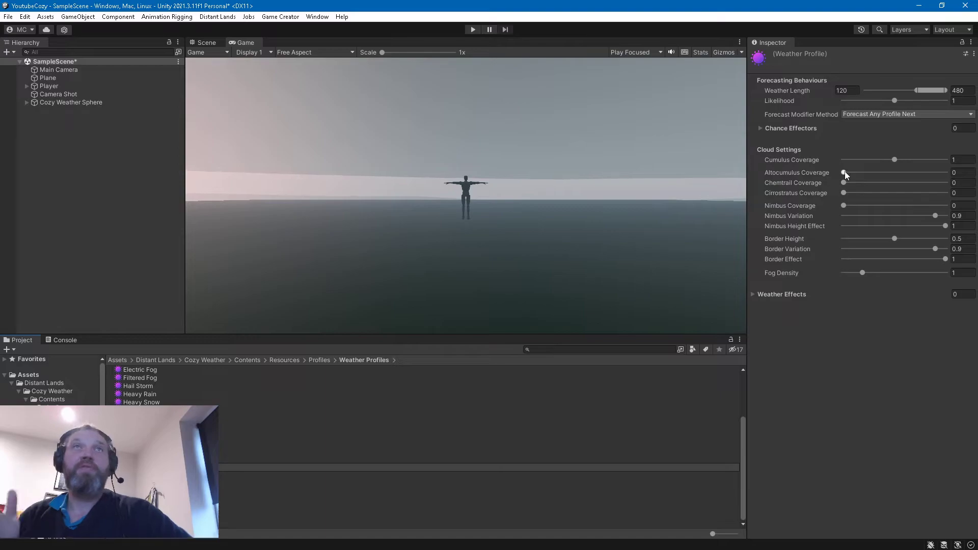
# Step: Add a weather effect to the new profile, trying Intermittent Thunder and Light Snow Particle FX before Birds SFX, and set Forecast Modifier Method to Dont Forecast Next
pyautogui.click(755, 294)
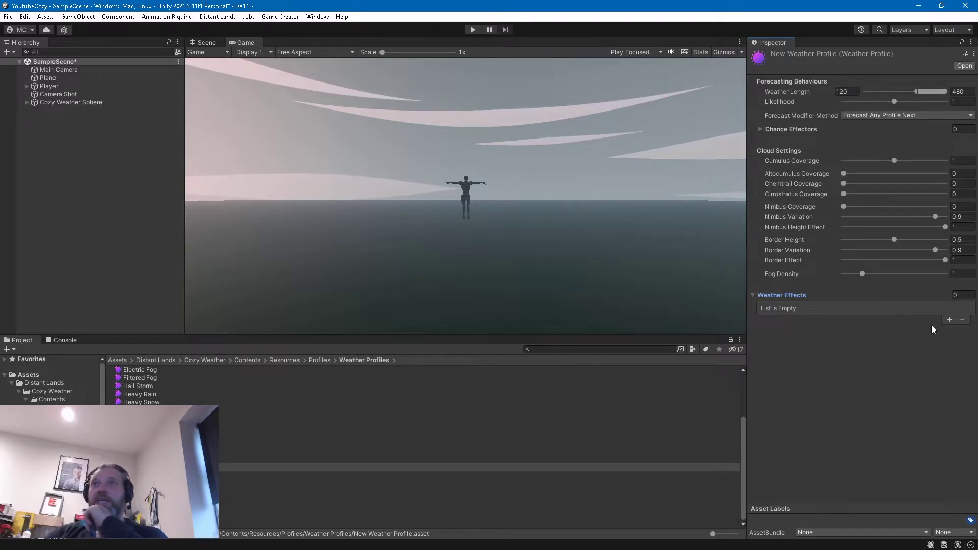
pyautogui.click(949, 319)
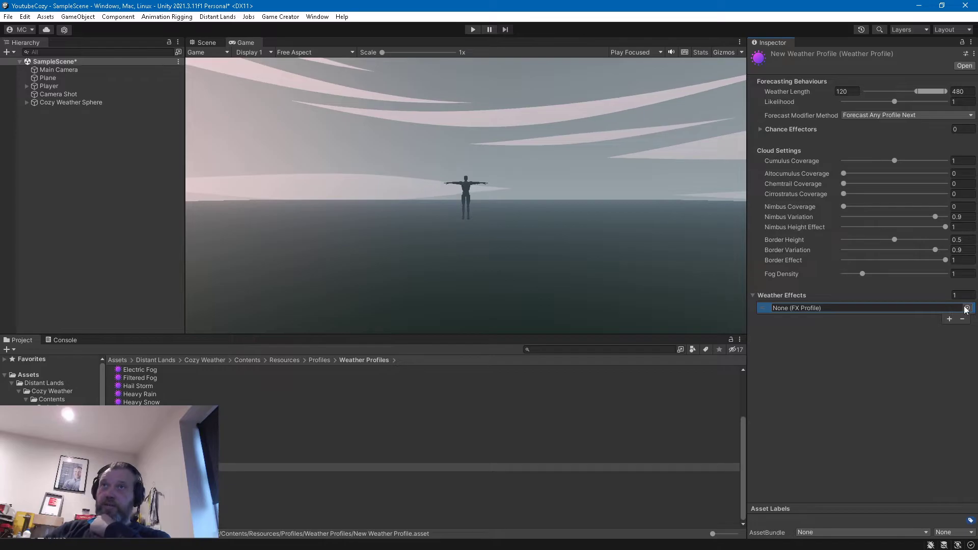
pyautogui.click(967, 308)
pyautogui.moveTo(643, 134); pyautogui.dragTo(347, 71)
pyautogui.scroll(-5, 484, 311)
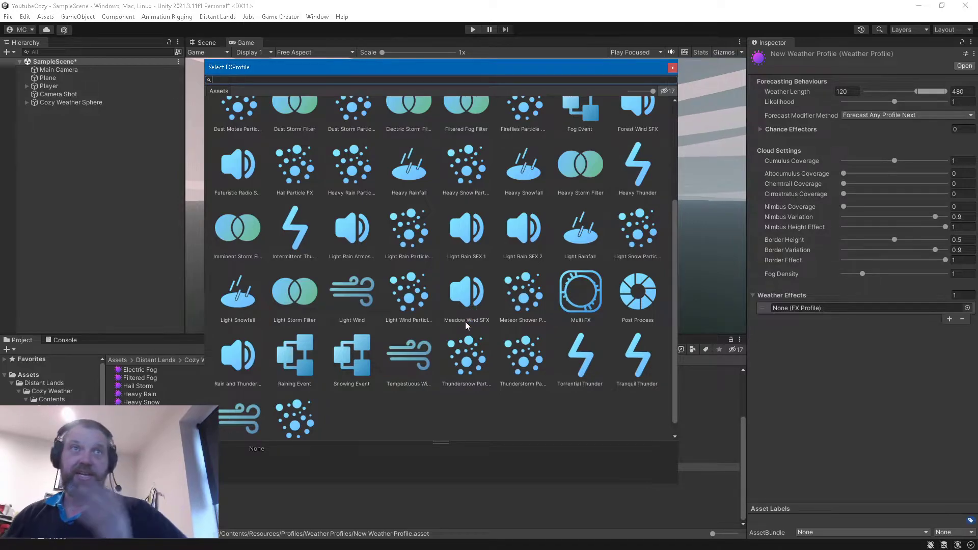
pyautogui.click(353, 229)
pyautogui.click(294, 237)
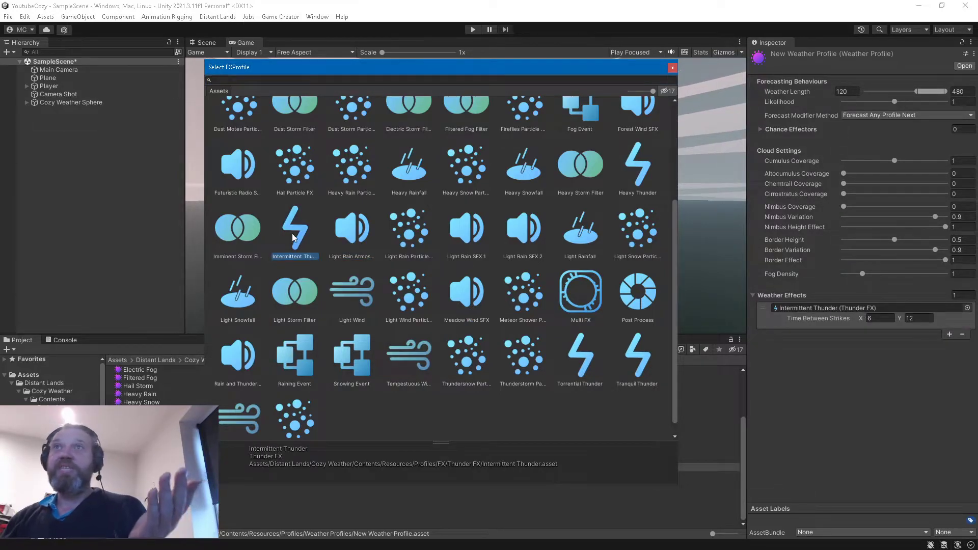
pyautogui.click(640, 232)
pyautogui.scroll(3, 580, 243)
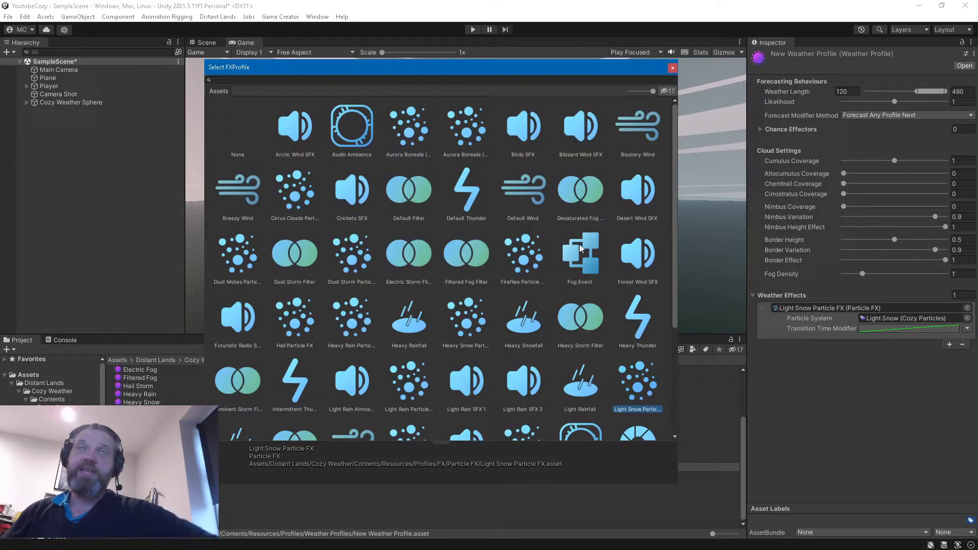
pyautogui.doubleClick(527, 134)
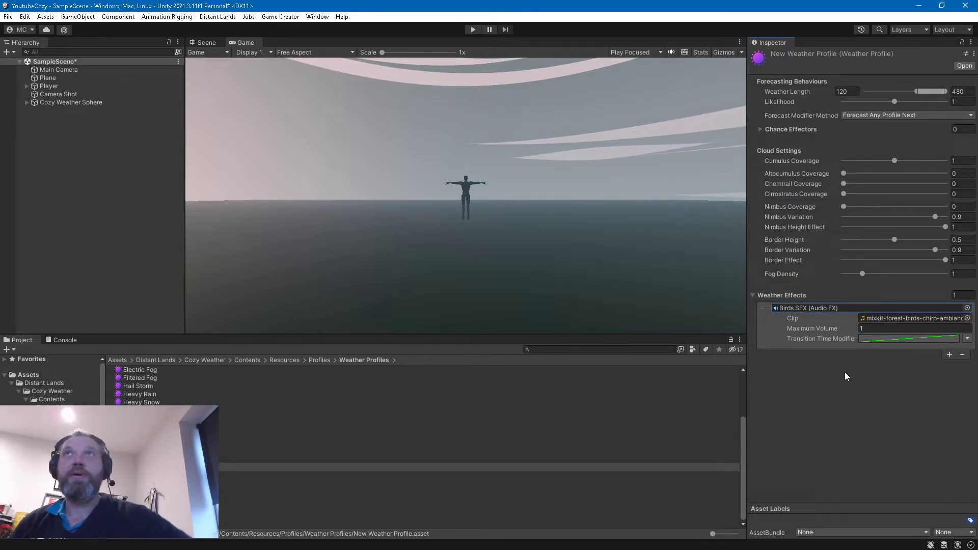
pyautogui.click(900, 114)
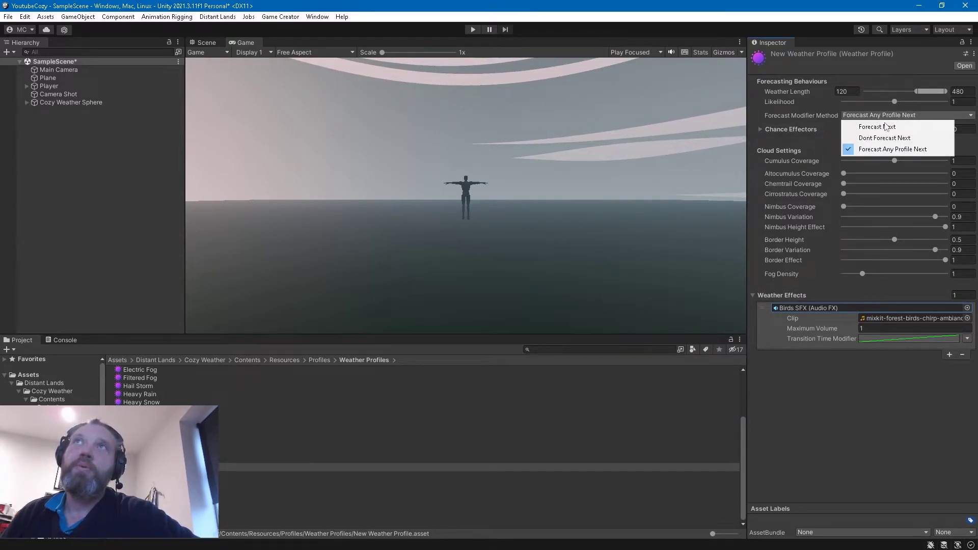
pyautogui.click(887, 139)
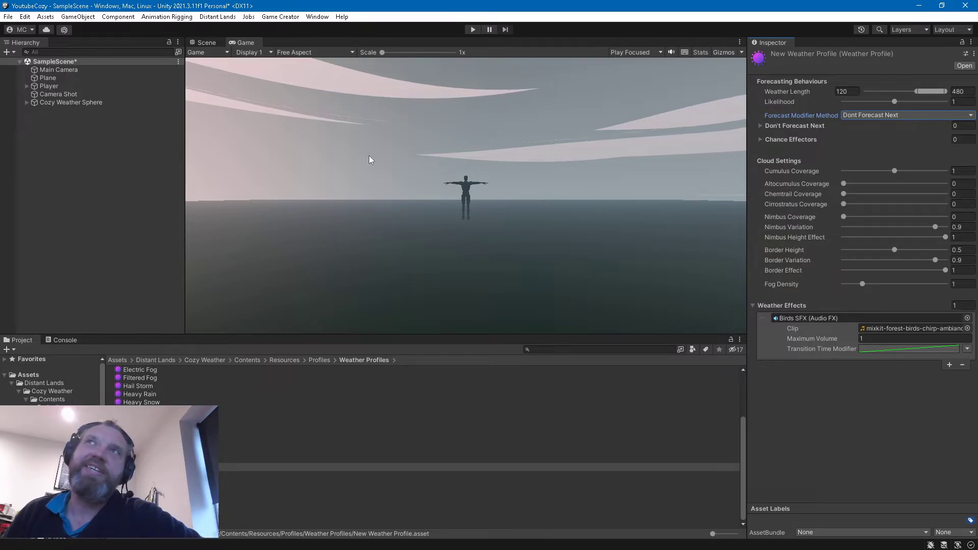
# Step: Locate the Cozy Weather Sphere's forecast profile in the project and compare the settings of the Complex and Simple Forecast Profiles
pyautogui.click(95, 104)
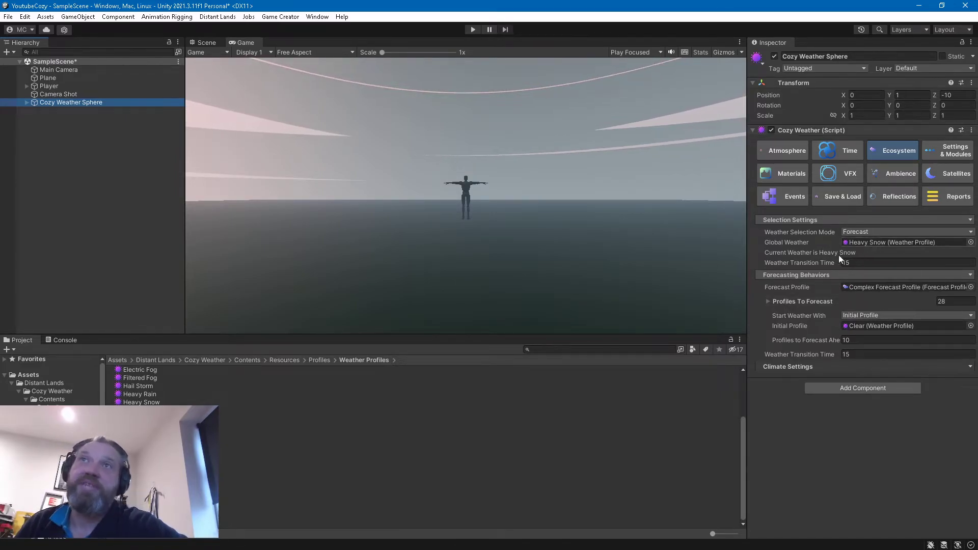
pyautogui.click(854, 289)
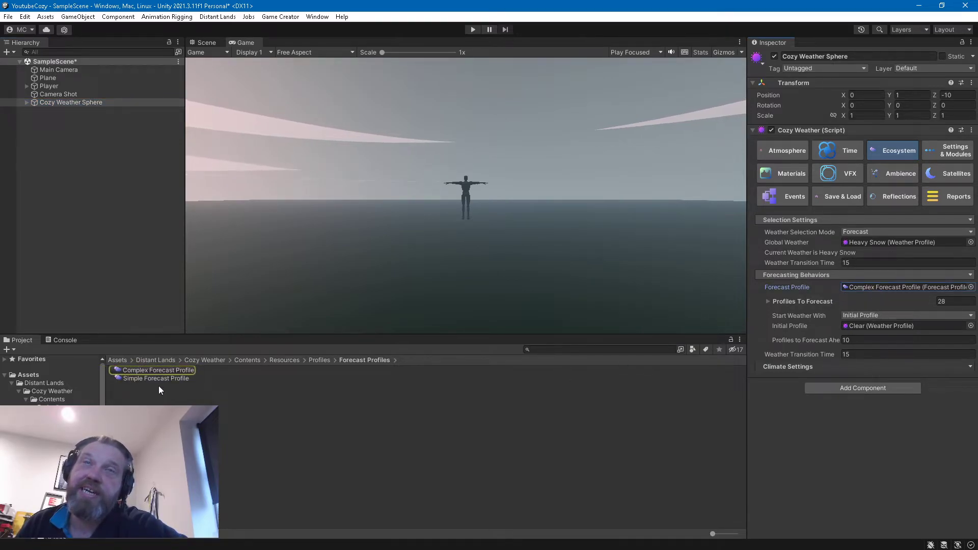
pyautogui.click(155, 370)
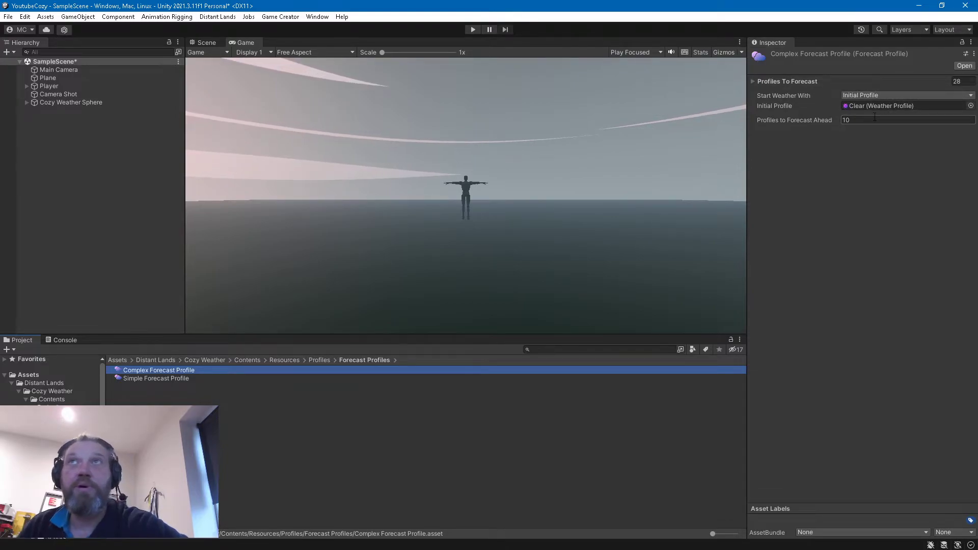
pyautogui.click(173, 378)
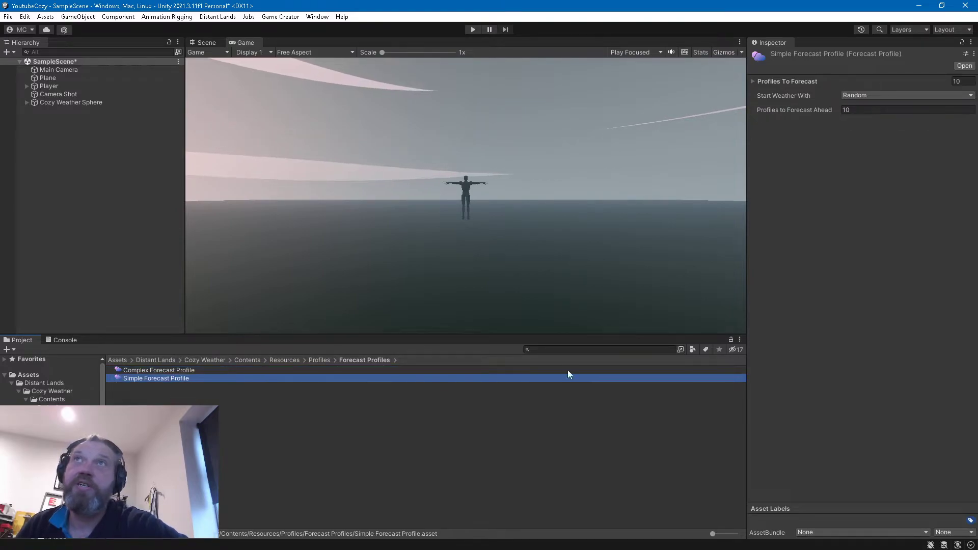
pyautogui.click(155, 371)
pyautogui.click(155, 380)
pyautogui.click(155, 370)
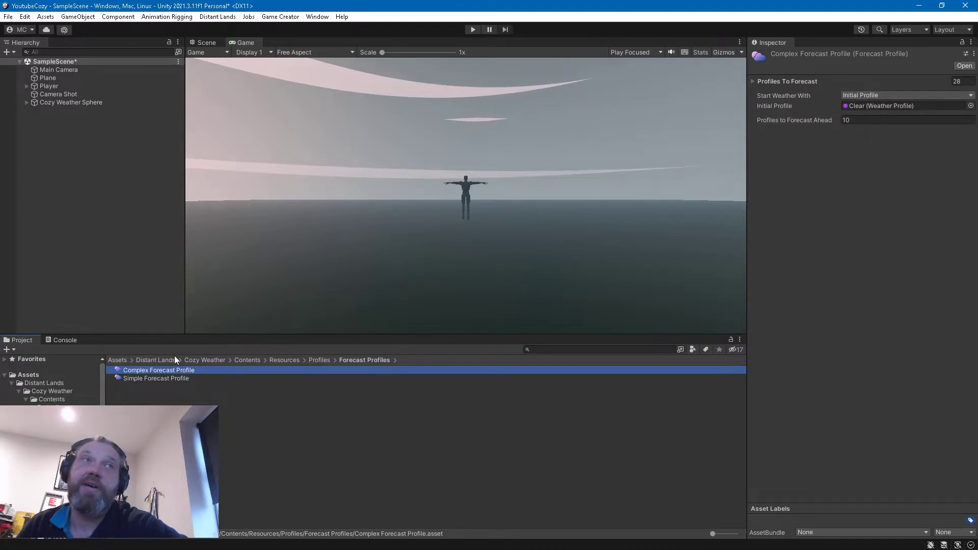
pyautogui.click(171, 379)
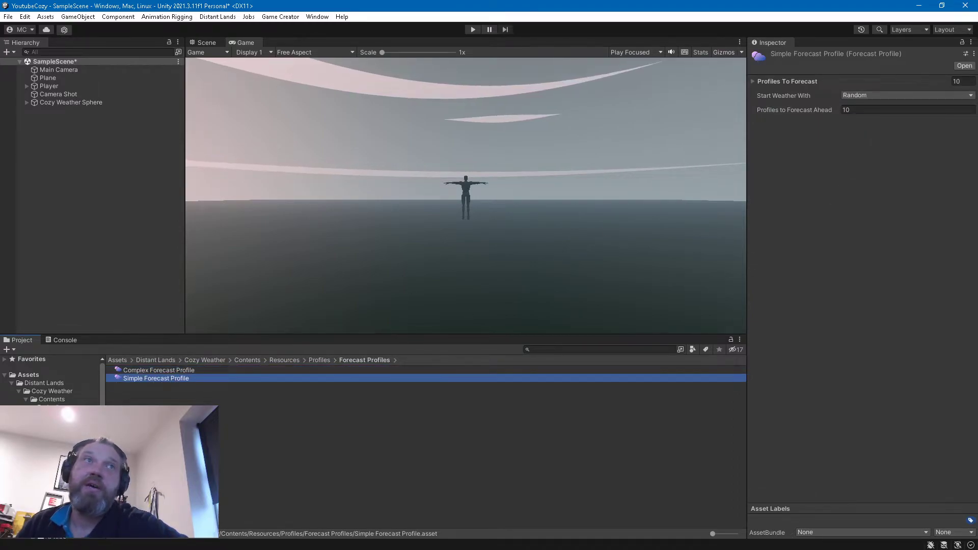
# Step: Try Initial Profile and Initial Forecast for the Simple Forecast Profile's Start Weather With, return it to Random, and expand Profiles To Forecast
pyautogui.click(861, 96)
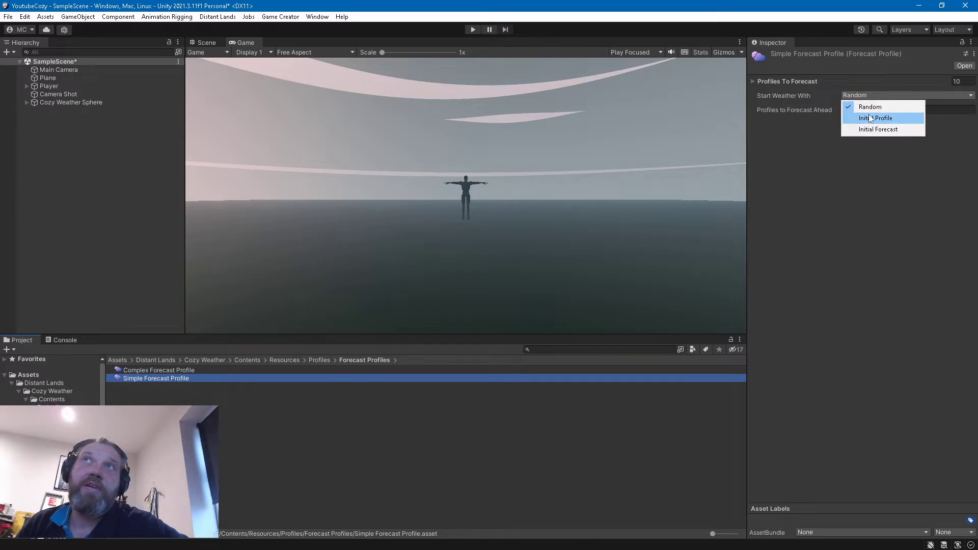
pyautogui.click(870, 118)
pyautogui.click(869, 97)
pyautogui.click(869, 118)
pyautogui.click(866, 97)
pyautogui.click(864, 130)
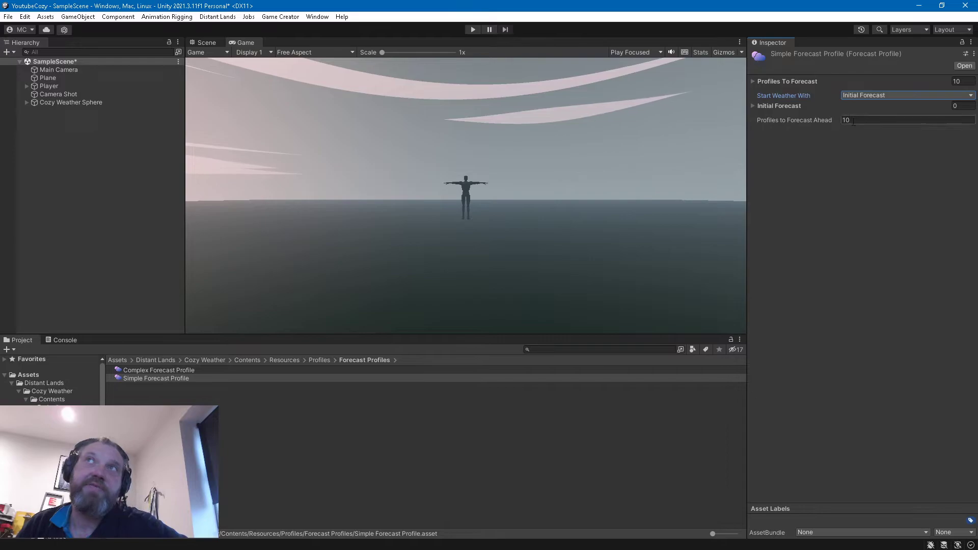
pyautogui.click(782, 106)
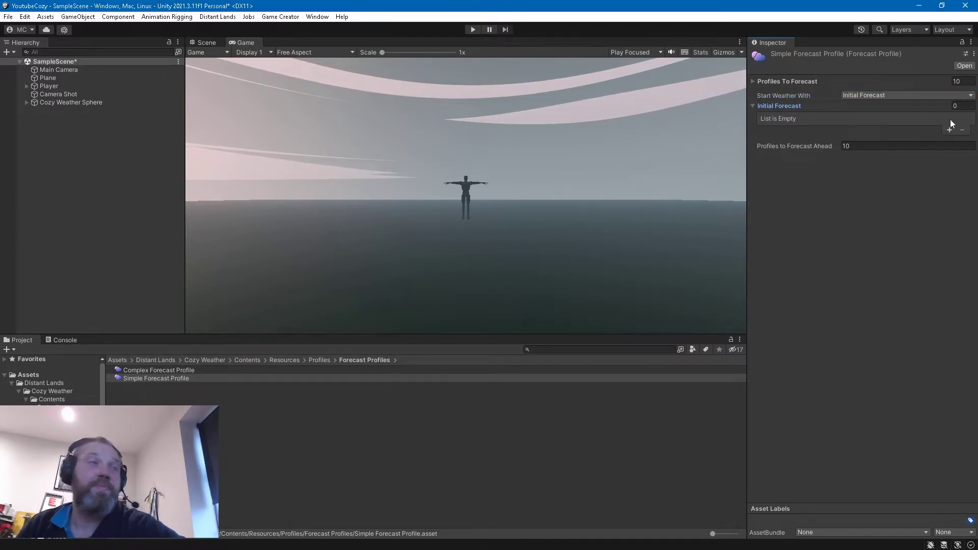
pyautogui.click(916, 95)
pyautogui.click(894, 121)
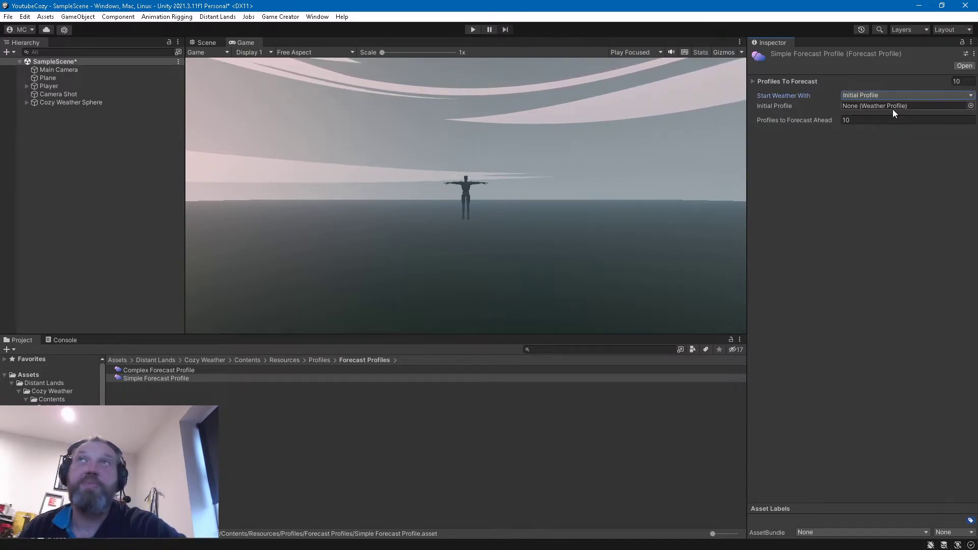
pyautogui.click(863, 95)
pyautogui.click(870, 107)
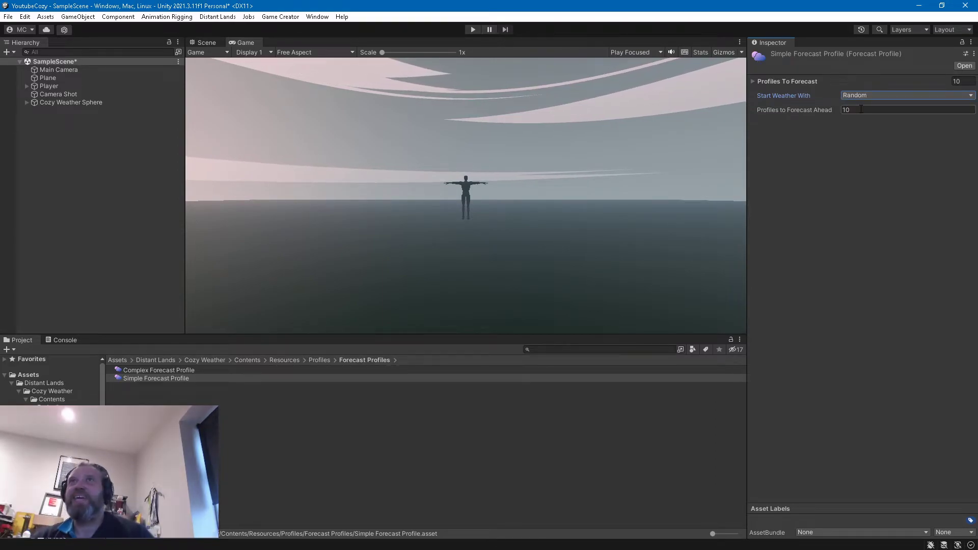
pyautogui.click(756, 82)
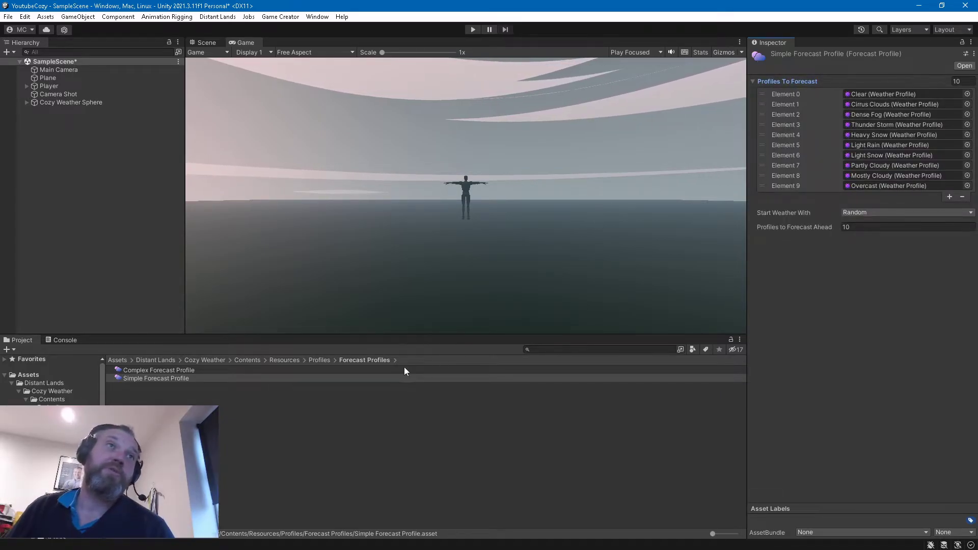
# Step: Review the Cozy Weather Sphere's Forecasting Behaviors and locate its initial weather profile, Clear, in the project
pyautogui.click(103, 103)
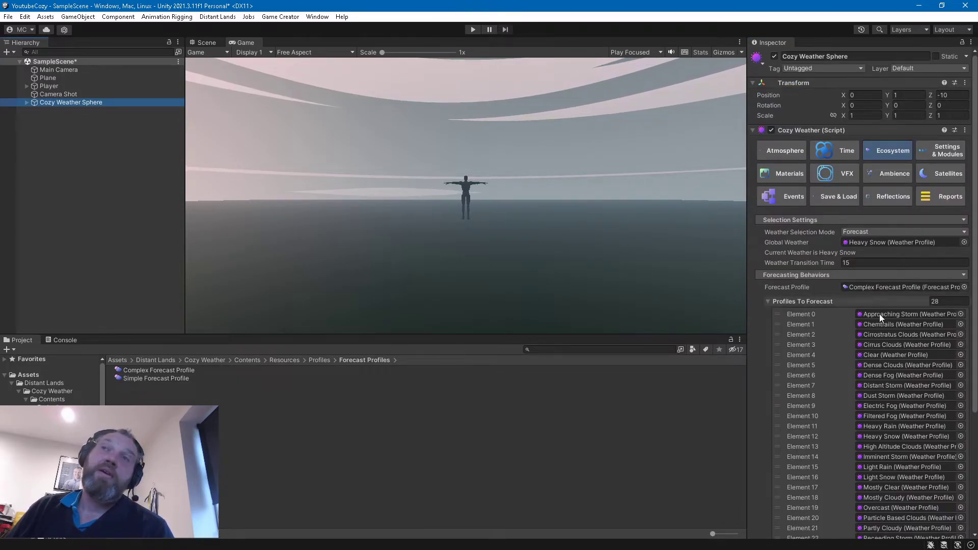
pyautogui.scroll(-5, 876, 321)
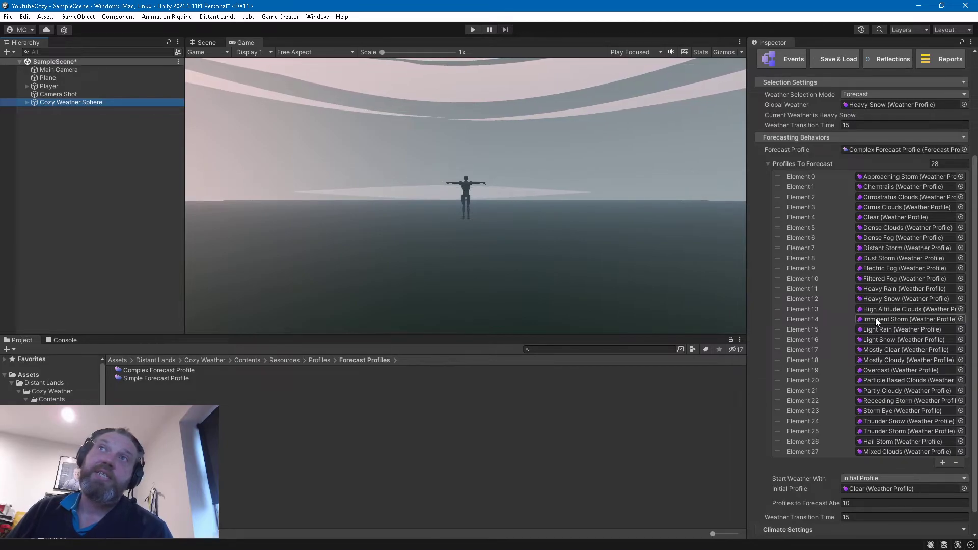
pyautogui.scroll(1, 875, 318)
pyautogui.click(866, 518)
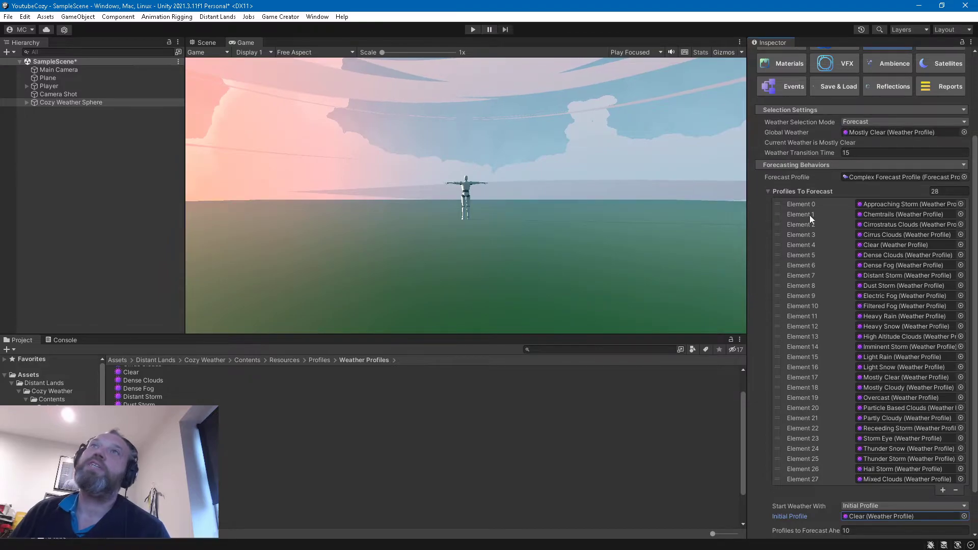
pyautogui.scroll(5, 810, 215)
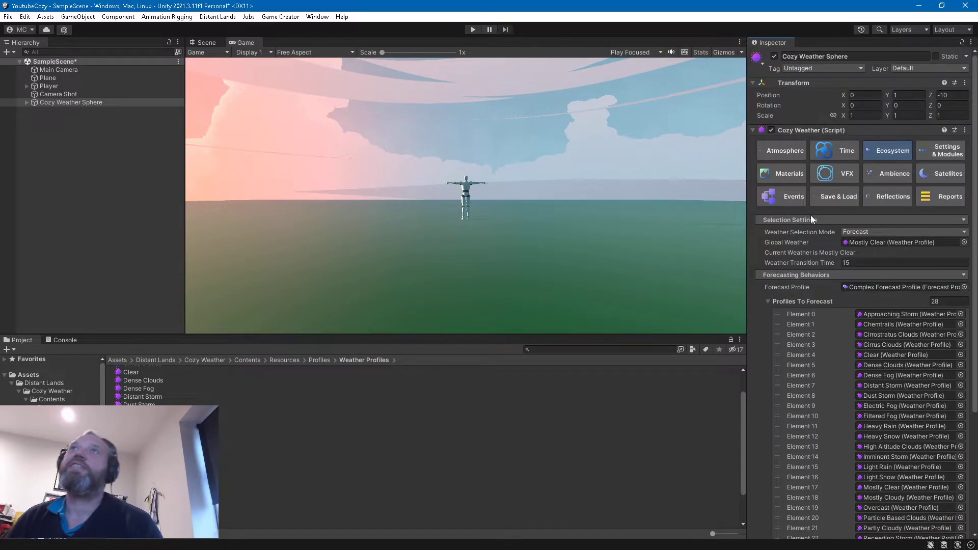
# Step: Remove the Save & Load module from the Cozy Weather Sphere's module list and add CozySaveLoad back
pyautogui.click(928, 157)
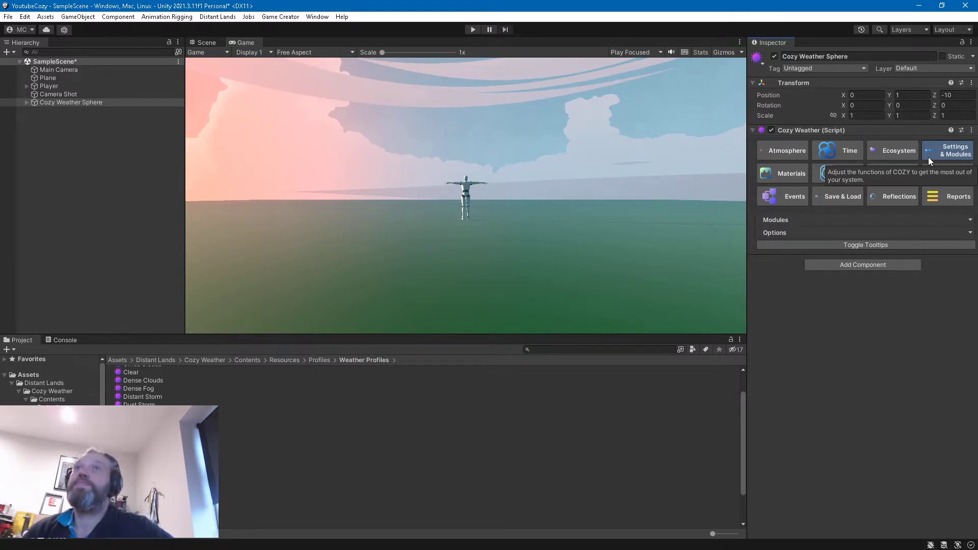
pyautogui.click(841, 219)
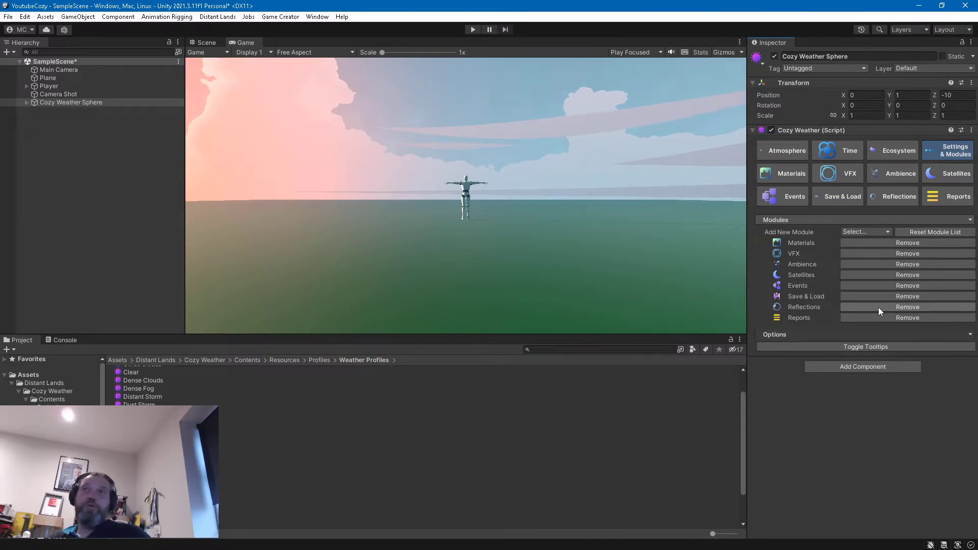
pyautogui.click(887, 296)
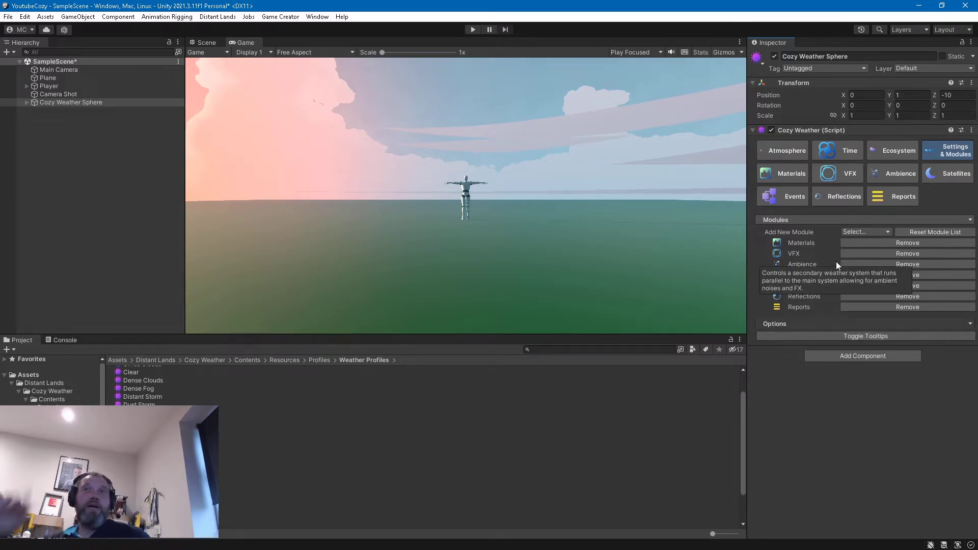
pyautogui.click(862, 232)
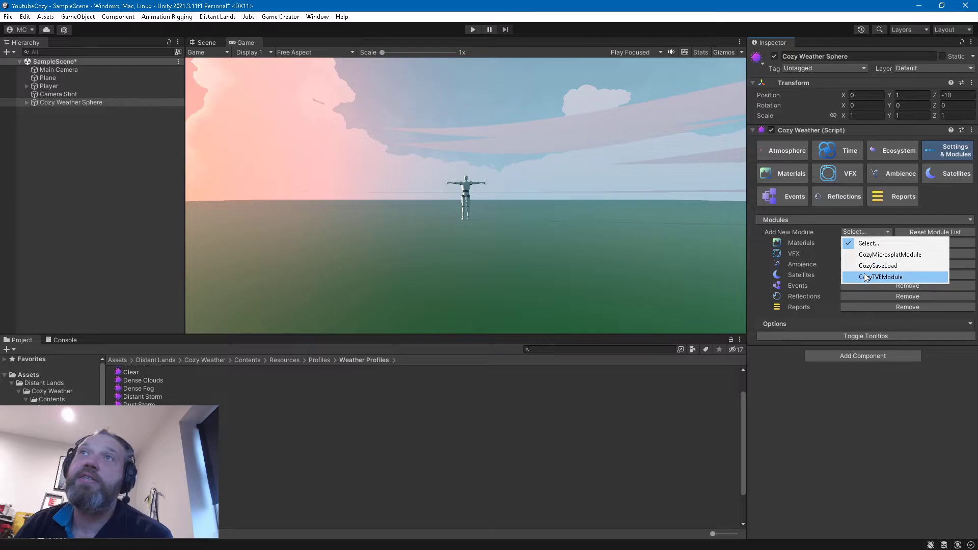
pyautogui.click(866, 265)
pyautogui.click(873, 232)
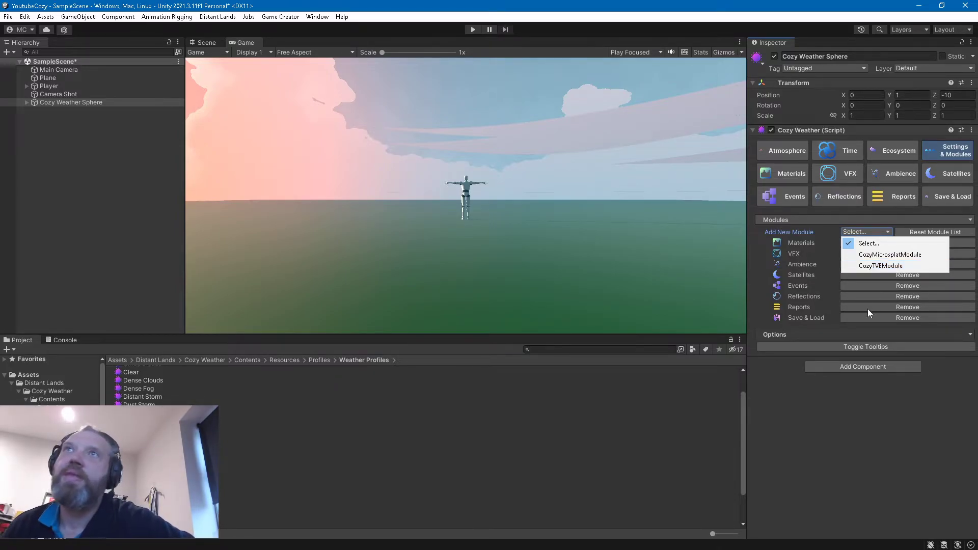
pyautogui.click(858, 332)
# Step: Try Dont Lock To Camera for the Cozy Weather Sphere's Lock To Camera option and return it to Use Main Camera
pyautogui.click(857, 333)
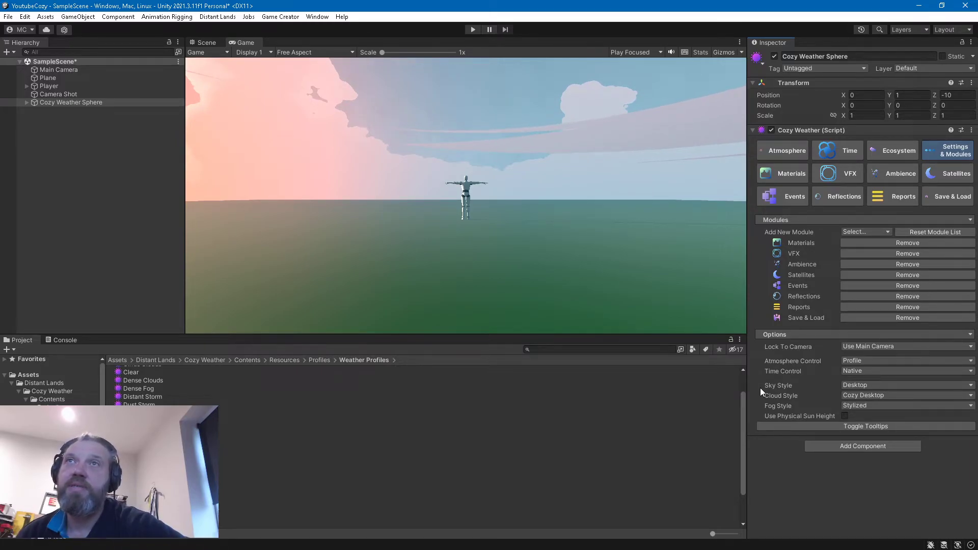
pyautogui.click(887, 347)
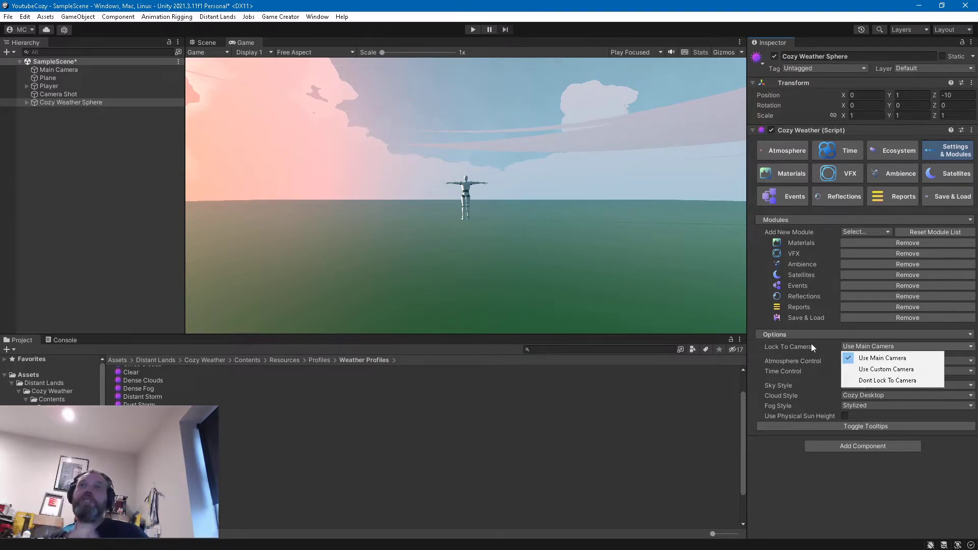
pyautogui.click(811, 343)
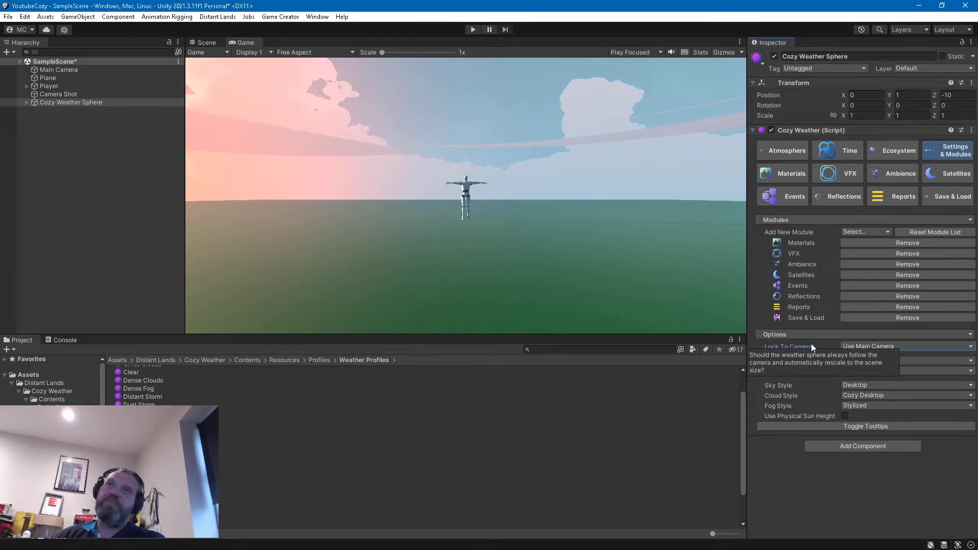
pyautogui.click(861, 347)
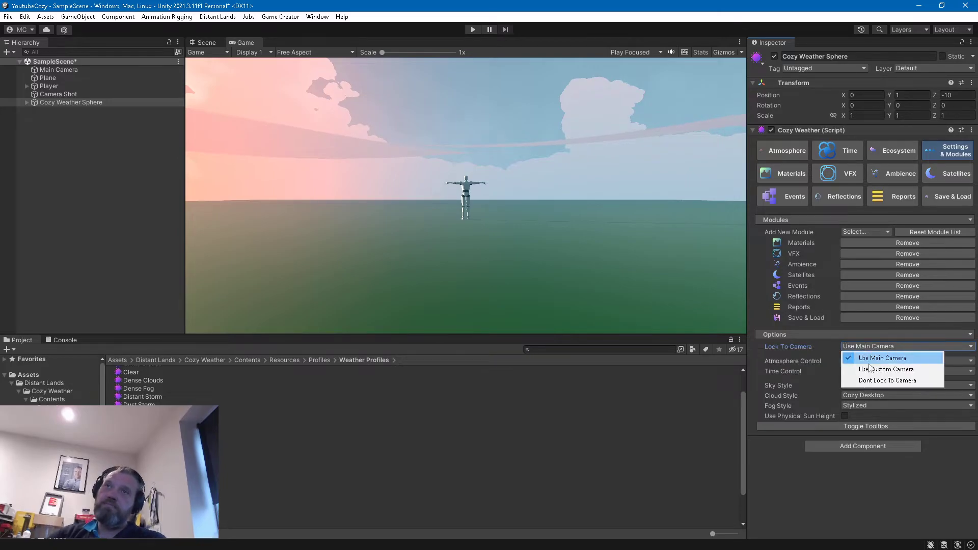
pyautogui.click(873, 382)
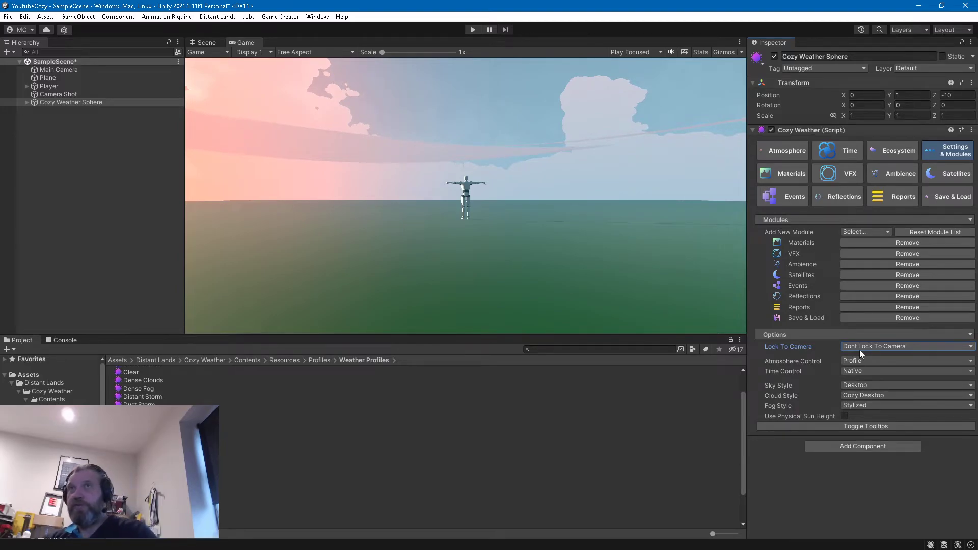
pyautogui.click(860, 349)
pyautogui.click(862, 361)
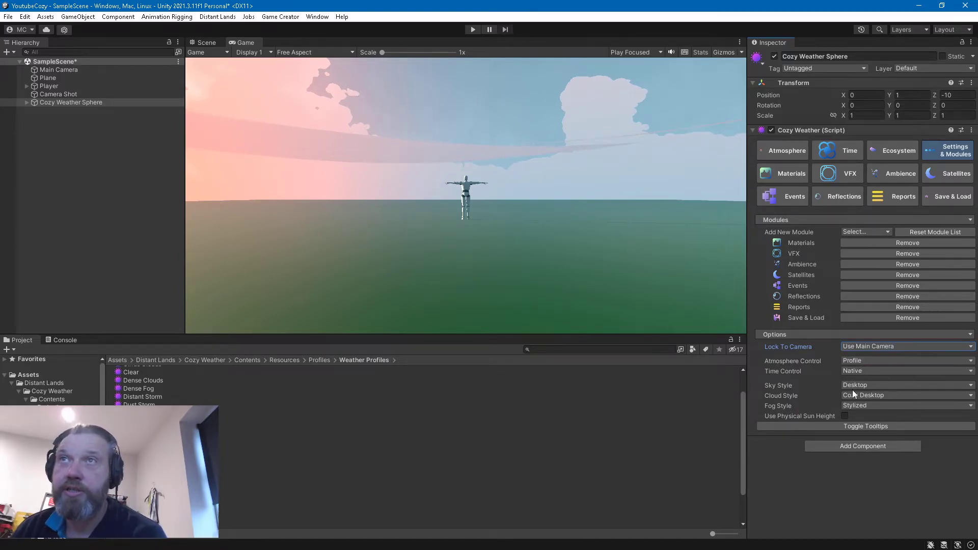
# Step: Examine the Materials module's options, global values, modulated values and profile settings
pyautogui.click(792, 167)
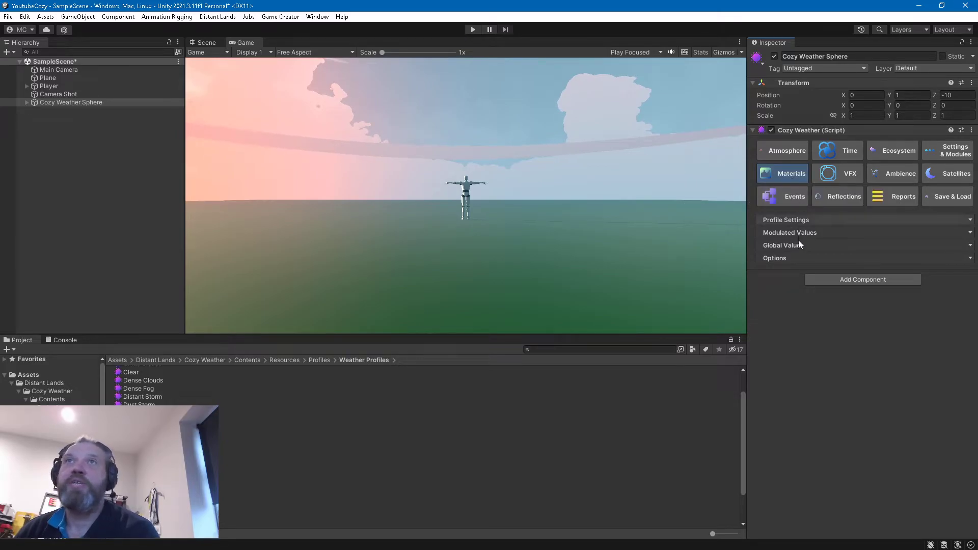
pyautogui.click(798, 259)
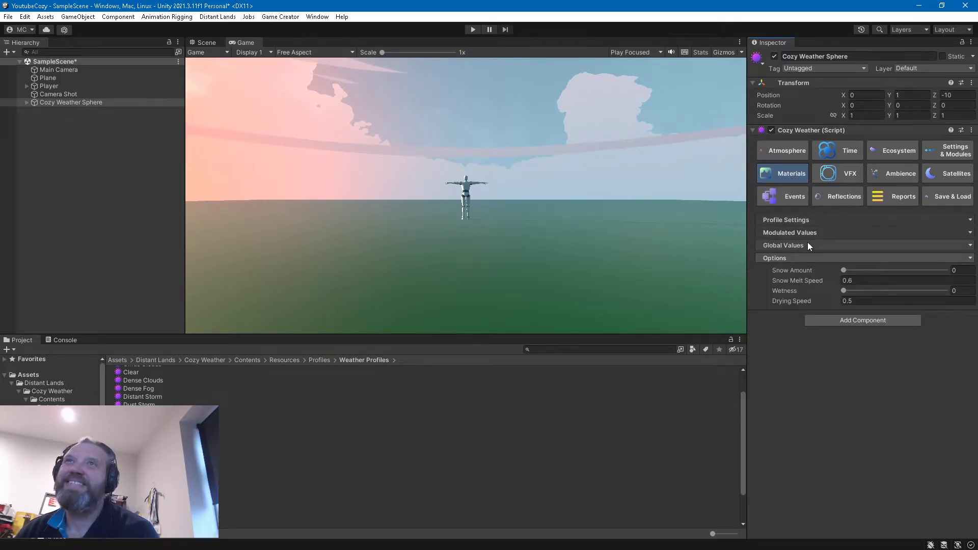
pyautogui.click(809, 246)
pyautogui.click(814, 233)
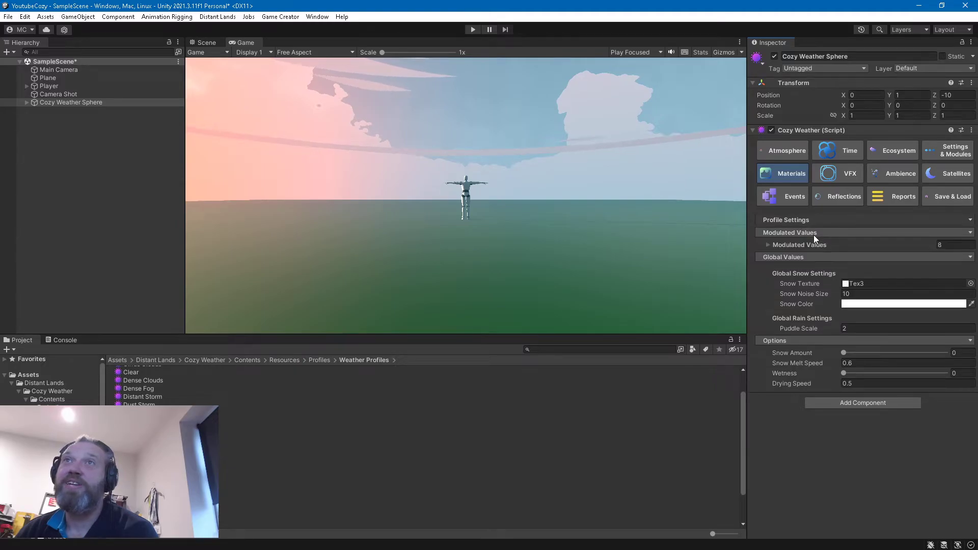
pyautogui.click(809, 245)
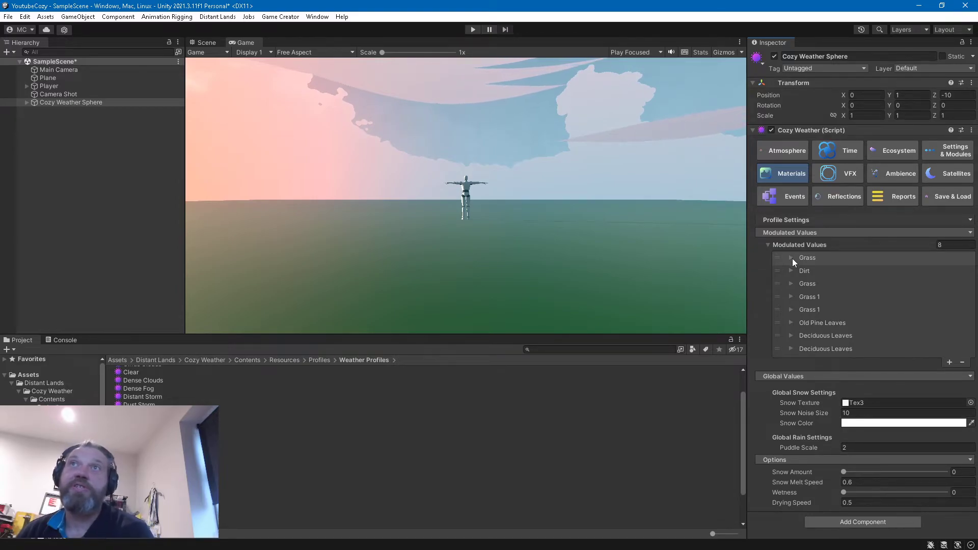
pyautogui.click(799, 219)
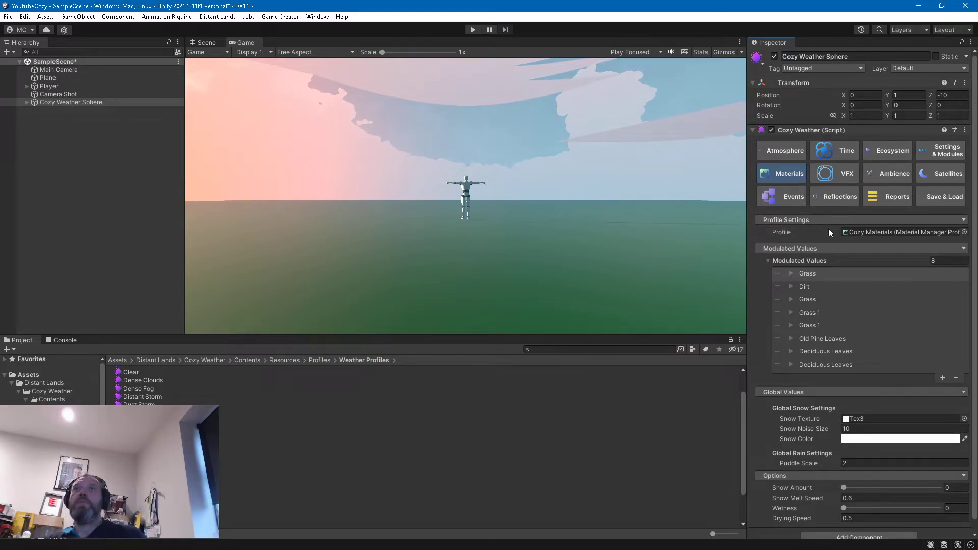
# Step: Open the Cozy Materials profile and examine the Dirt entry's modulation source choices and the third entry's Grass material color settings
pyautogui.click(856, 232)
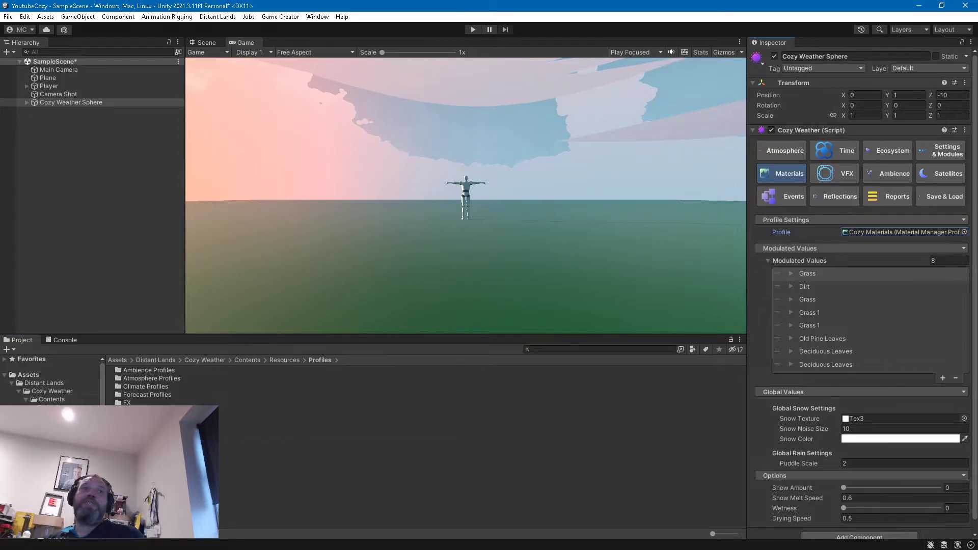
pyautogui.click(147, 435)
pyautogui.click(783, 108)
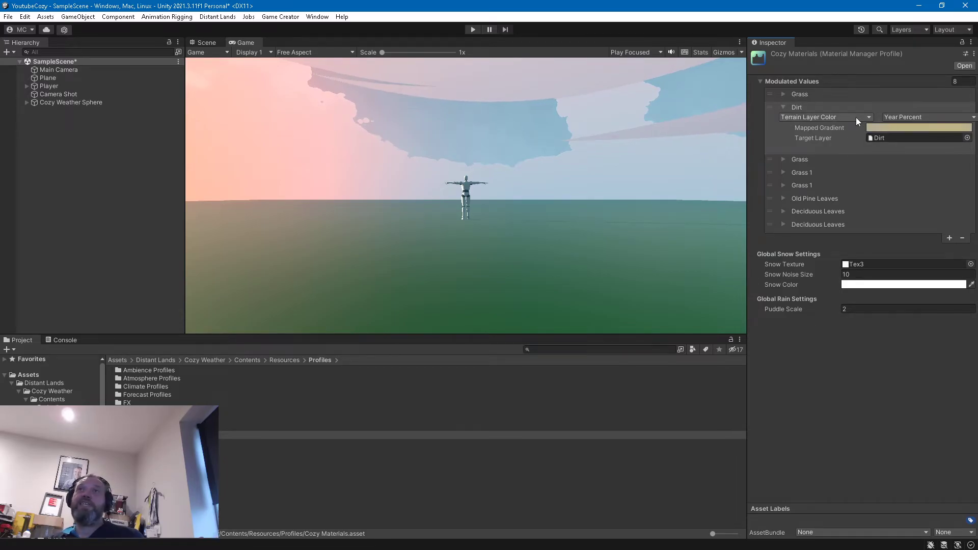
pyautogui.click(912, 117)
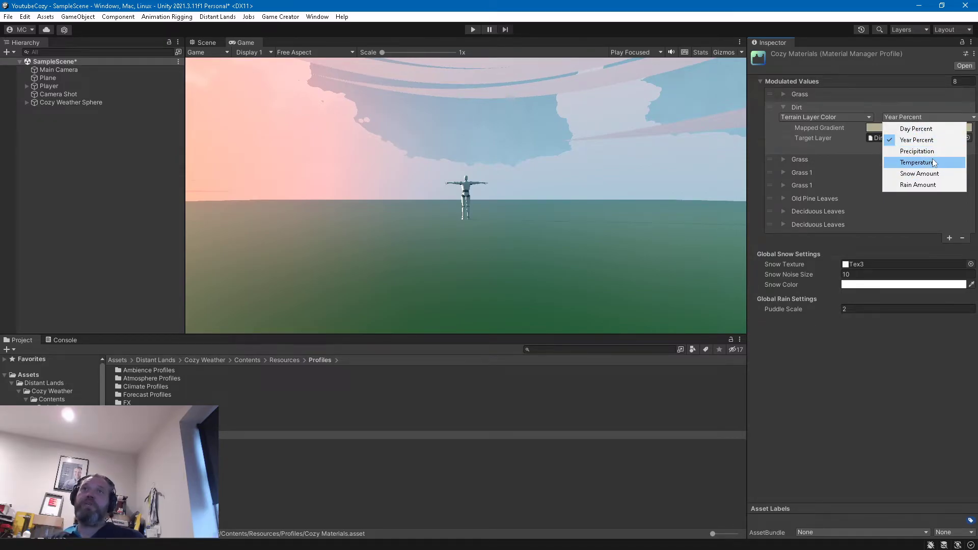
pyautogui.click(851, 355)
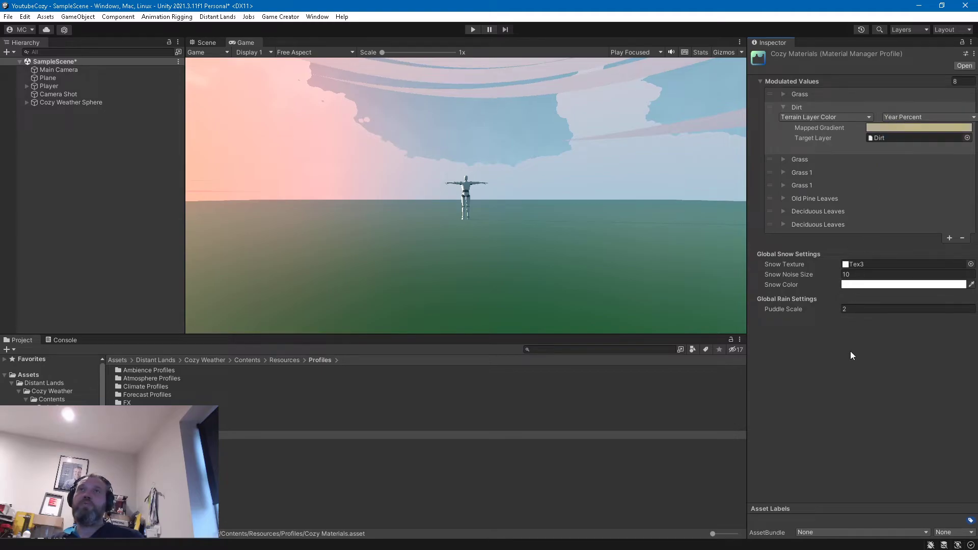
pyautogui.click(784, 159)
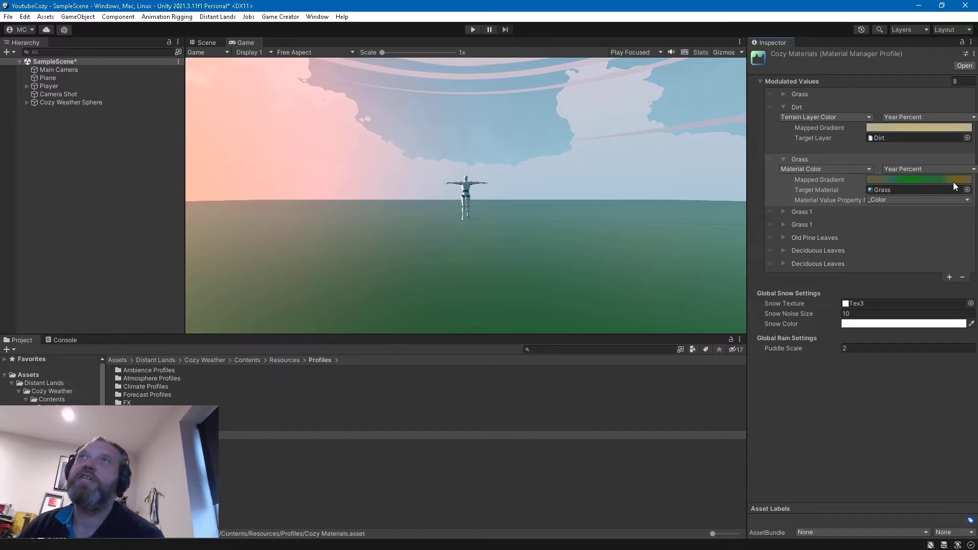
# Step: Locate the target Grass material in the Demo Scene materials folder and inspect its shader settings
pyautogui.click(902, 188)
pyautogui.click(134, 427)
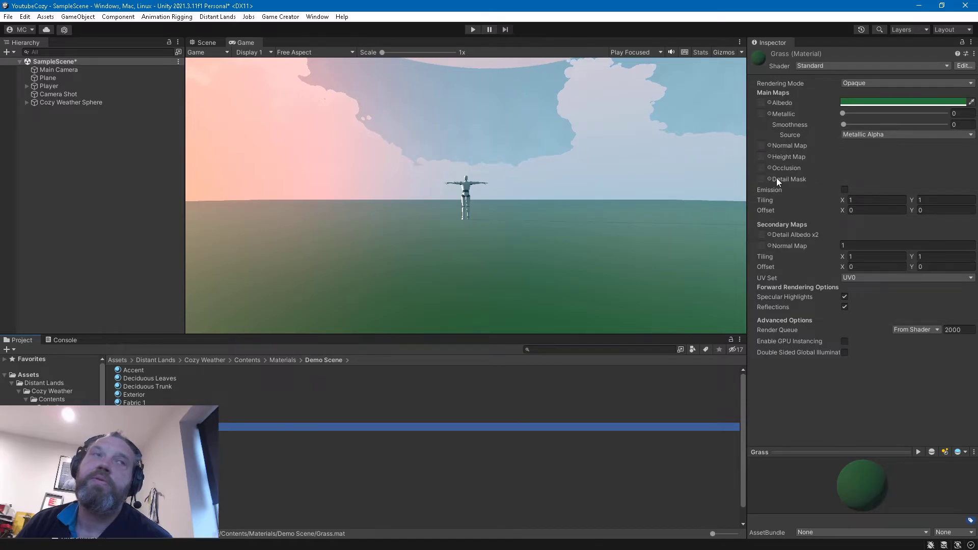
pyautogui.click(431, 239)
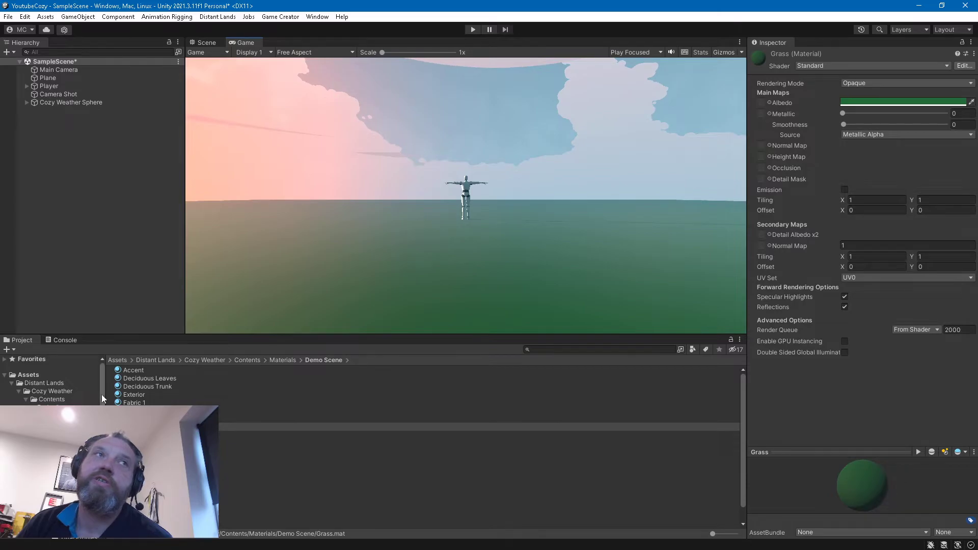
# Step: Return to the Cozy Weather Sphere and review the VFX module's effect categories and Miscellaneous Options
pyautogui.click(102, 102)
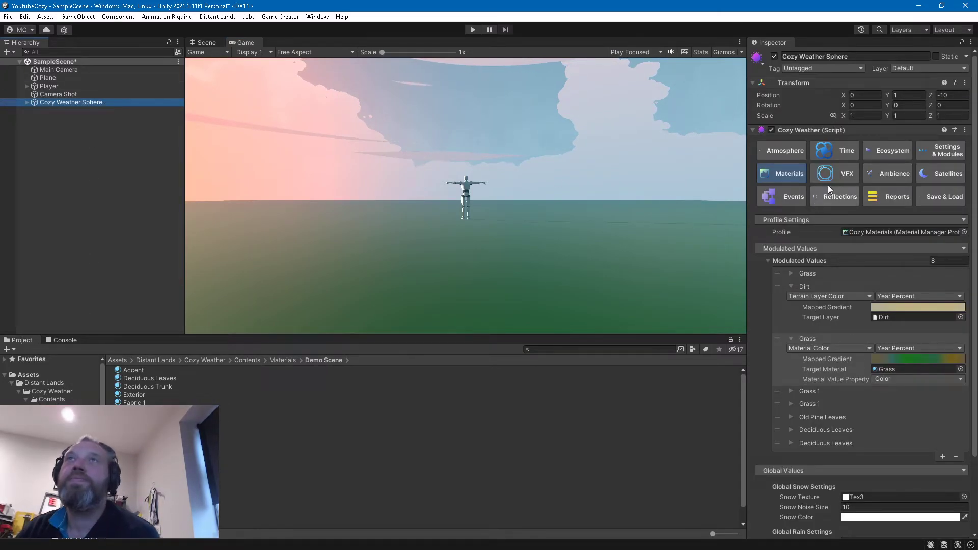
pyautogui.click(844, 174)
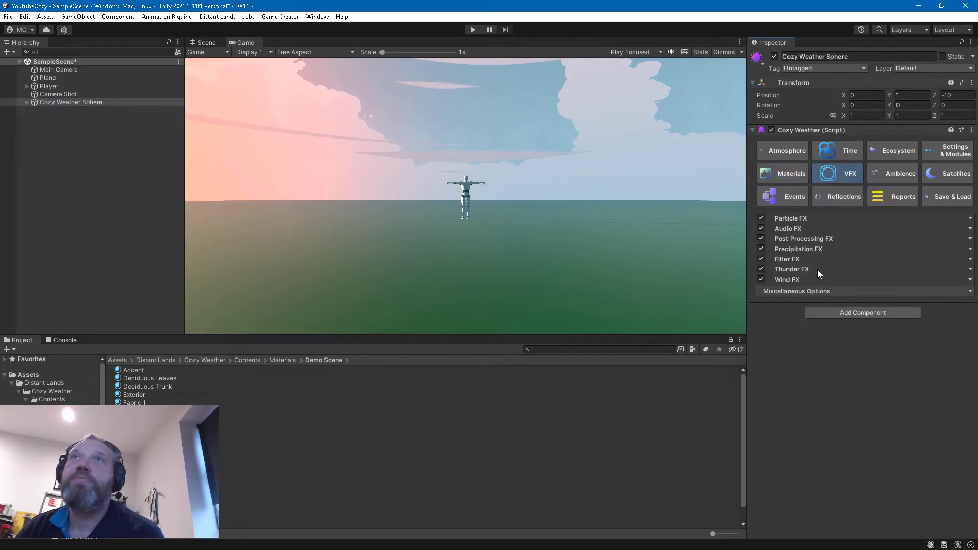
pyautogui.click(803, 294)
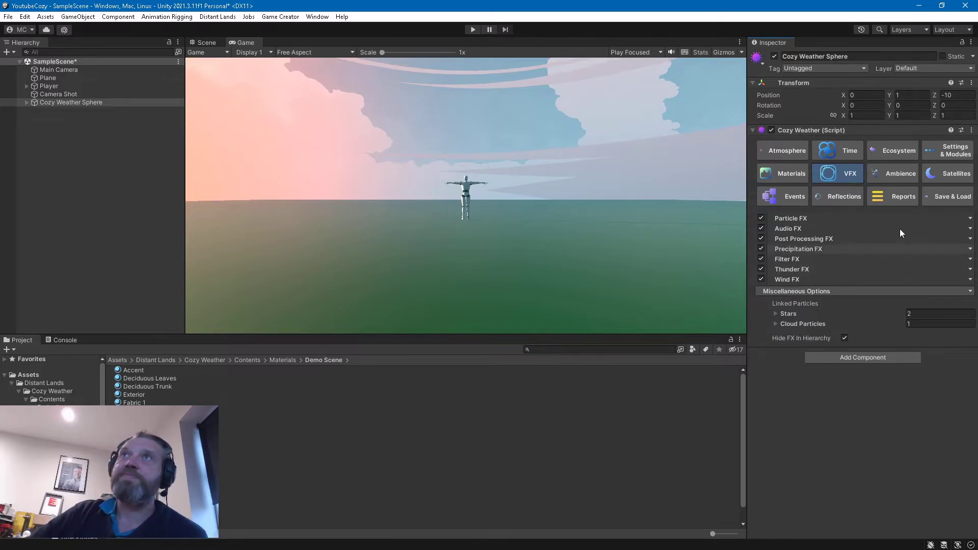
# Step: Review the Ambience module's current information and Ambience Profiles list, and locate the Aurora Borealis (Blue and Purple) profile in the project
pyautogui.click(893, 168)
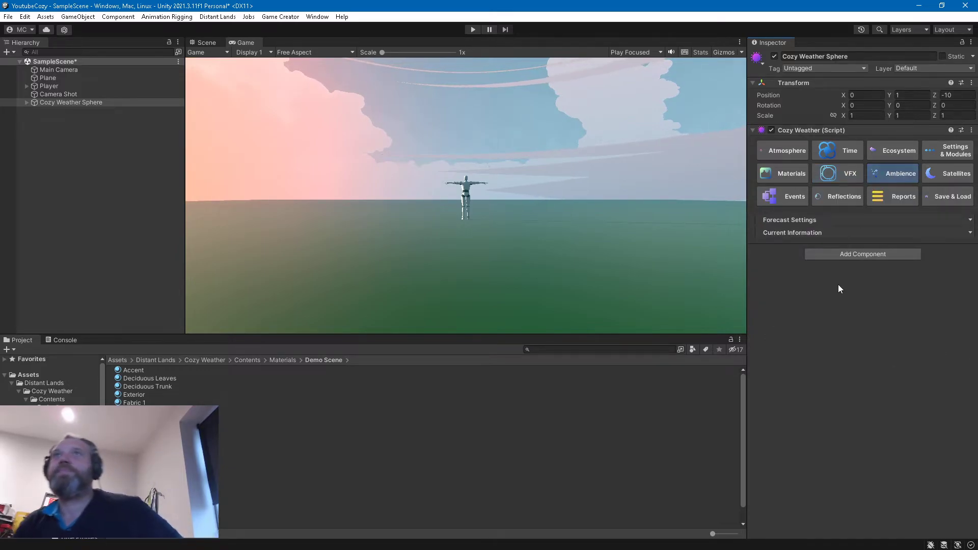
pyautogui.click(821, 232)
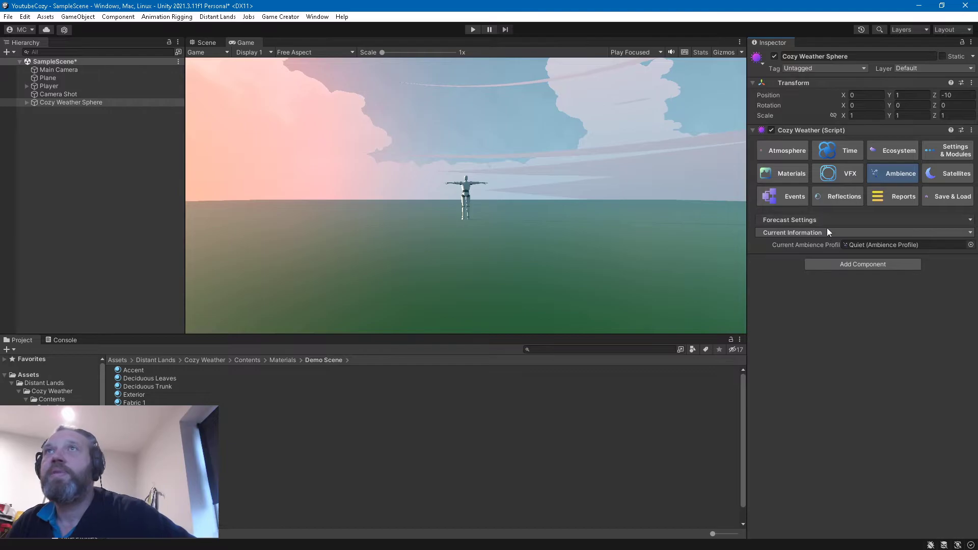
pyautogui.click(827, 231)
pyautogui.click(826, 222)
pyautogui.click(823, 258)
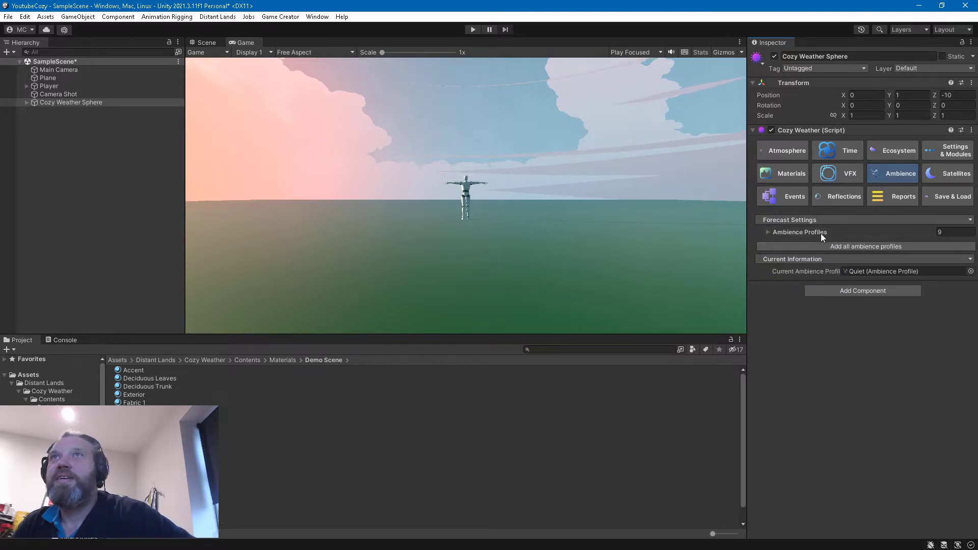
pyautogui.click(821, 233)
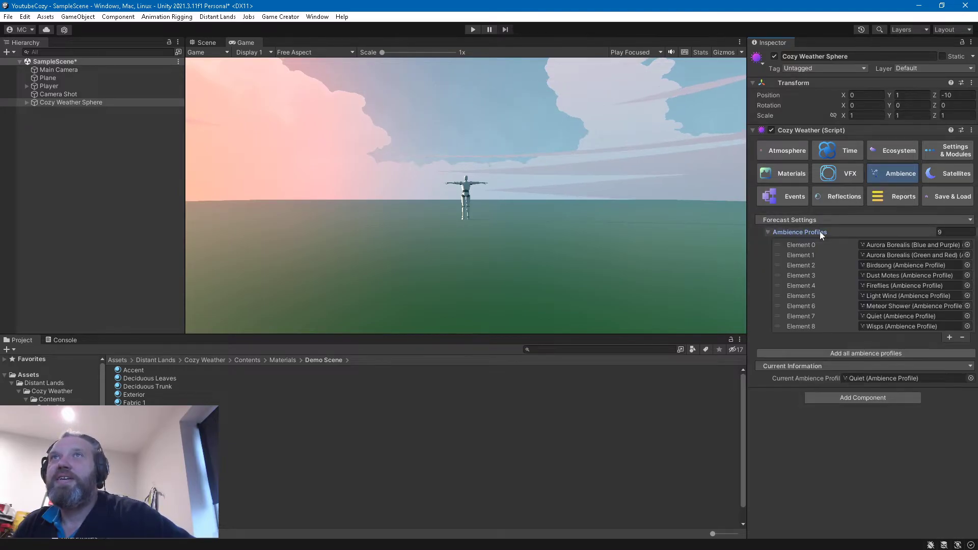
pyautogui.click(905, 246)
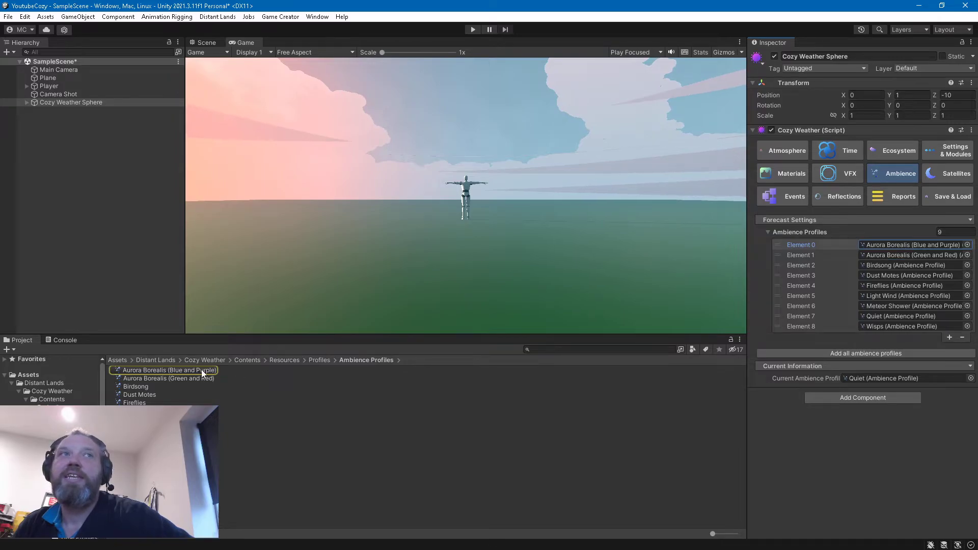
# Step: Open the Aurora Borealis (Blue and Purple) ambience profile and review its FX, Dont Play During list and Chance Effectors
pyautogui.click(201, 371)
pyautogui.click(754, 143)
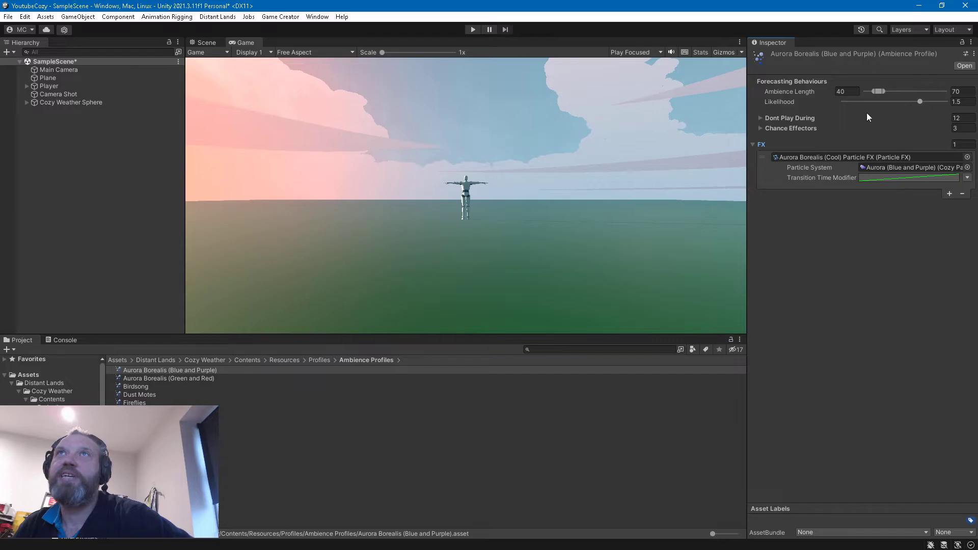
pyautogui.click(779, 119)
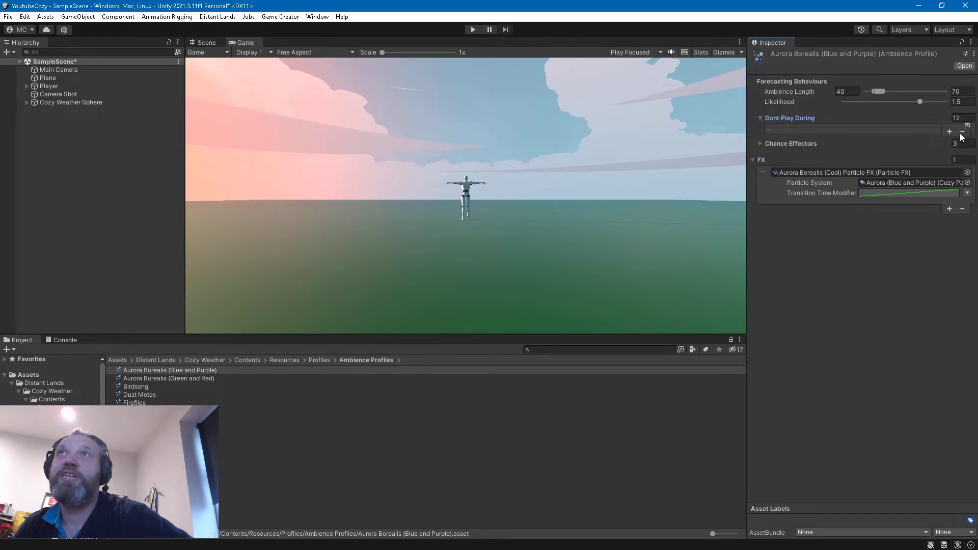
pyautogui.click(802, 118)
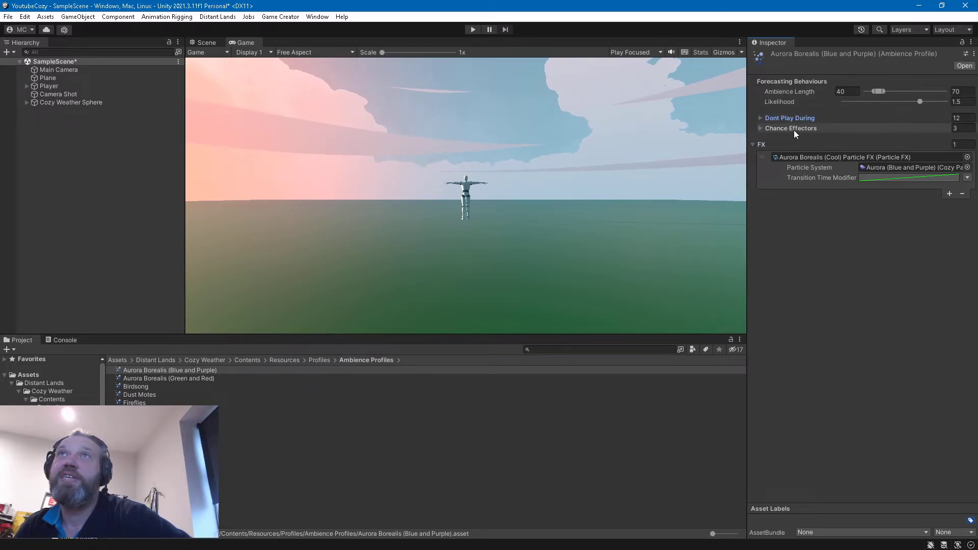
pyautogui.click(793, 130)
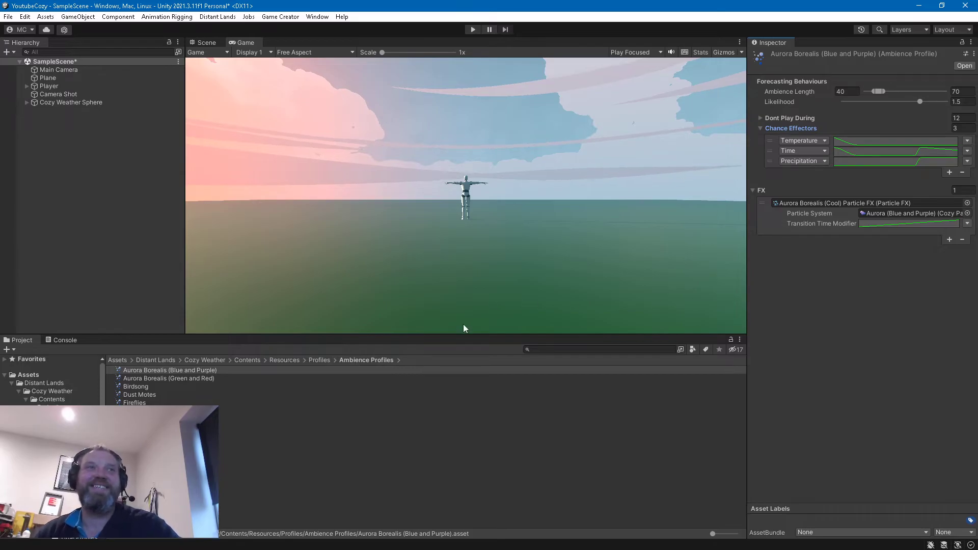
# Step: Review the Fireflies ambience profile and locate its Fireflies Particle FX and Crickets SFX assets in the project
pyautogui.click(134, 402)
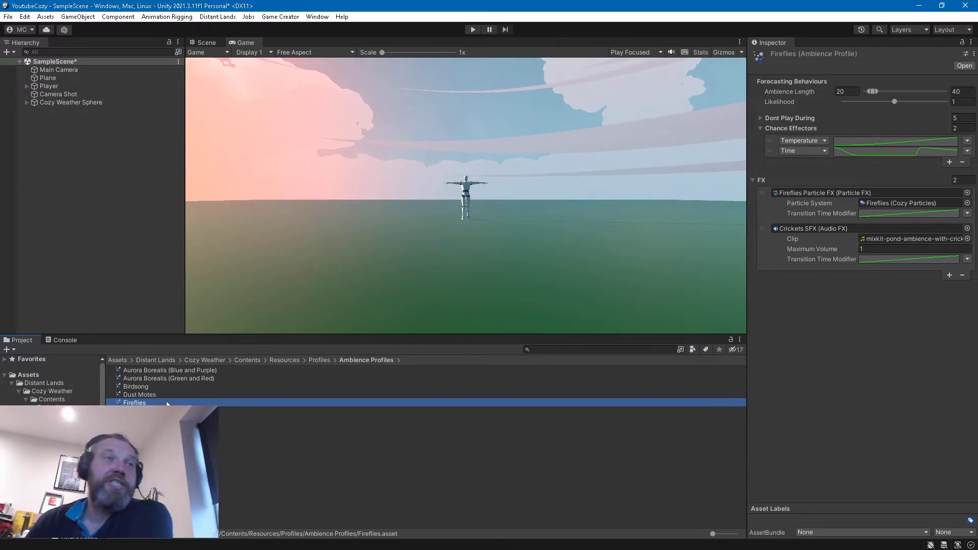
pyautogui.click(828, 192)
pyautogui.click(825, 228)
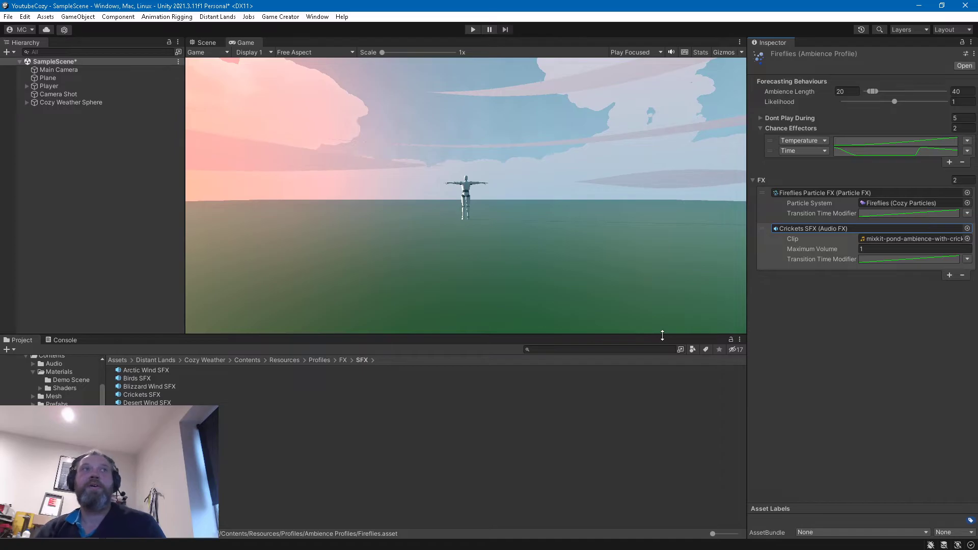
# Step: Return to the Cozy Weather Sphere, review the Satellites module's Moon settings and locate the Physical Moon prefab in the project
pyautogui.click(69, 103)
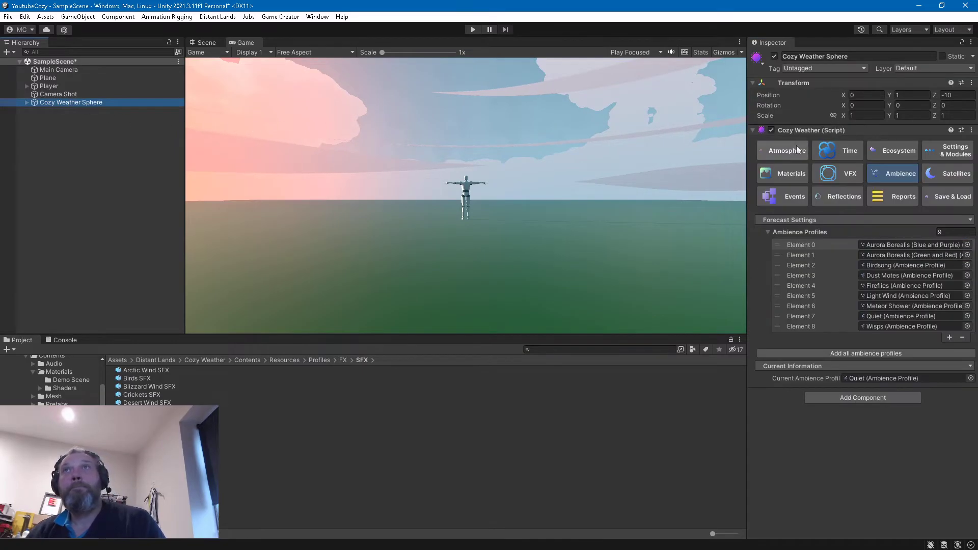
pyautogui.click(966, 173)
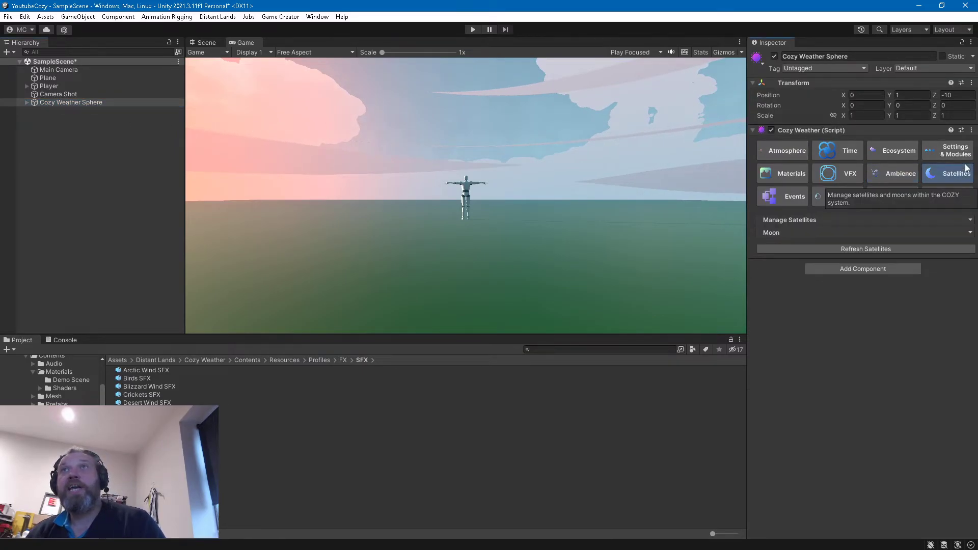
pyautogui.click(841, 218)
pyautogui.click(827, 263)
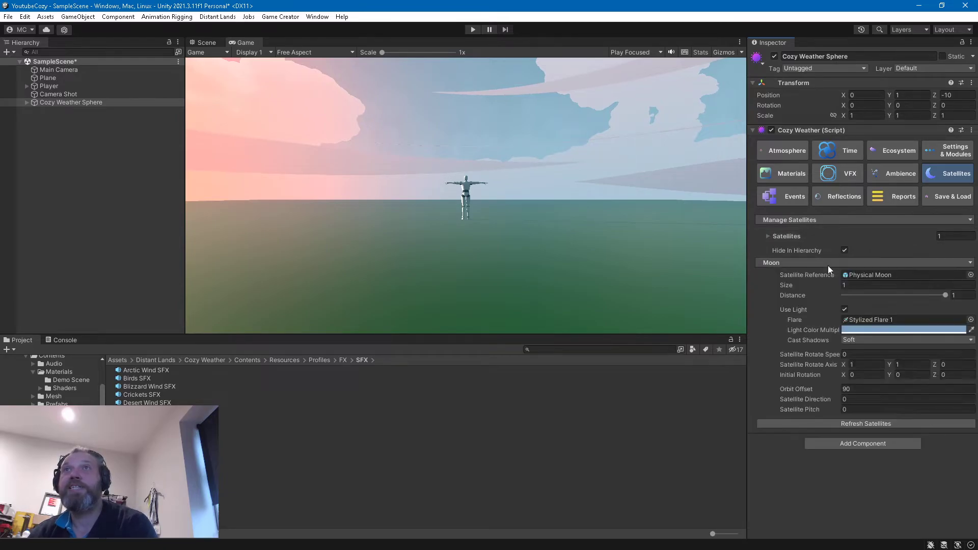
pyautogui.click(855, 274)
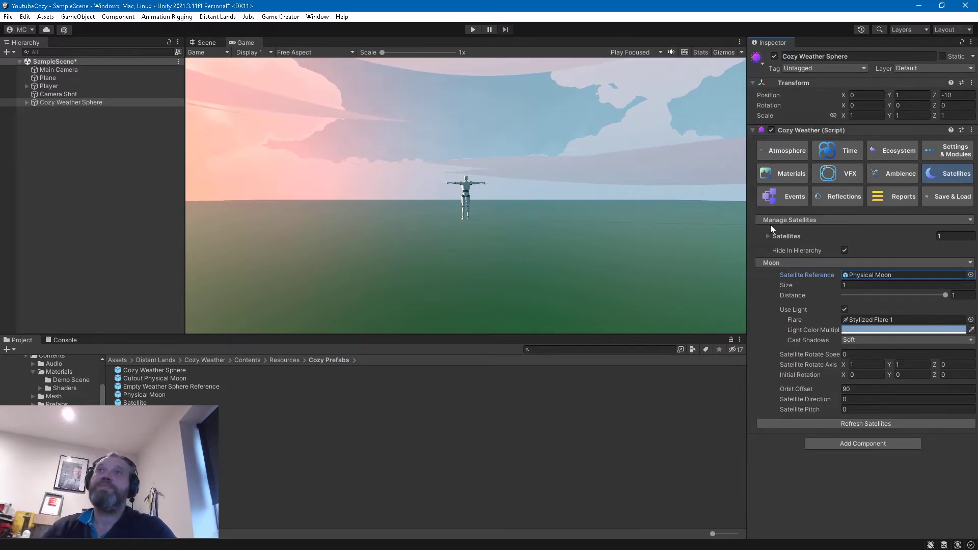
# Step: Examine the Events module's Time of Day, Time Elapsed and Weather Events lists
pyautogui.click(793, 199)
pyautogui.click(814, 245)
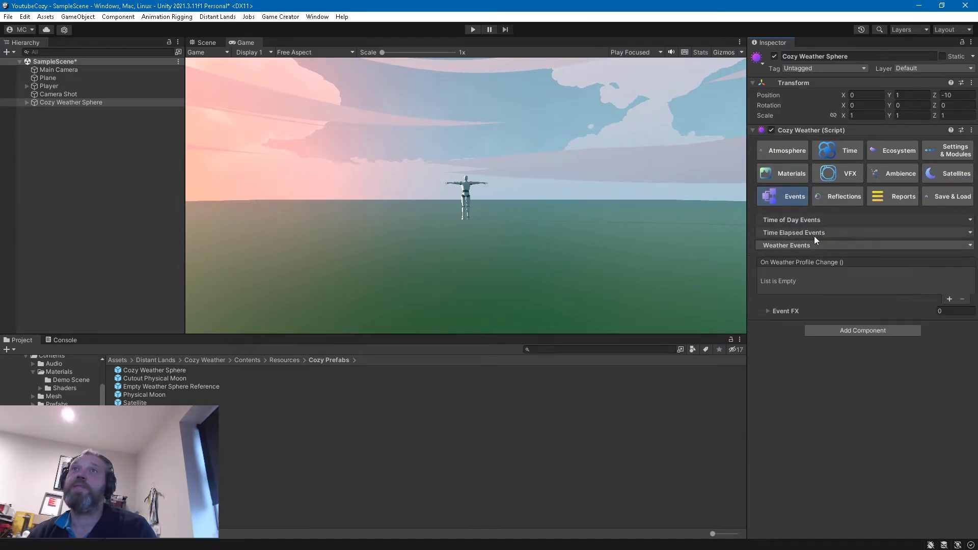
pyautogui.click(814, 233)
pyautogui.click(817, 220)
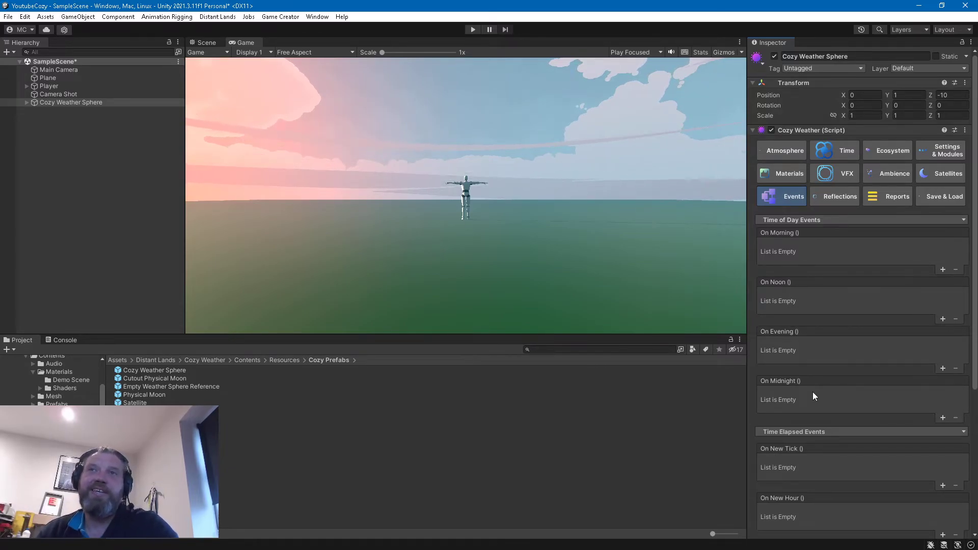
pyautogui.scroll(-4, 812, 393)
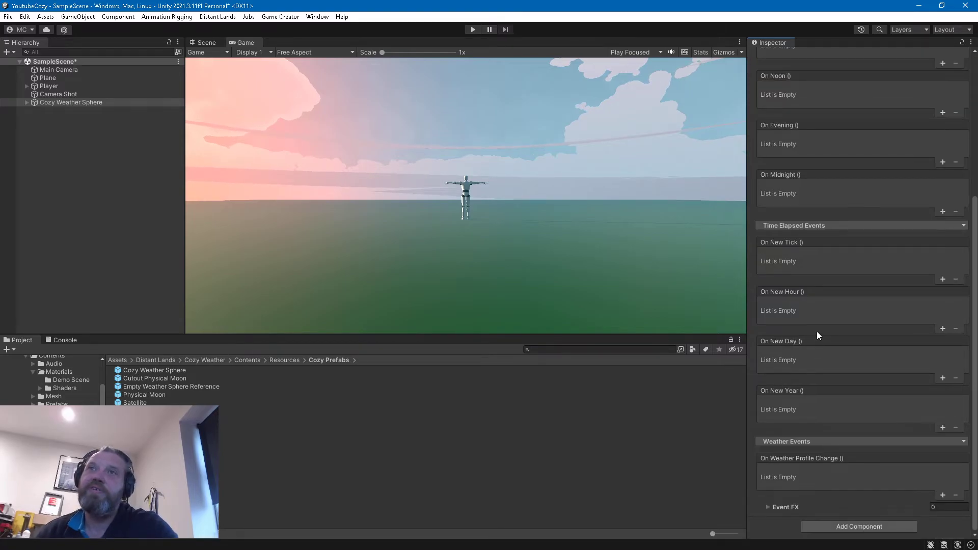
pyautogui.scroll(4, 818, 334)
# Step: Review the Reflections module and inspect its Reflection Cubemap asset, rotating the cubemap preview
pyautogui.click(840, 198)
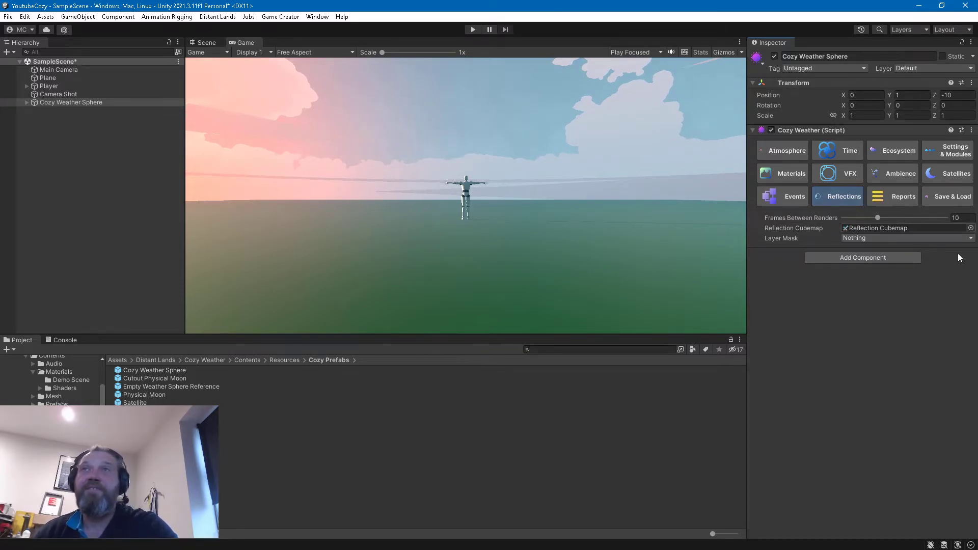
pyautogui.click(899, 230)
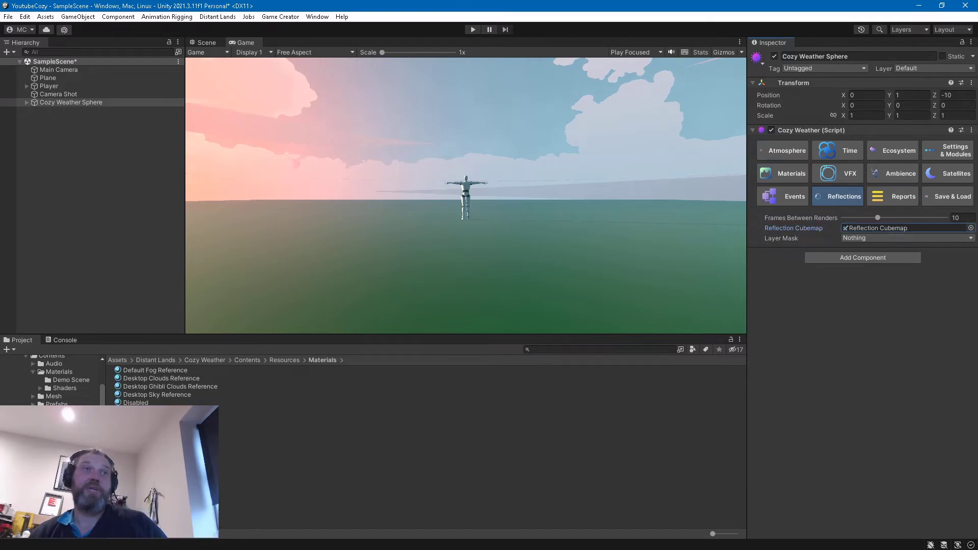
pyautogui.doubleClick(899, 229)
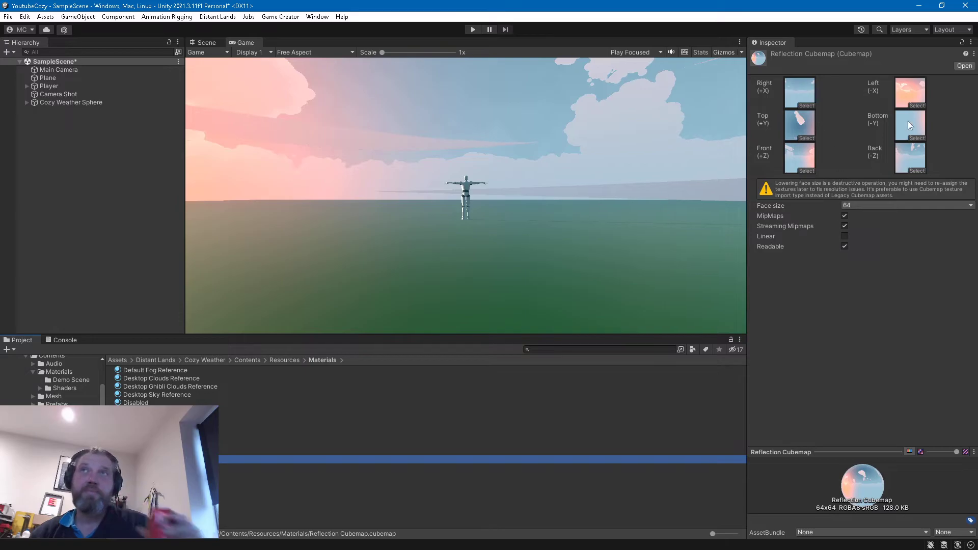
pyautogui.moveTo(861, 487); pyautogui.dragTo(864, 513)
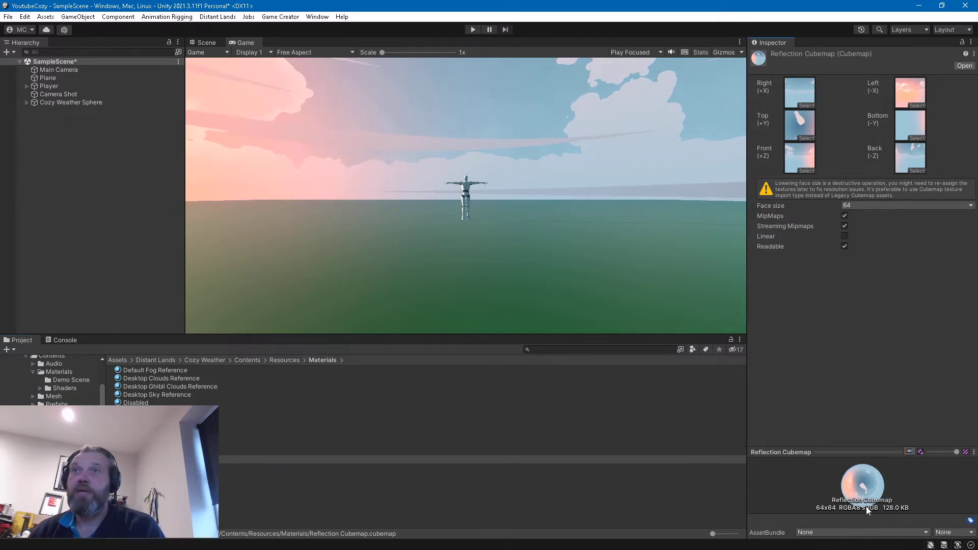
# Step: Remove the Reflections module from the Cozy Weather Sphere and add it back with the CozyReflect option
pyautogui.click(102, 103)
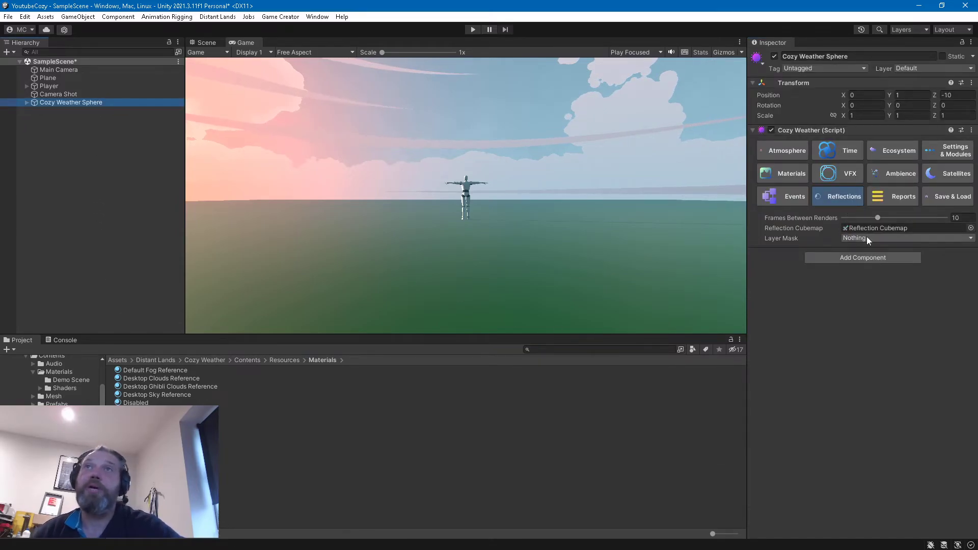
pyautogui.click(942, 151)
pyautogui.click(868, 297)
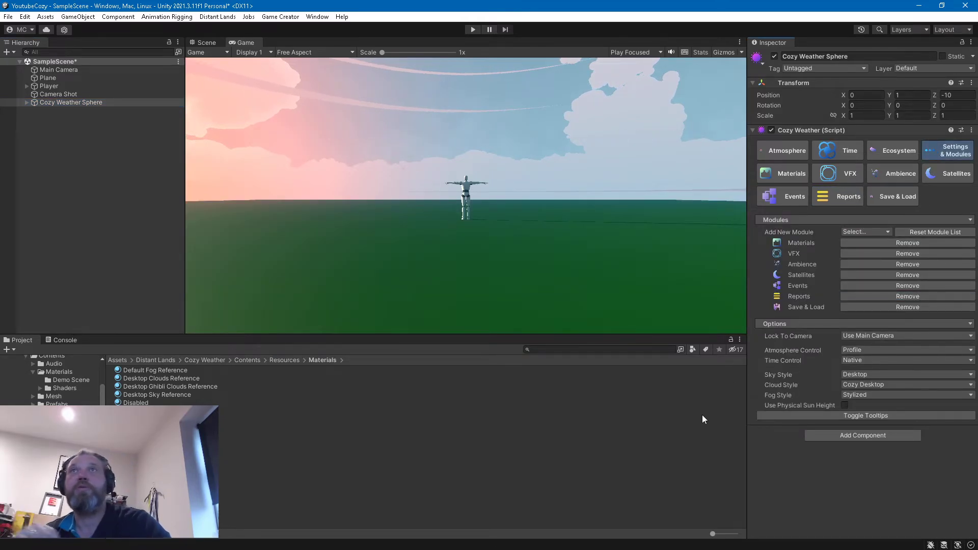
pyautogui.click(875, 232)
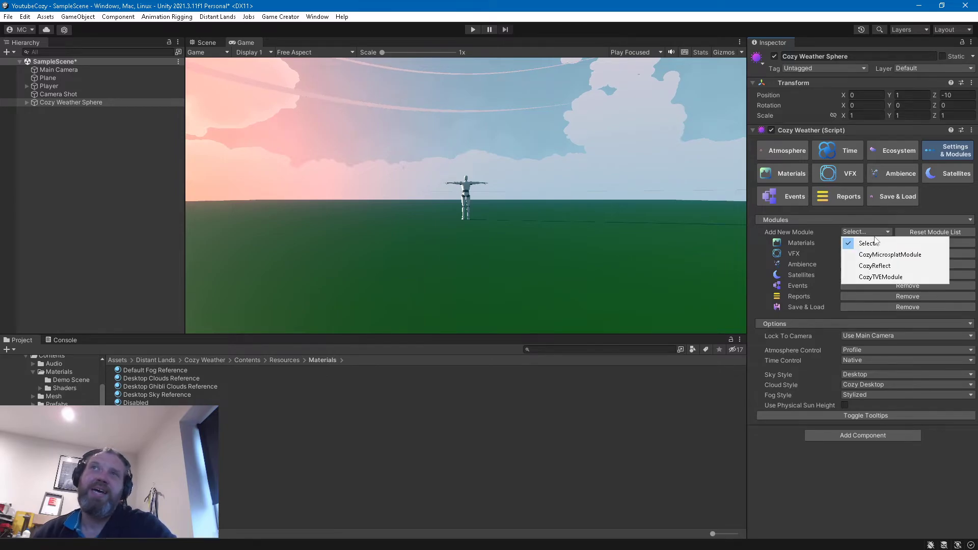
pyautogui.click(875, 266)
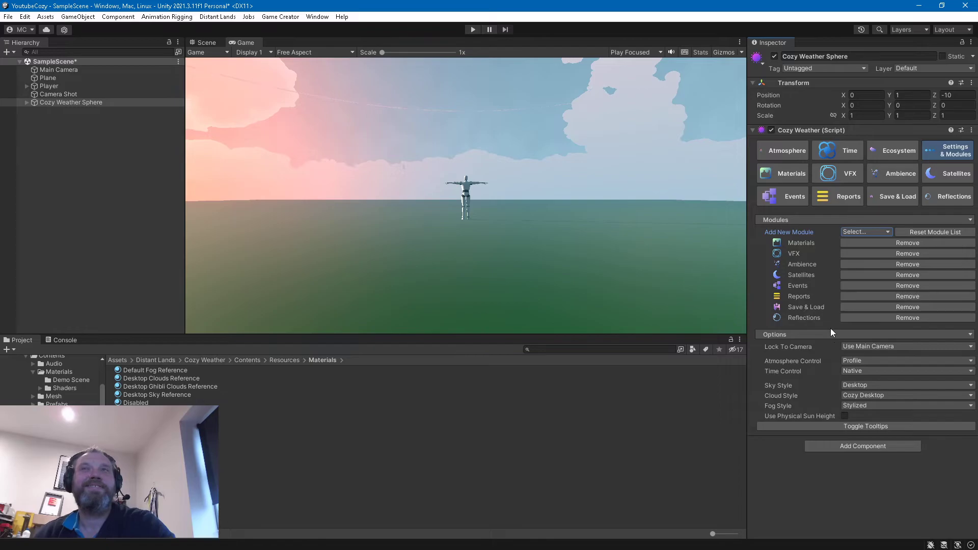
# Step: Review the Reports module's current weather information and the Save & Load module's options
pyautogui.click(847, 203)
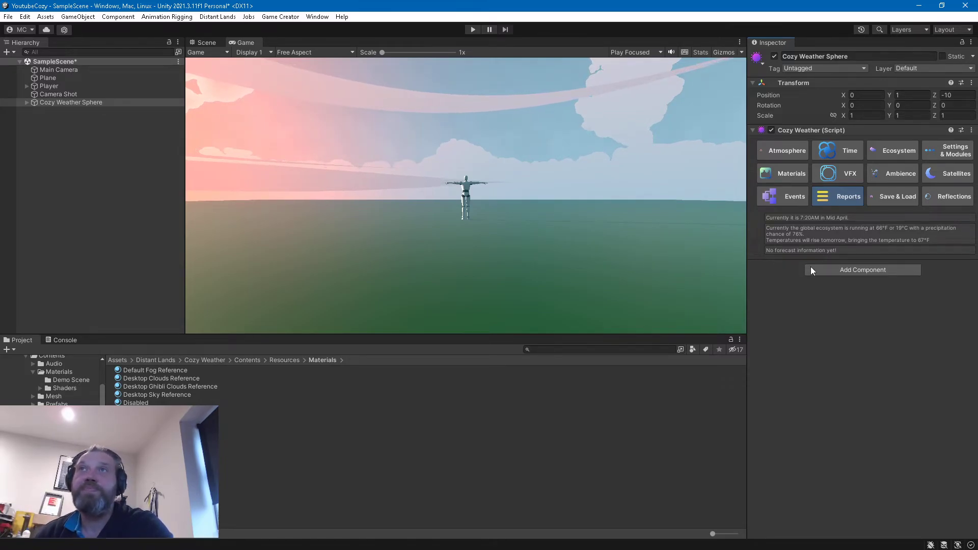
pyautogui.click(880, 203)
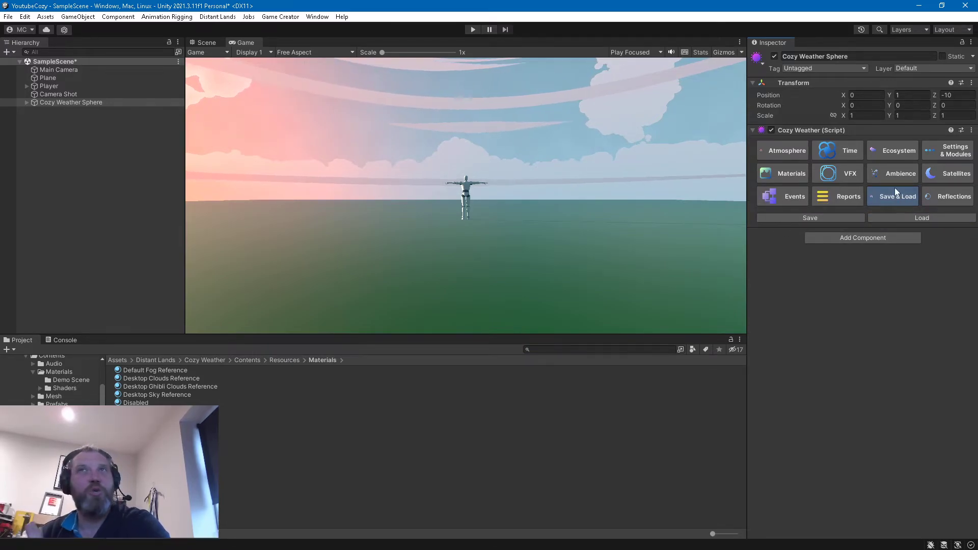
# Step: Run the scene and, in a widened Inspector, compare the Reports forecast with the Ecosystem module's Profiles To Forecast
pyautogui.click(472, 29)
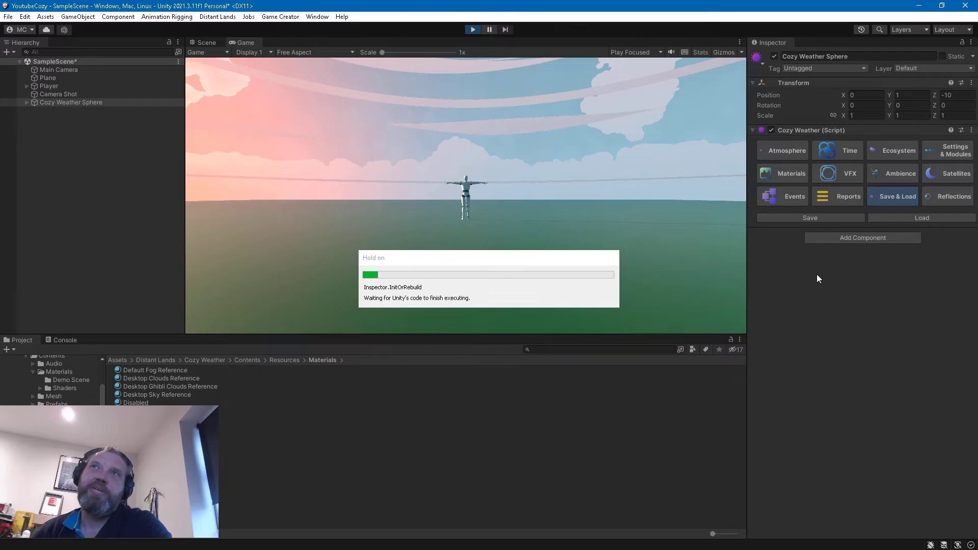
pyautogui.click(839, 195)
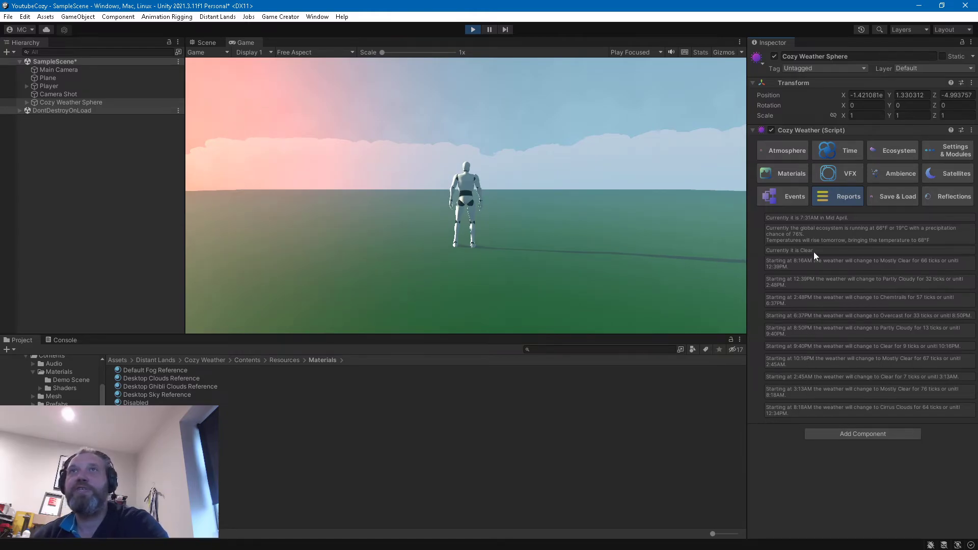
pyautogui.moveTo(746, 216); pyautogui.dragTo(408, 216)
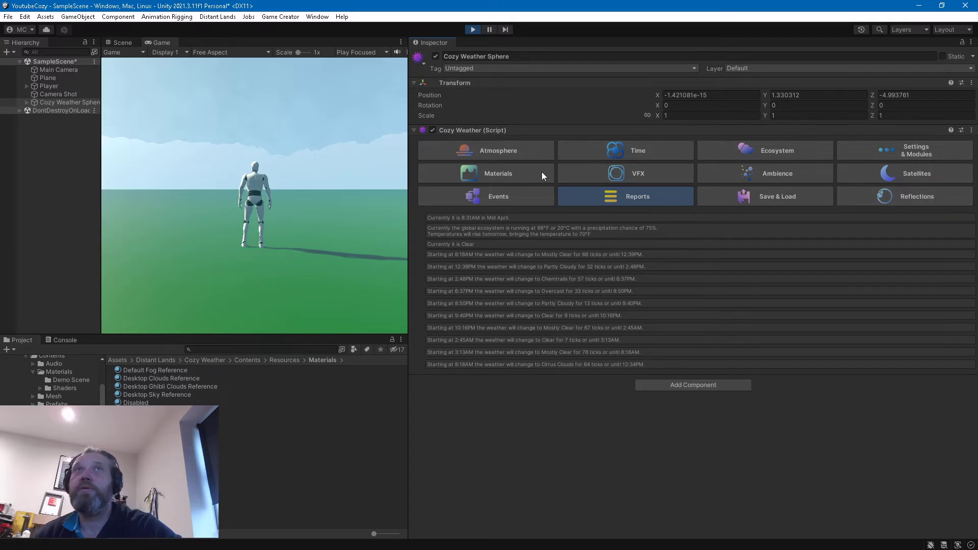
pyautogui.click(757, 157)
pyautogui.scroll(-1, 726, 277)
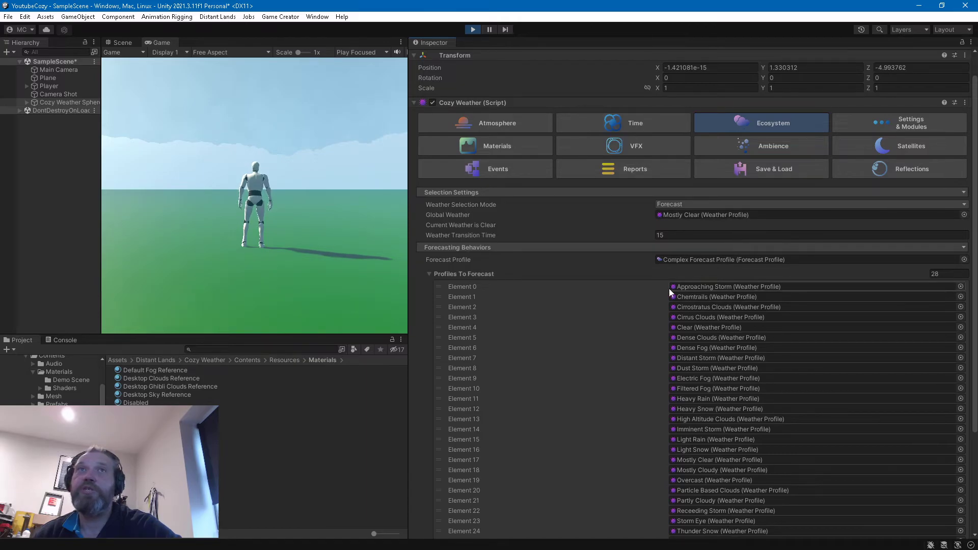
pyautogui.click(625, 174)
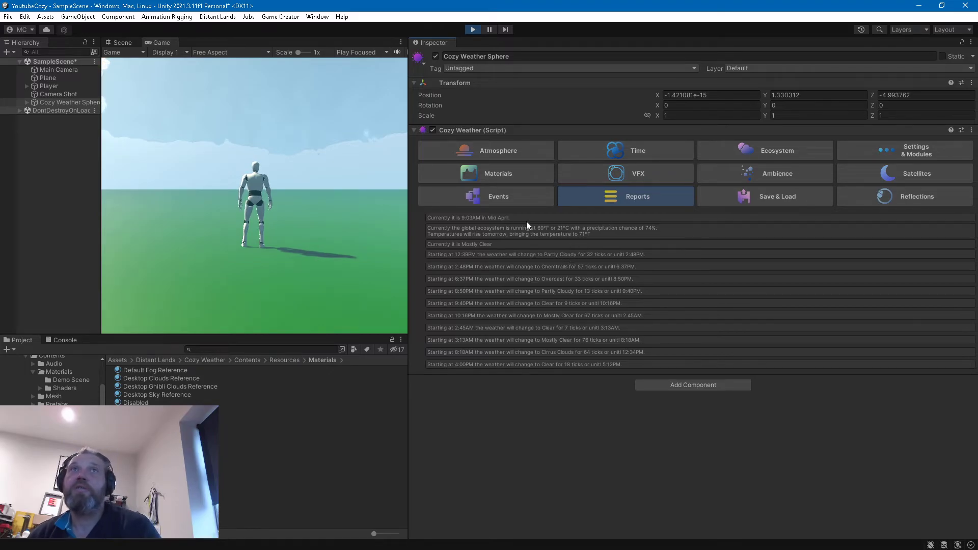
# Step: Expand the Time module's Current and Movement Settings and raise the Tick Speed to 4.17
pyautogui.click(589, 157)
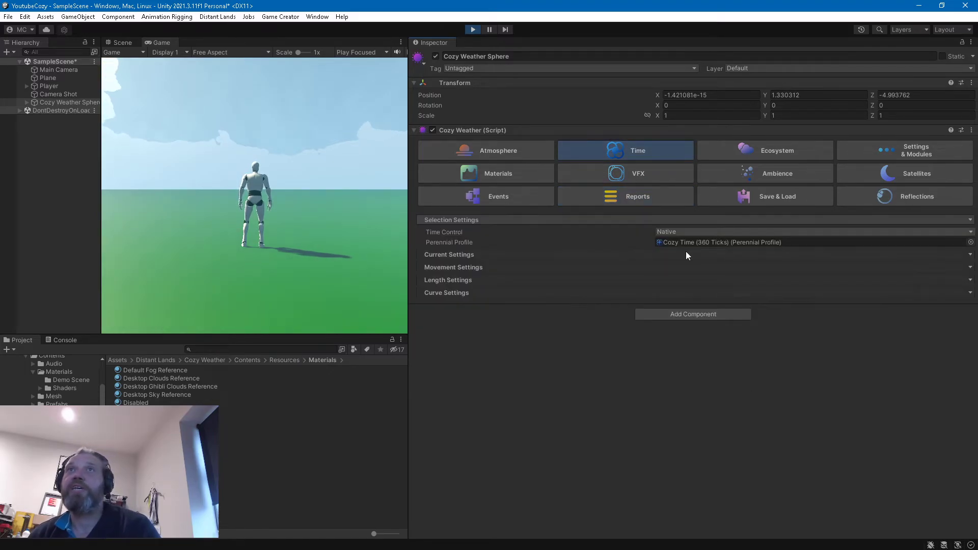
pyautogui.click(577, 256)
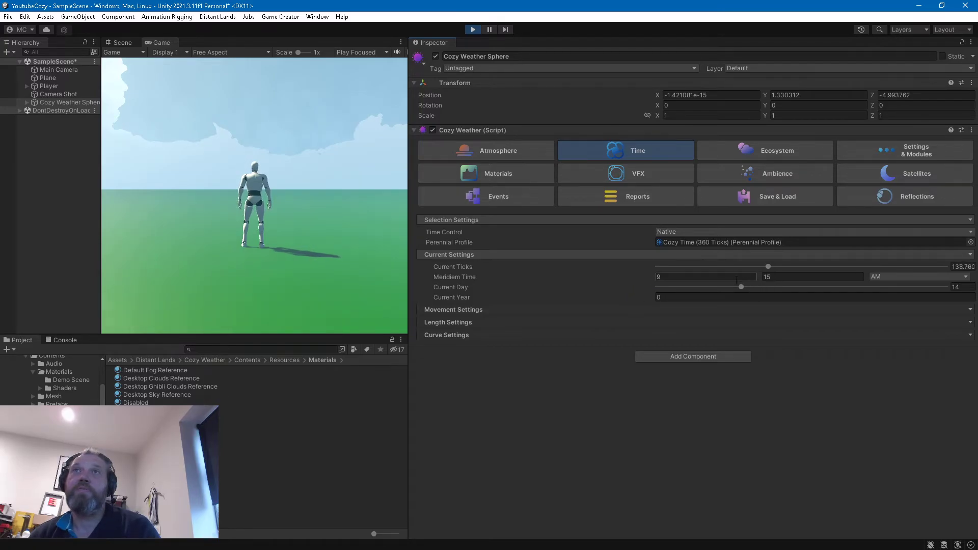
pyautogui.click(598, 310)
pyautogui.click(658, 350)
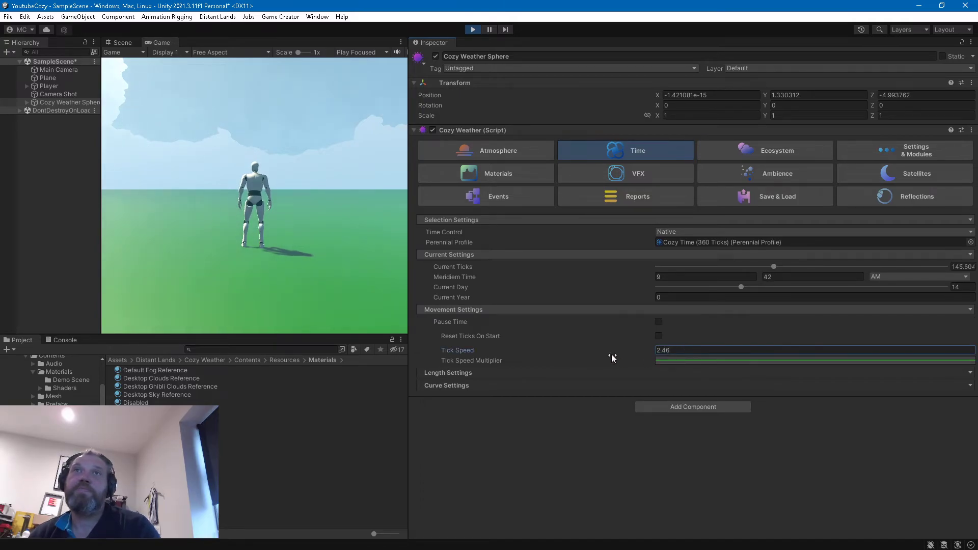
pyautogui.moveTo(610, 350); pyautogui.dragTo(641, 350)
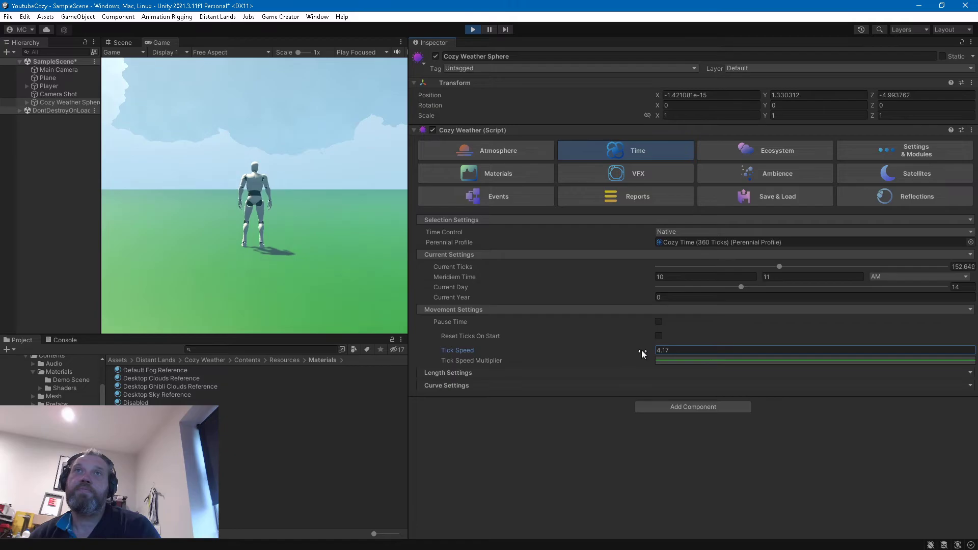
# Step: Move the player and camera around in the running game to observe the sky as time passes
pyautogui.click(310, 222)
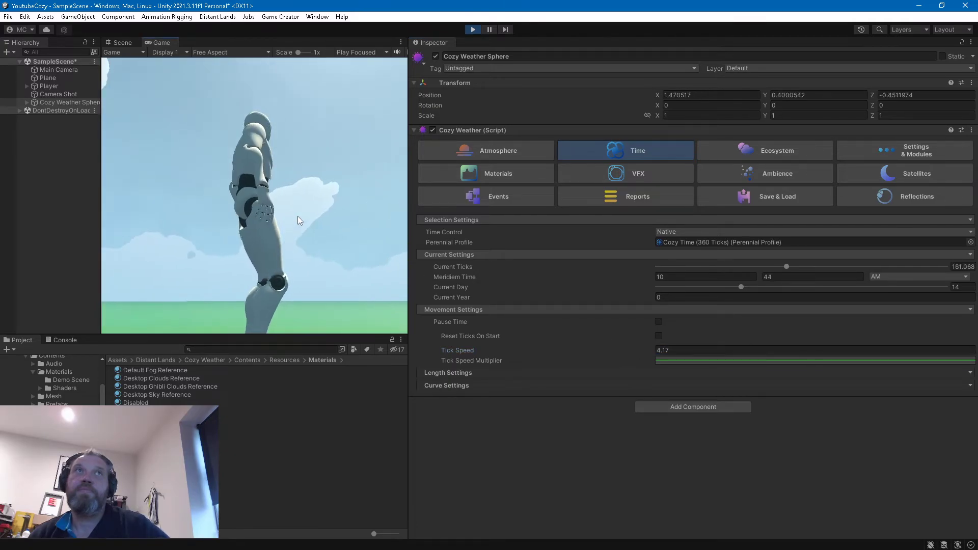
pyautogui.press('w')
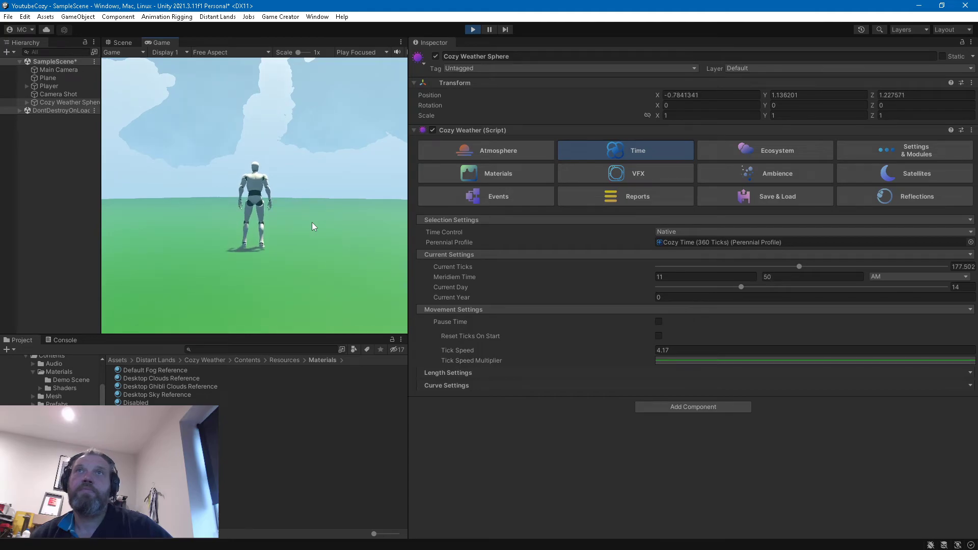
pyautogui.hotkey('alt', 'Tab')
pyautogui.press('Escape')
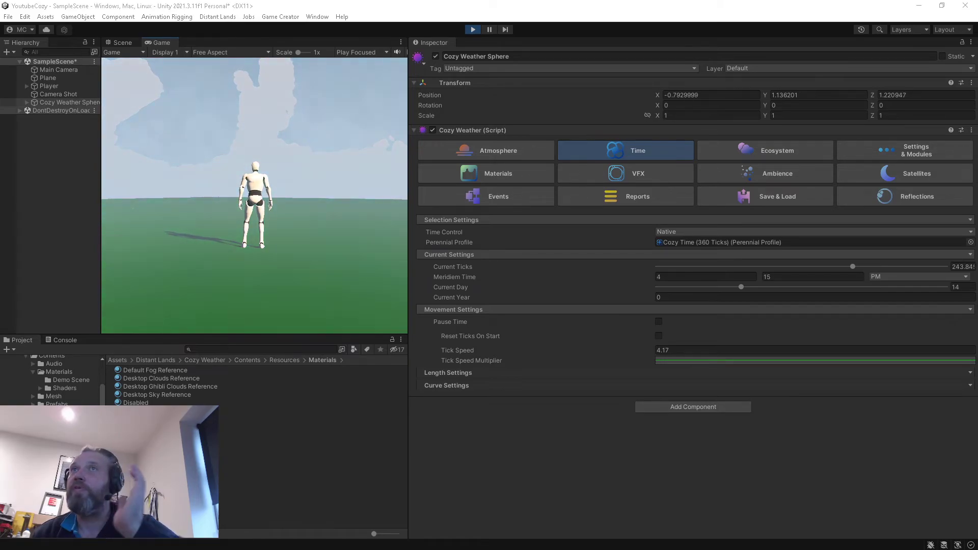
# Step: Move the player and camera around in the running game to watch the sky from late afternoon through night to morning
pyautogui.click(328, 184)
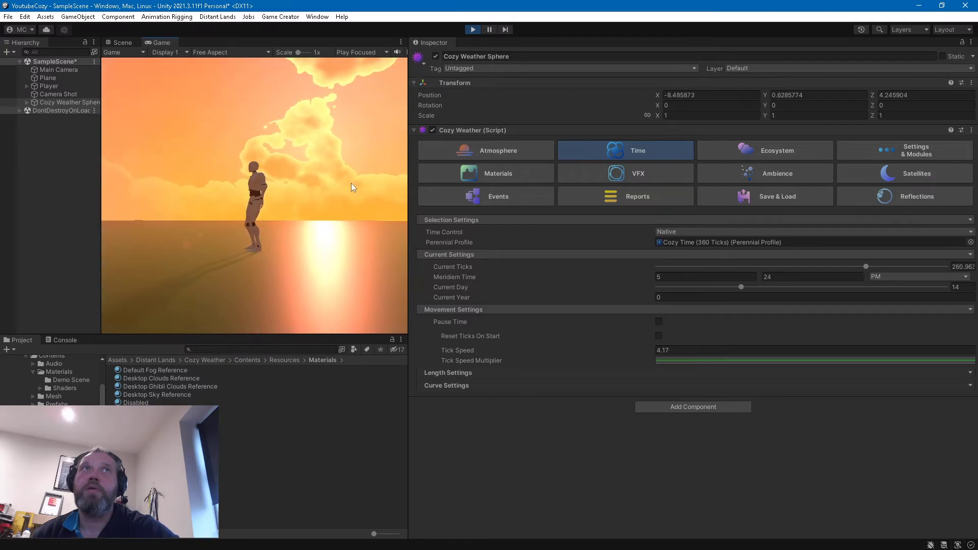
pyautogui.press('w')
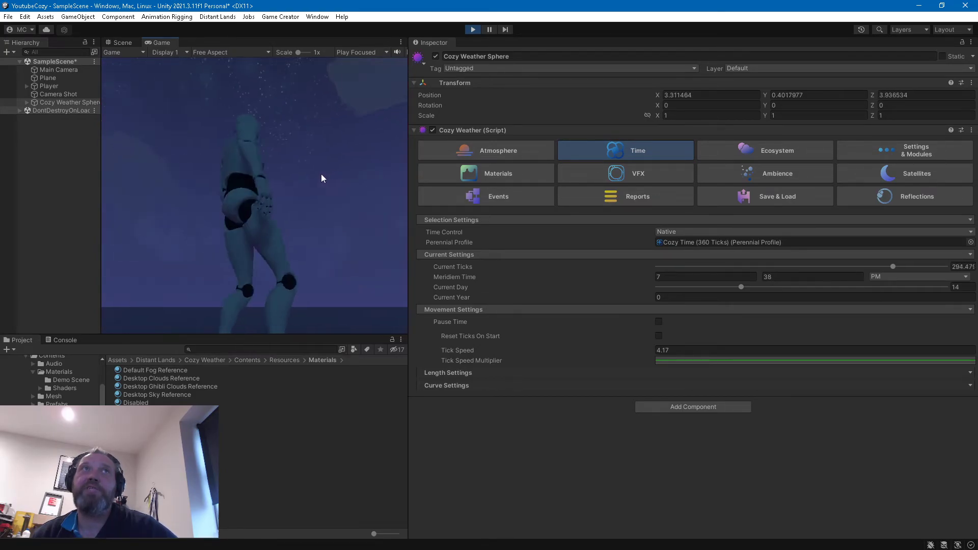
pyautogui.press('w')
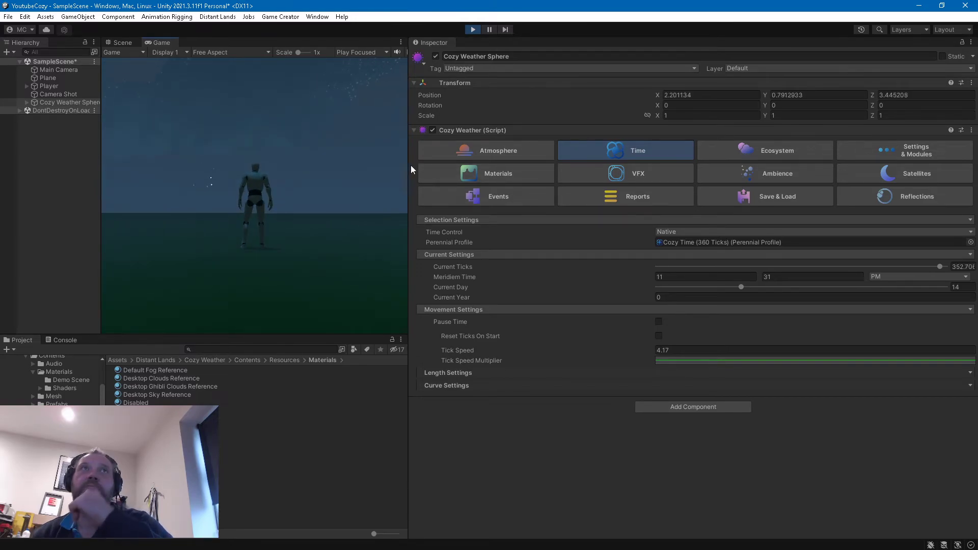
pyautogui.press('w')
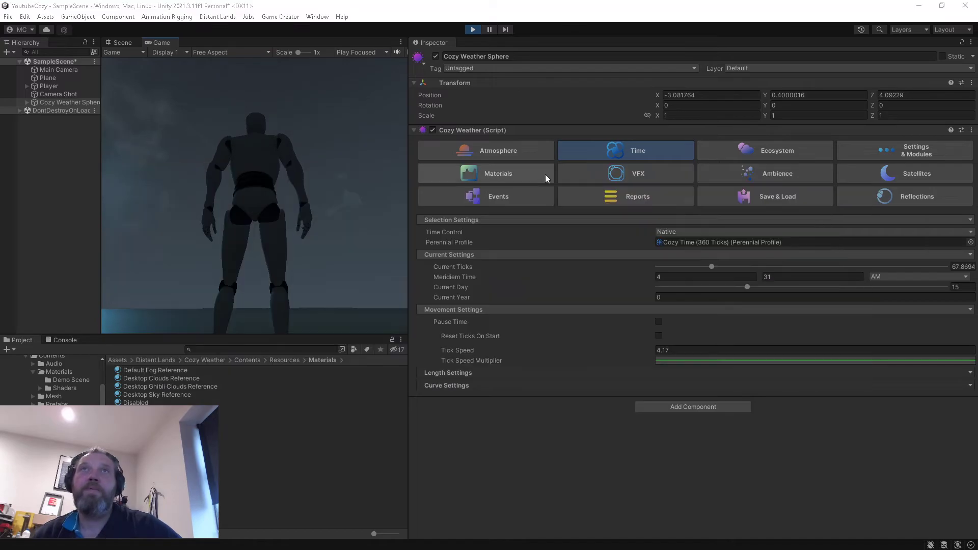
# Step: Open the Reports module and follow its forecast while moving the player through the running game
pyautogui.click(589, 198)
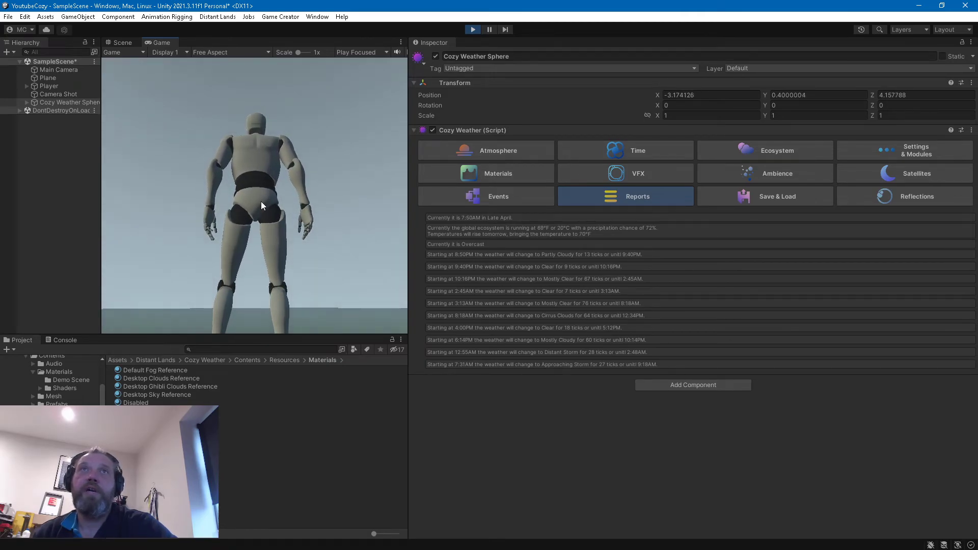
pyautogui.press('w')
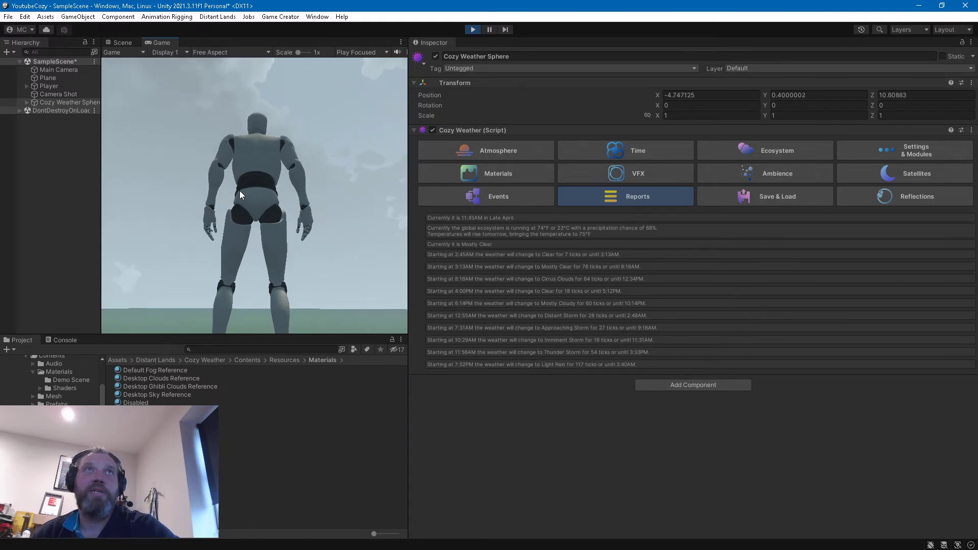
pyautogui.press('w')
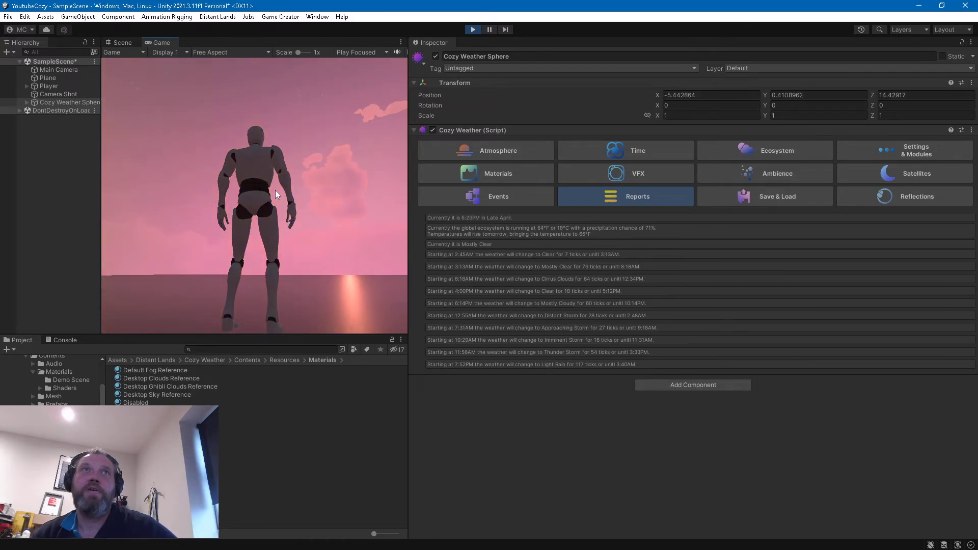
pyautogui.hotkey('alt', 'Tab')
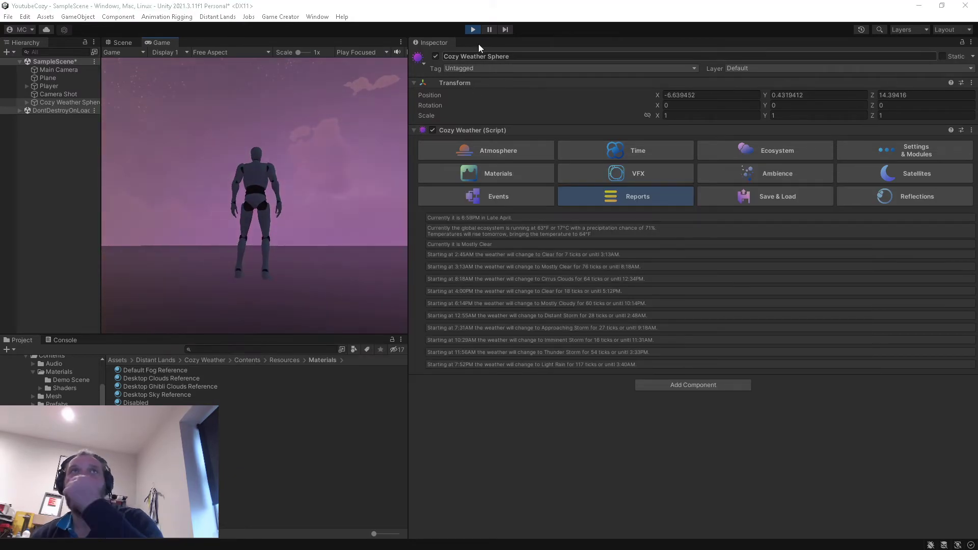
# Step: Stop the running scene and narrow the Inspector to give the Game view more room
pyautogui.click(474, 29)
pyautogui.moveTo(406, 218); pyautogui.dragTo(705, 246)
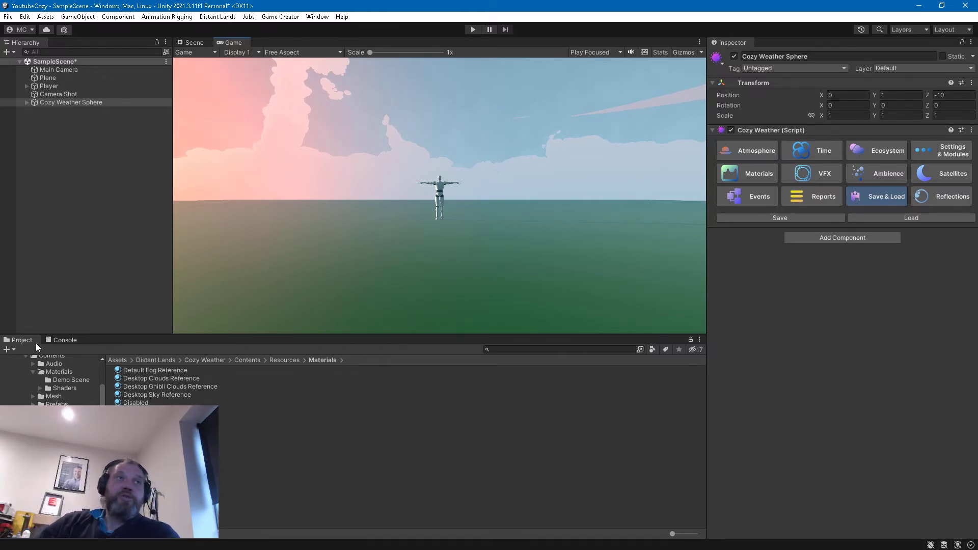
# Step: Dock the Console as a separate panel beside the Project panel and widen it
pyautogui.click(61, 340)
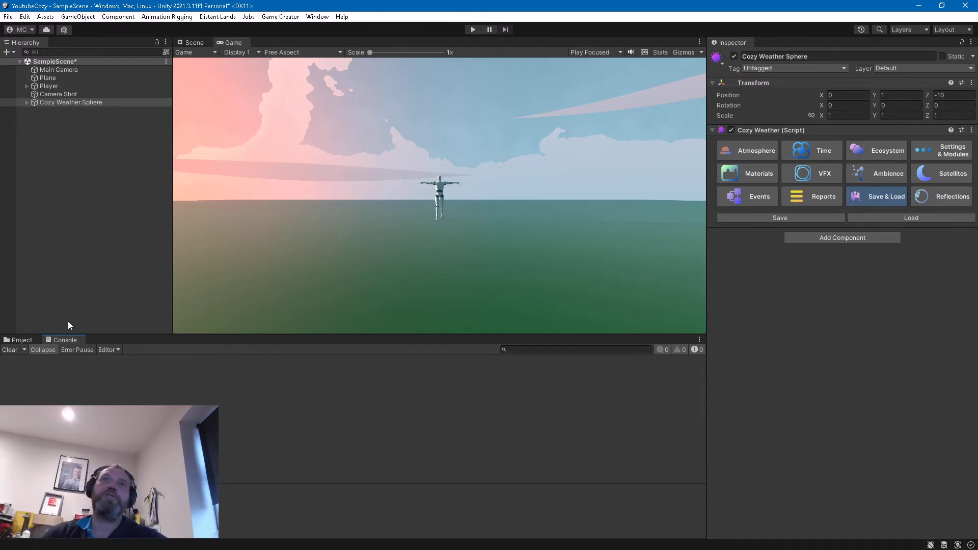
pyautogui.moveTo(71, 337); pyautogui.dragTo(661, 399)
pyautogui.moveTo(473, 423); pyautogui.dragTo(380, 423)
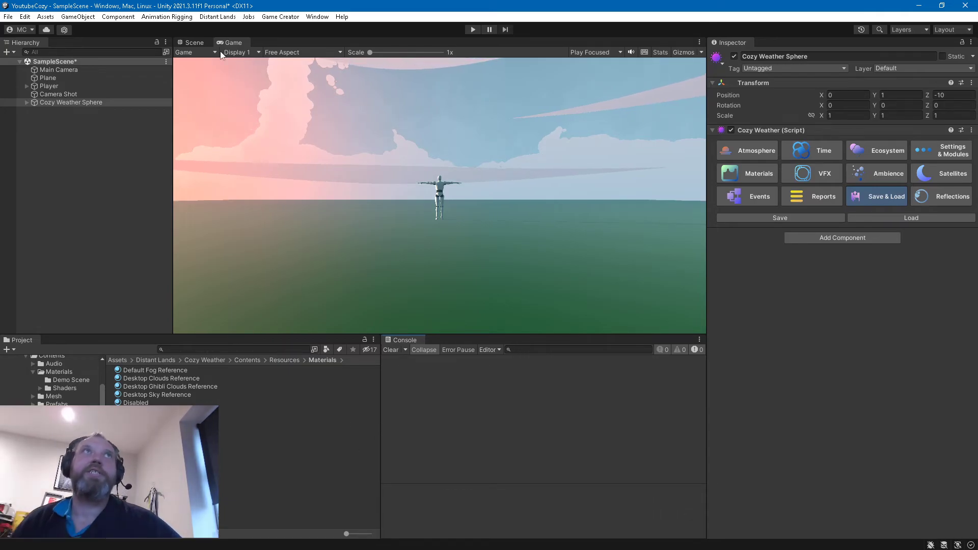
# Step: Look around the plane in the Scene view and review the Reports module's weather information outside play mode
pyautogui.click(202, 42)
pyautogui.moveTo(387, 170); pyautogui.dragTo(604, 54, button='right')
pyautogui.moveTo(454, 205); pyautogui.dragTo(627, 320, button='right')
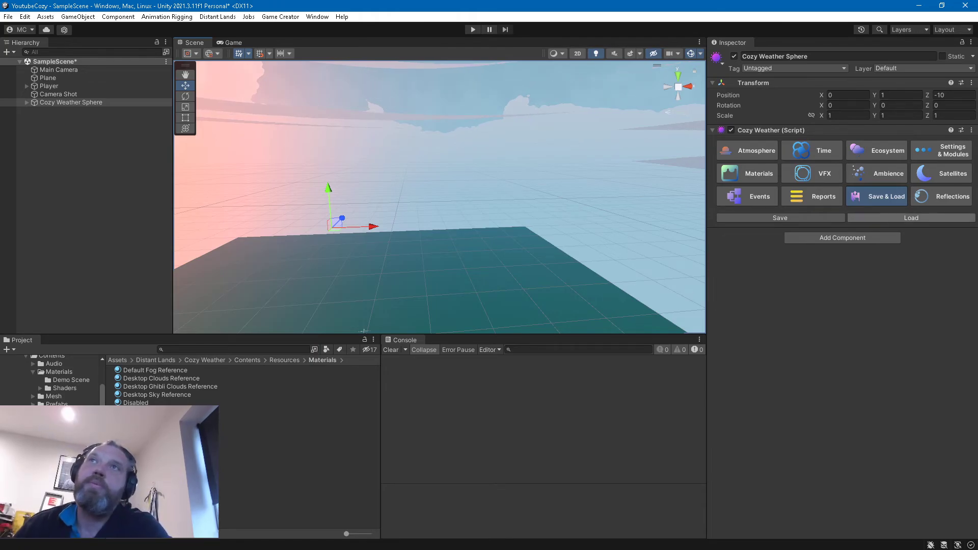
pyautogui.click(809, 199)
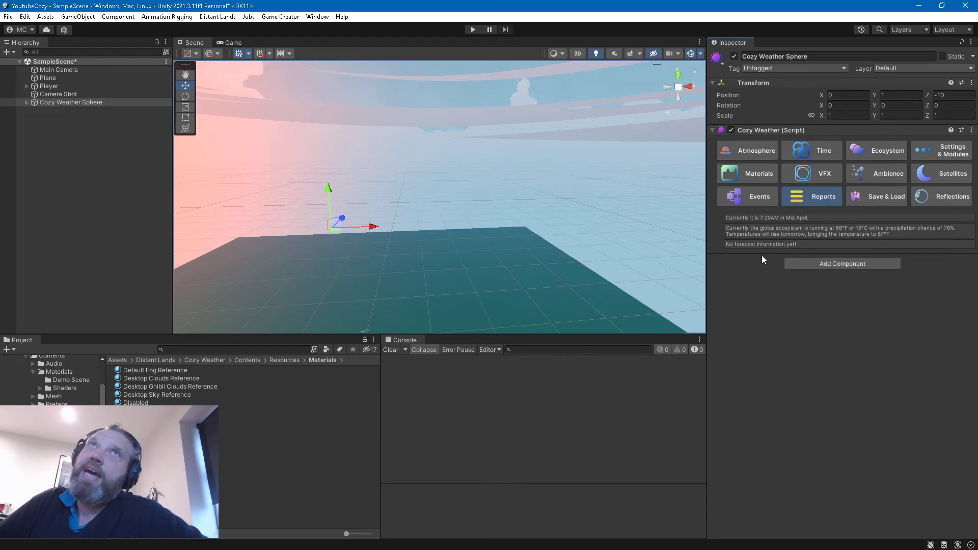
# Step: Toggle the Foreground Clouds and Cirrus Cloud Particles objects off and back on to compare which clouds each one draws
pyautogui.moveTo(581, 221); pyautogui.dragTo(494, 215, button='right')
pyautogui.press('w')
pyautogui.click(489, 202)
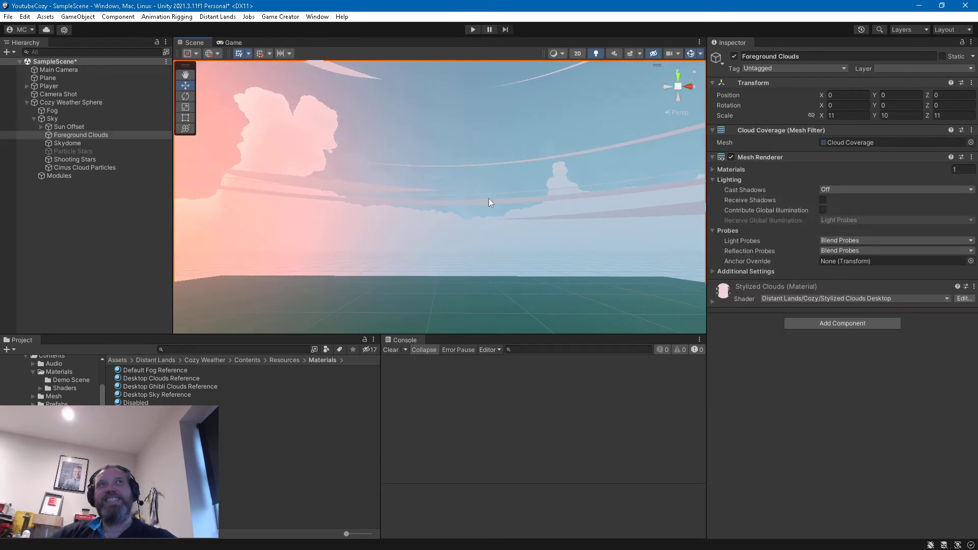
pyautogui.click(734, 56)
pyautogui.click(734, 56)
pyautogui.click(480, 219)
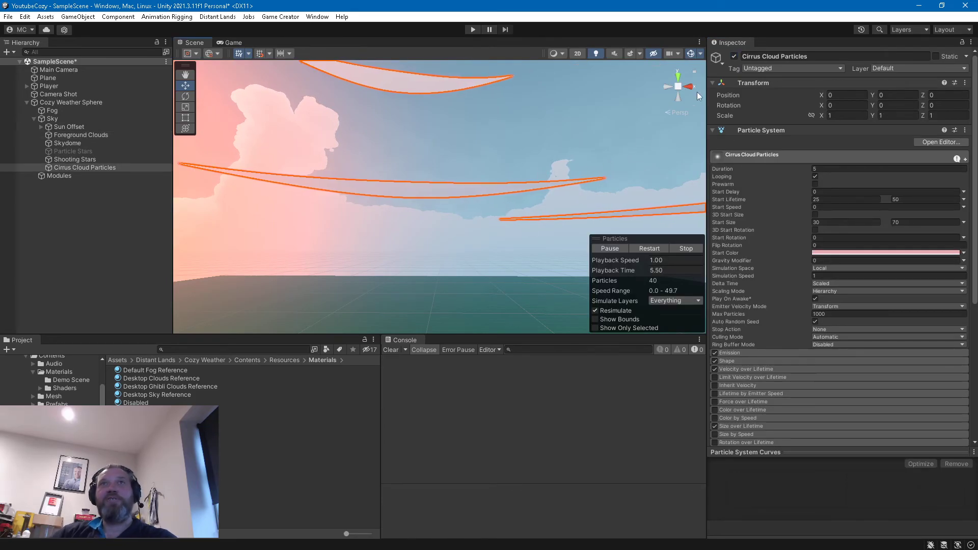
pyautogui.click(735, 56)
pyautogui.click(734, 57)
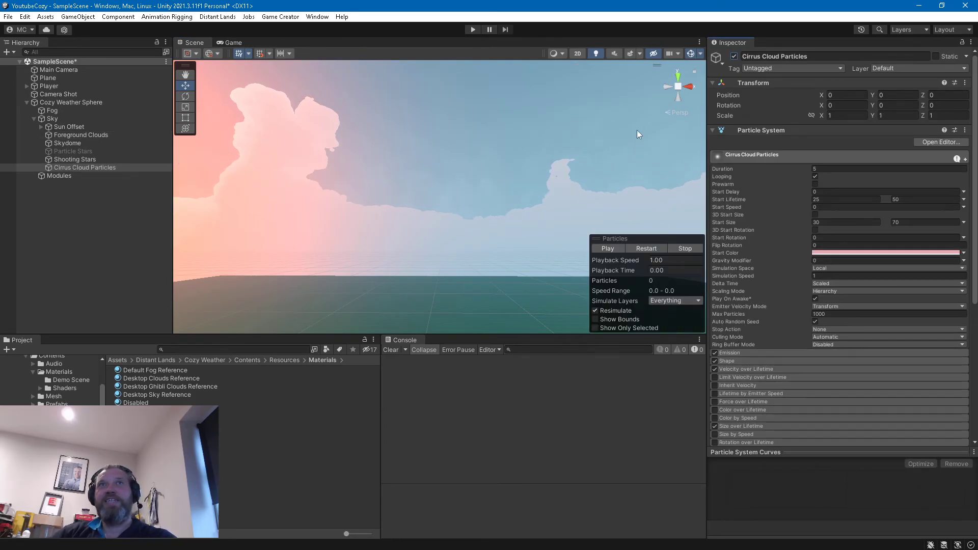
# Step: Play the Cirrus Cloud Particles simulation and look around the Scene view as the cirrus clouds form
pyautogui.moveTo(637, 117); pyautogui.dragTo(309, 166, button='right')
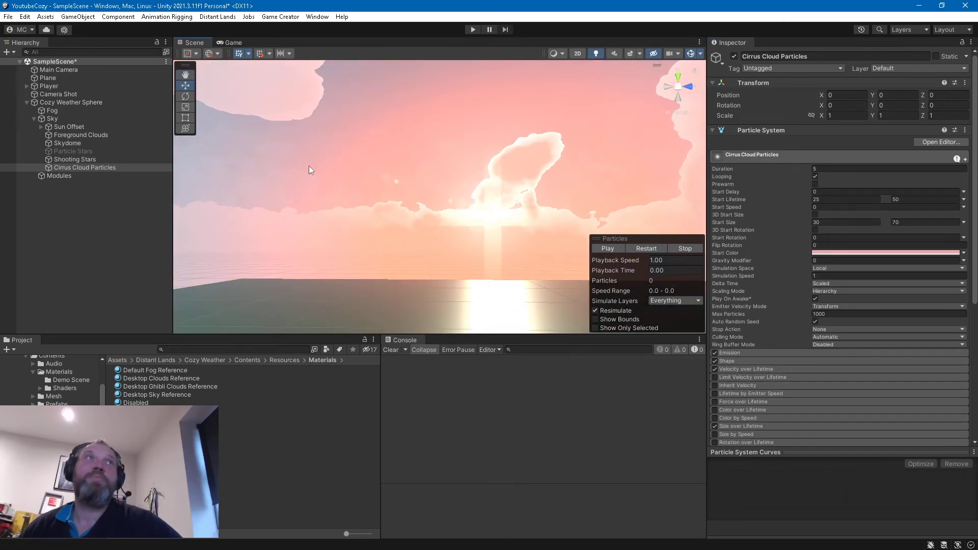
pyautogui.moveTo(649, 195); pyautogui.dragTo(797, 234, button='right')
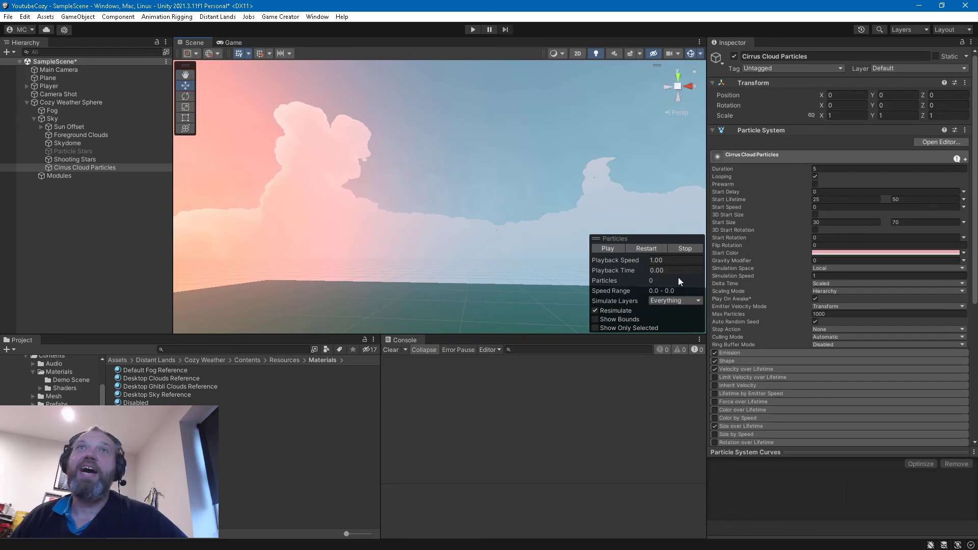
pyautogui.click(609, 248)
pyautogui.moveTo(426, 256); pyautogui.dragTo(960, 257, button='right')
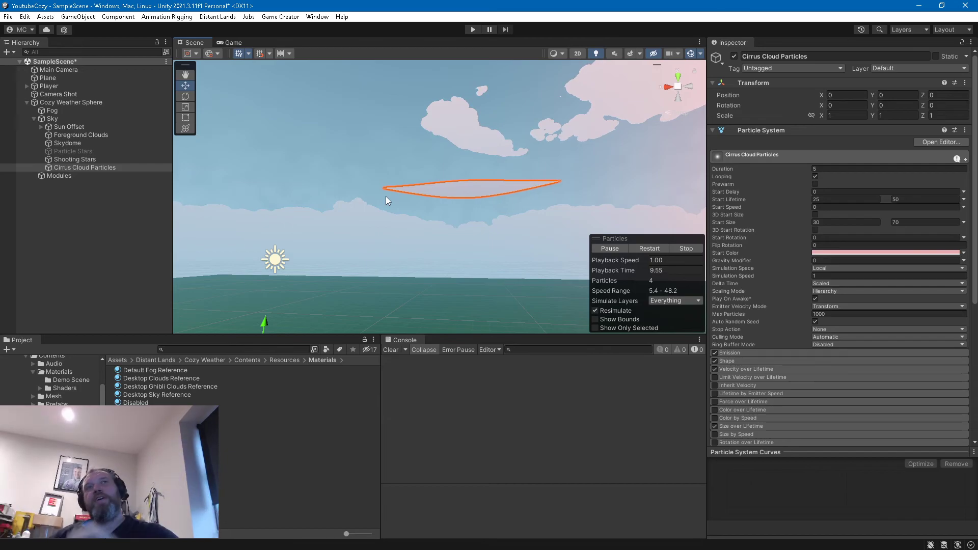
pyautogui.click(98, 235)
pyautogui.moveTo(315, 209); pyautogui.dragTo(313, 227, button='right')
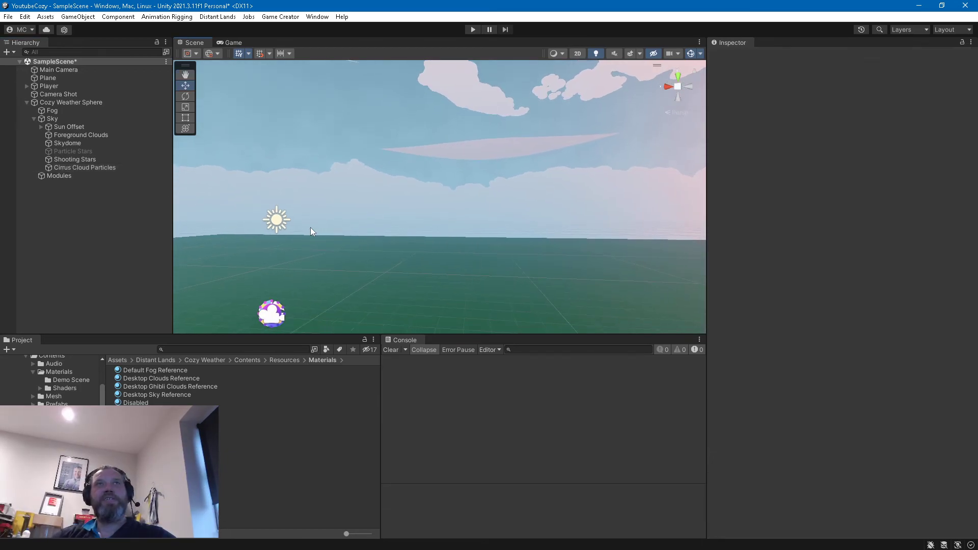
# Step: Frame the Cozy Weather Sphere and the Player in the Scene view to examine the sky from each
pyautogui.click(122, 104)
pyautogui.press('f')
pyautogui.moveTo(437, 166)
pyautogui.mouseDown(button='right')
pyautogui.moveTo(440, 140)
pyautogui.moveTo(433, 181)
pyautogui.moveTo(421, 135)
pyautogui.moveTo(389, 199)
pyautogui.moveTo(275, 286)
pyautogui.moveTo(246, 260)
pyautogui.moveTo(278, 259)
pyautogui.moveTo(297, 282)
pyautogui.moveTo(437, 258)
pyautogui.moveTo(498, 235)
pyautogui.moveTo(524, 243)
pyautogui.moveTo(450, 156)
pyautogui.mouseUp(button='right')
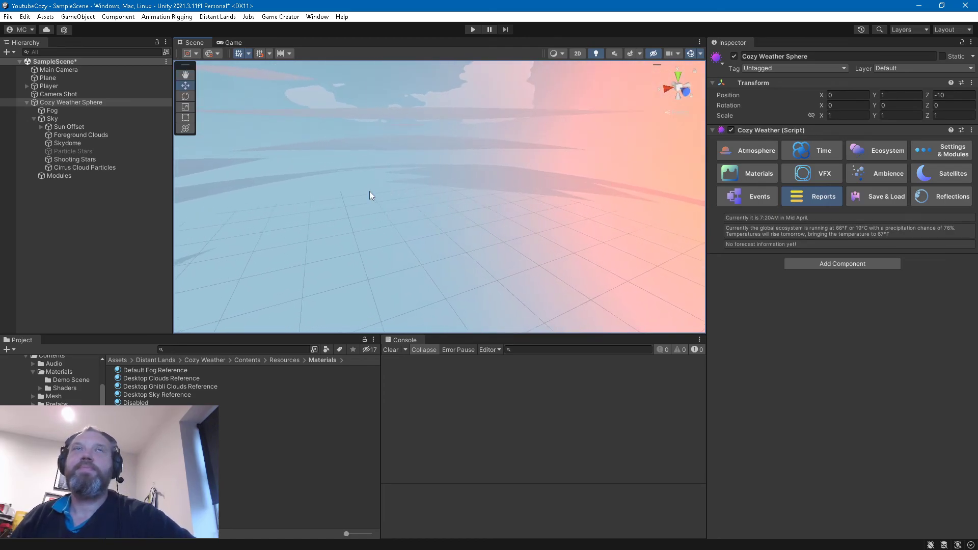
pyautogui.moveTo(399, 232); pyautogui.dragTo(340, 338, button='right')
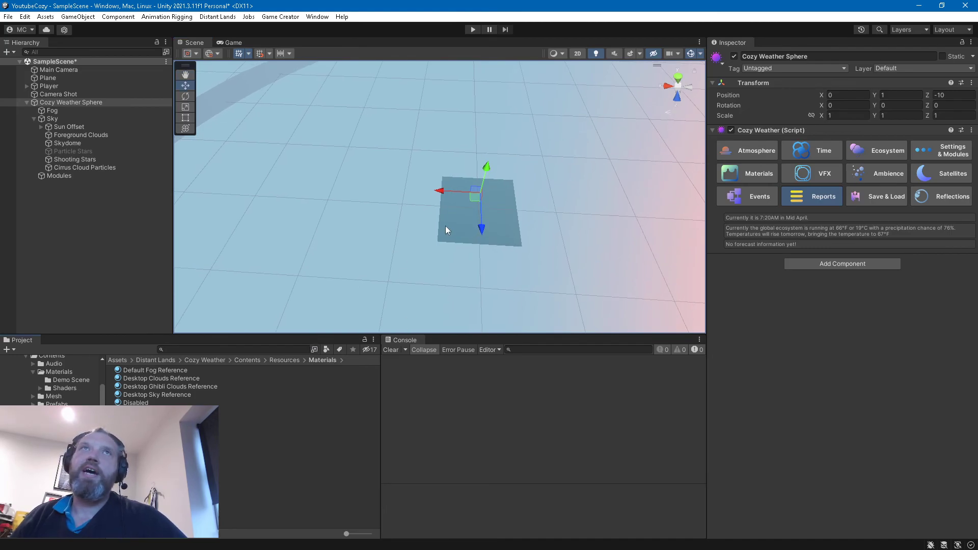
pyautogui.press('f')
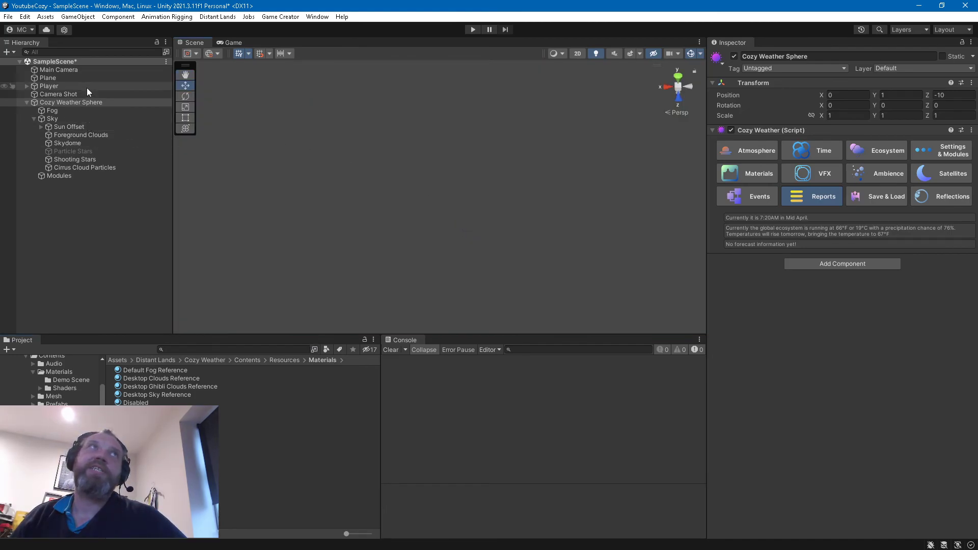
pyautogui.click(86, 87)
pyautogui.press('f')
pyautogui.moveTo(451, 149); pyautogui.dragTo(606, 465, button='right')
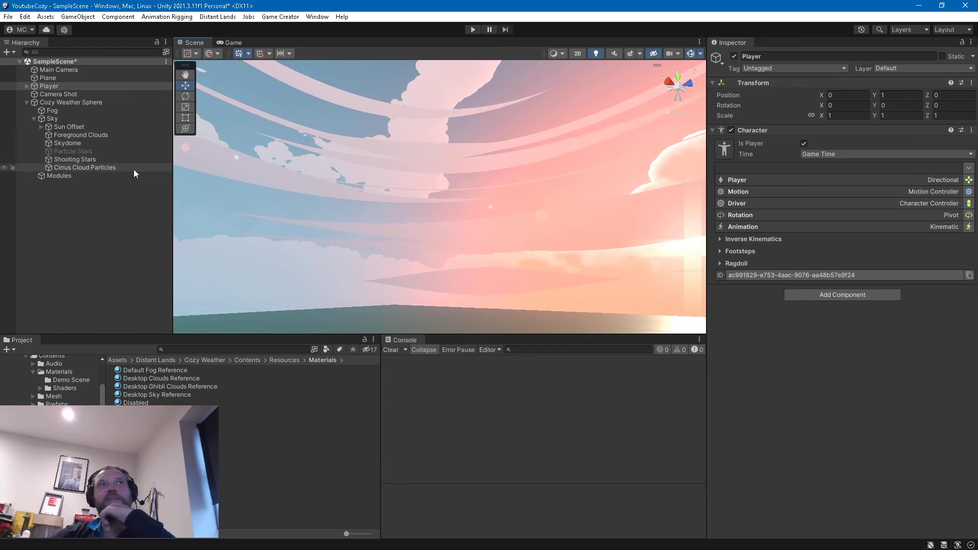
# Step: Deactivate the Cirrus Cloud Particles object under Sky and clear the selection
pyautogui.click(84, 168)
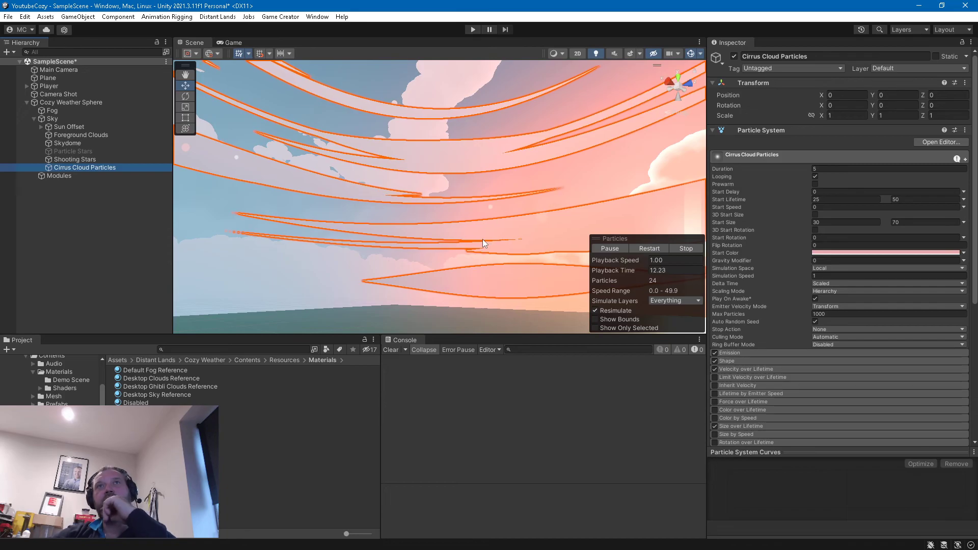
pyautogui.click(735, 57)
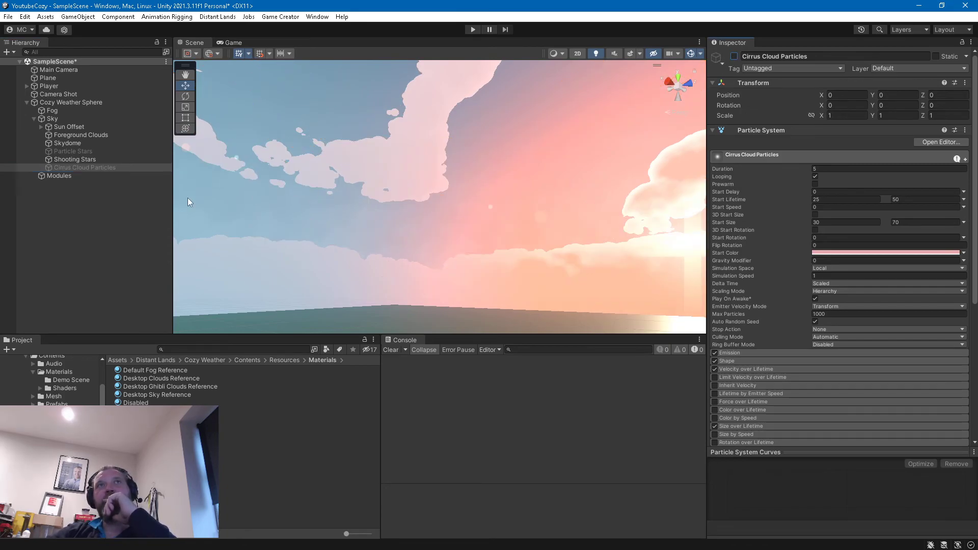
pyautogui.click(121, 225)
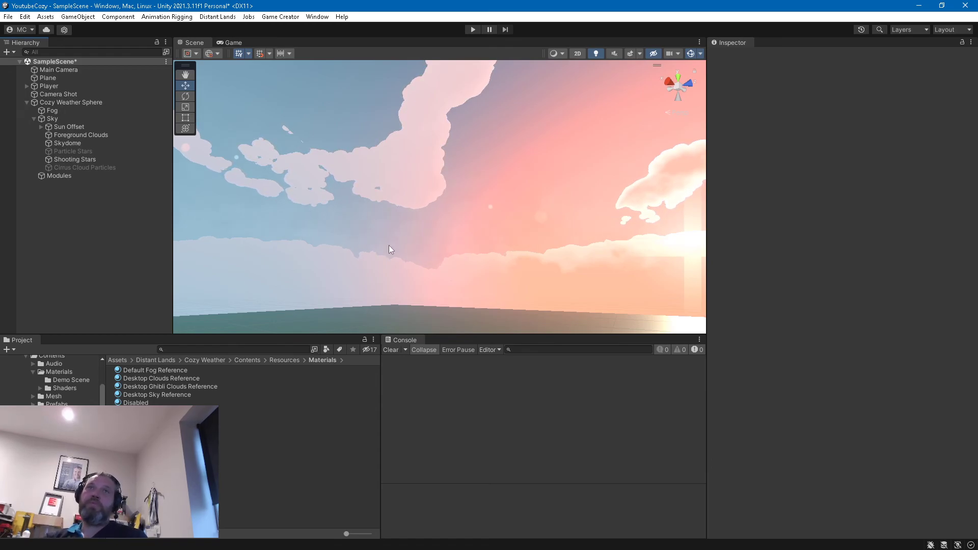
# Step: Run the scene and move the player around to observe the sky with the cirrus particles deactivated
pyautogui.click(473, 29)
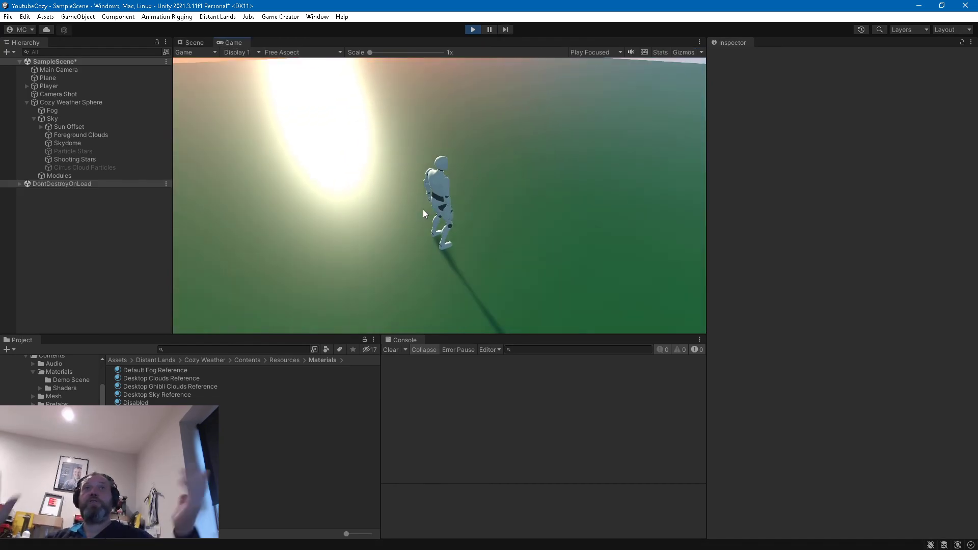
pyautogui.press('w')
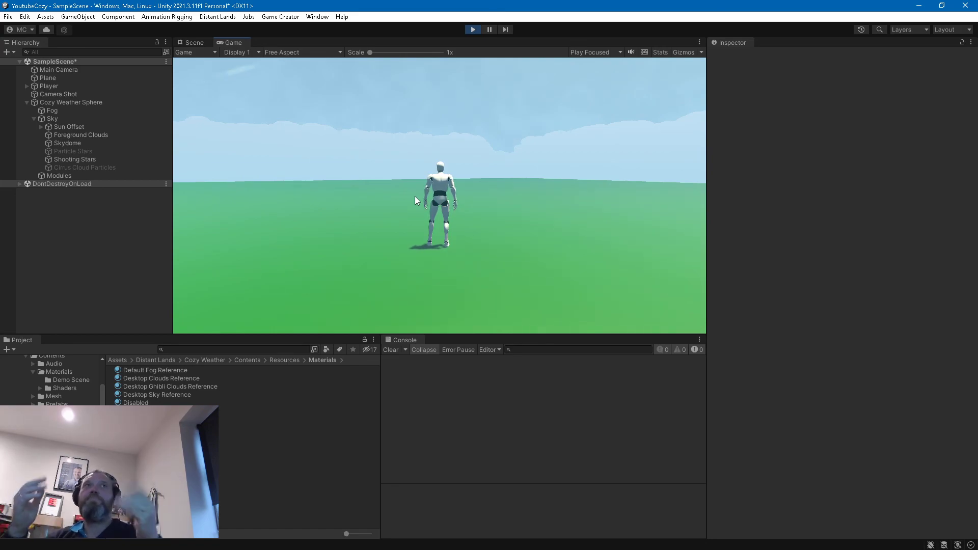
pyautogui.press('w')
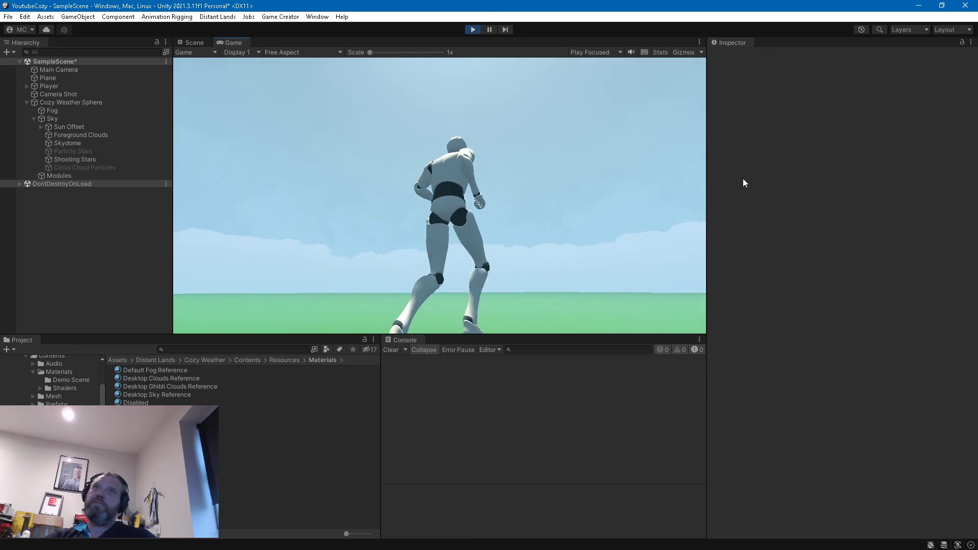
pyautogui.hotkey('alt', 'Tab')
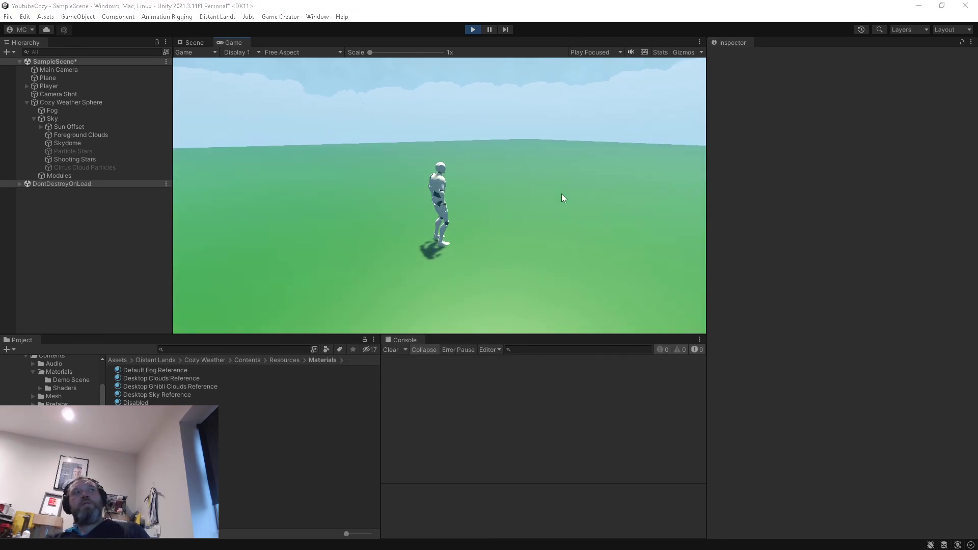